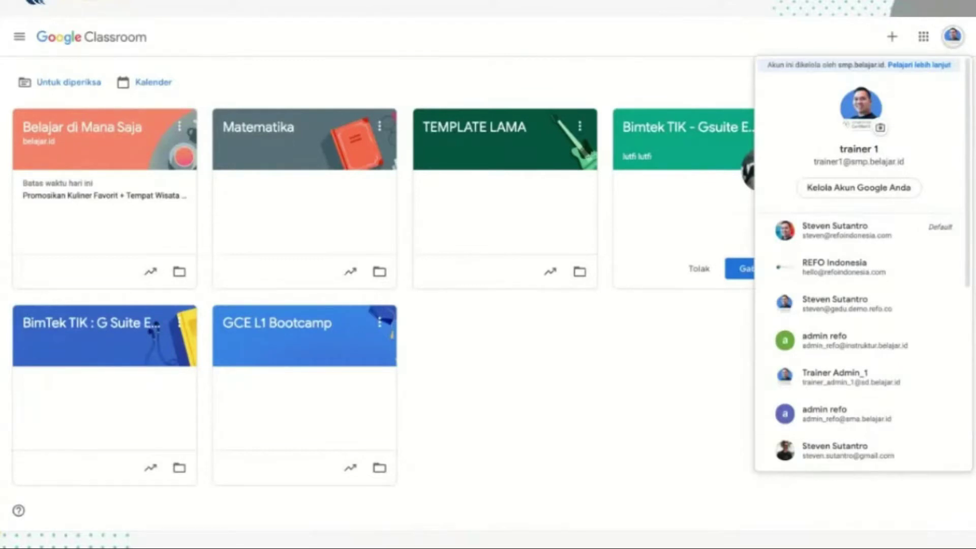
pyautogui.click(635, 49)
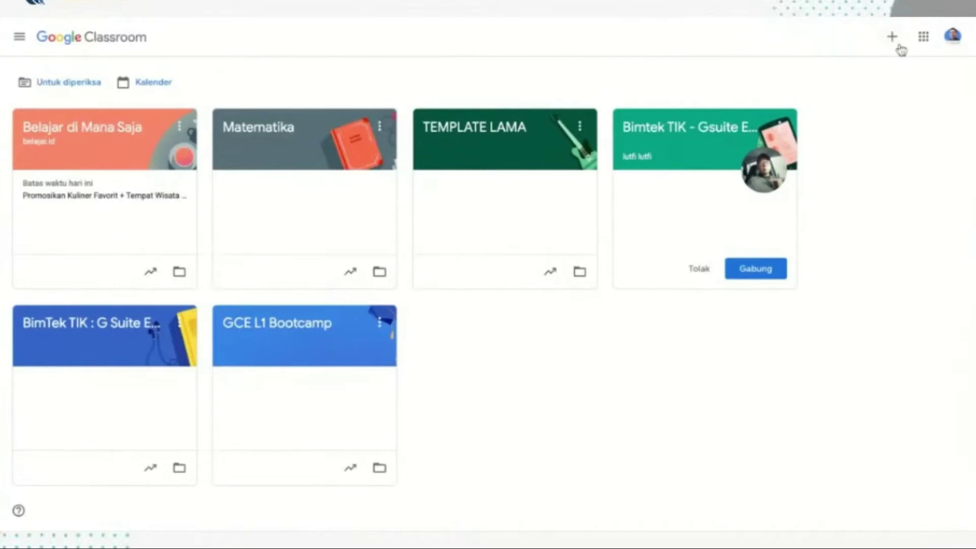
pyautogui.click(923, 36)
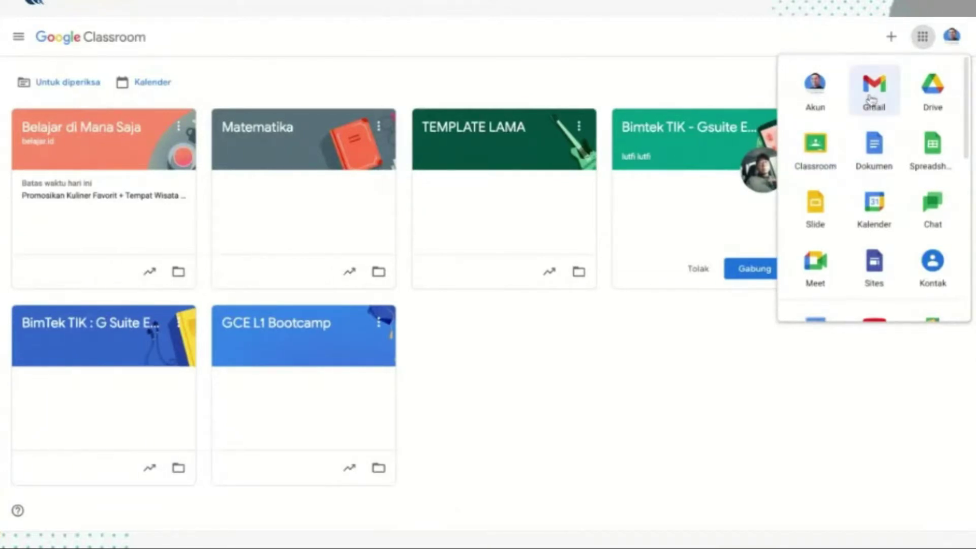
pyautogui.click(870, 99)
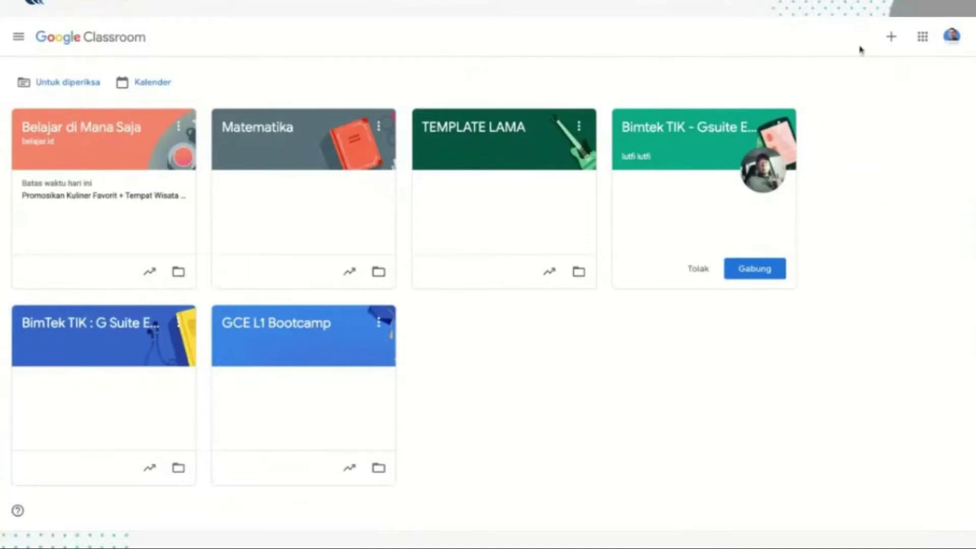
pyautogui.click(922, 45)
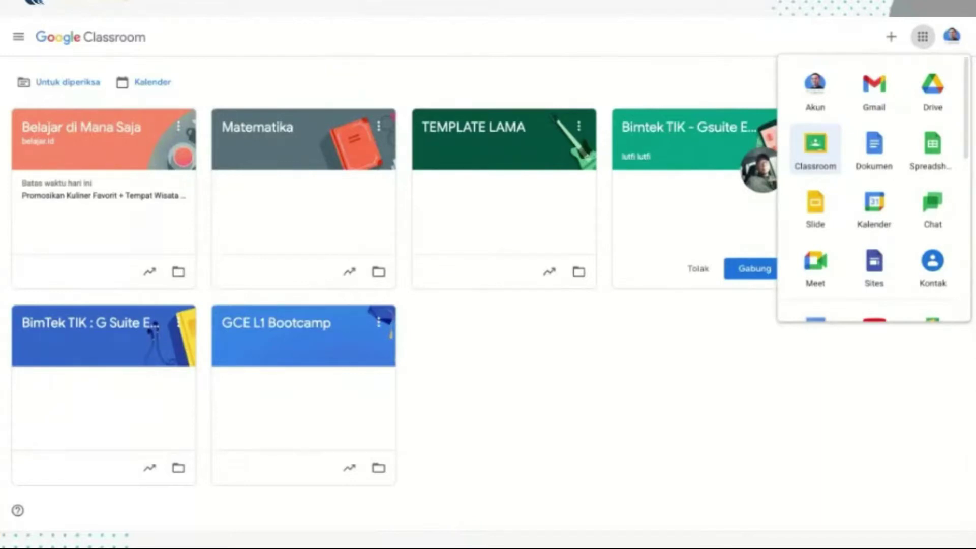
pyautogui.click(675, 21)
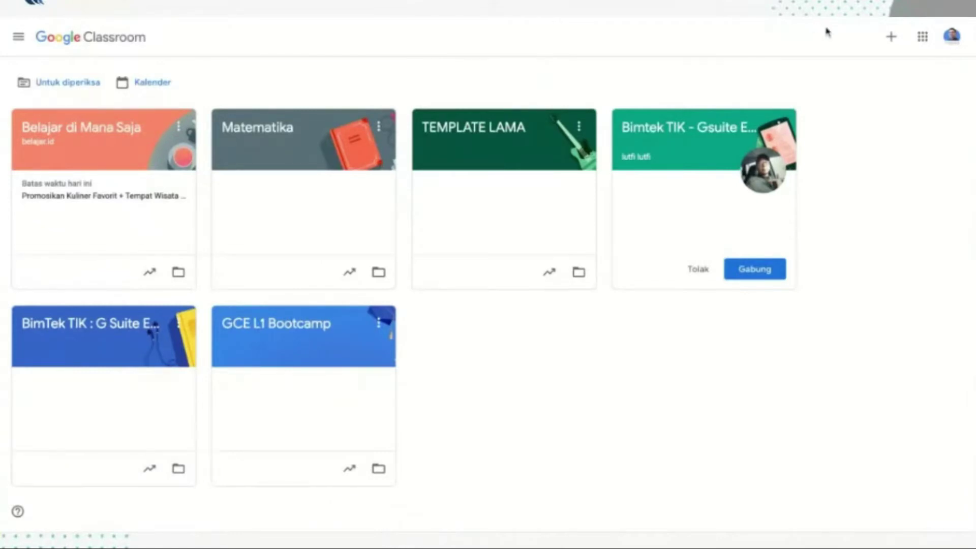
pyautogui.click(894, 44)
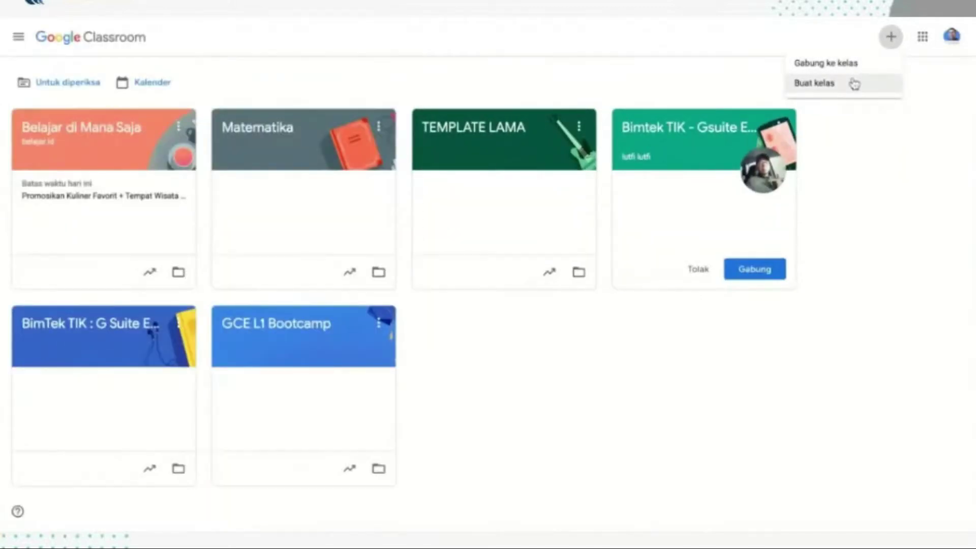
pyautogui.click(854, 84)
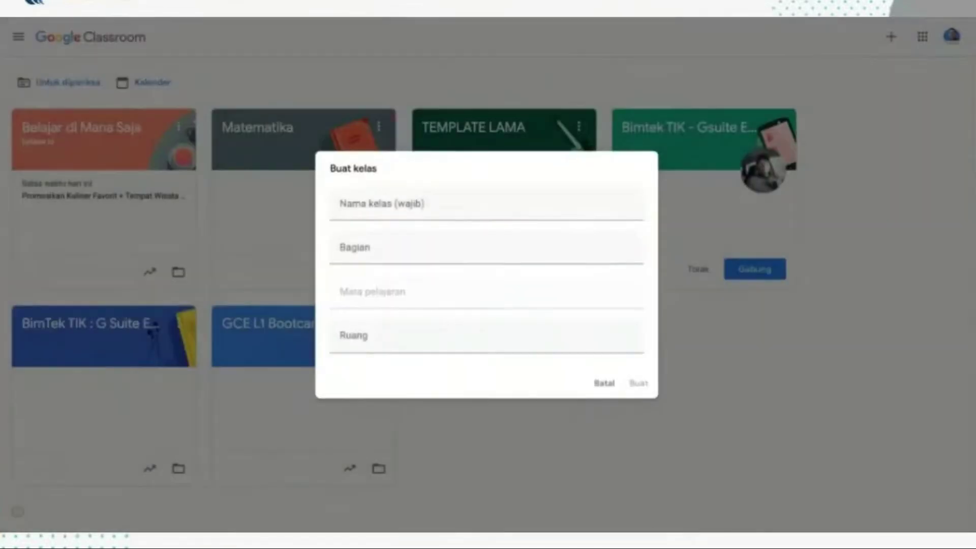
pyautogui.click(603, 382)
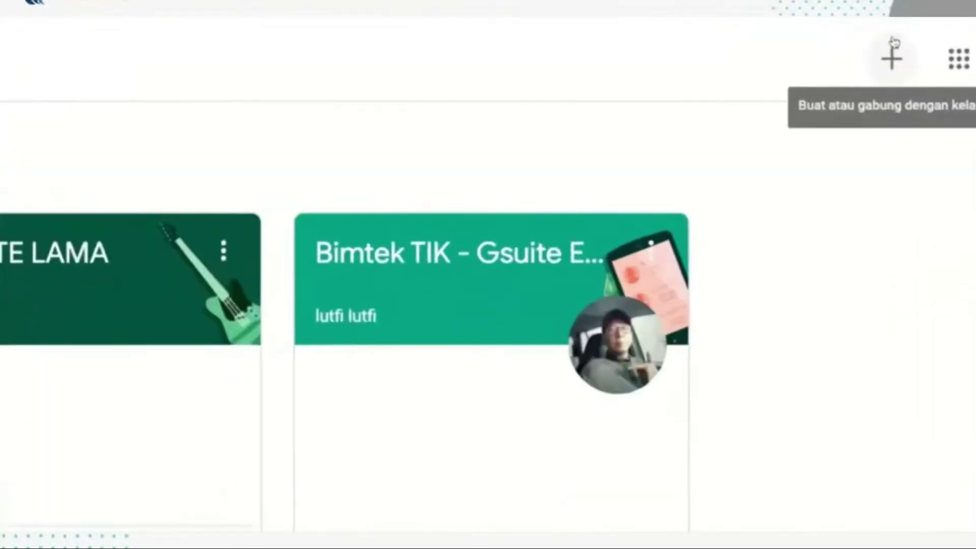
# Step: Start a new class and name it IPS Terpadu
pyautogui.click(901, 83)
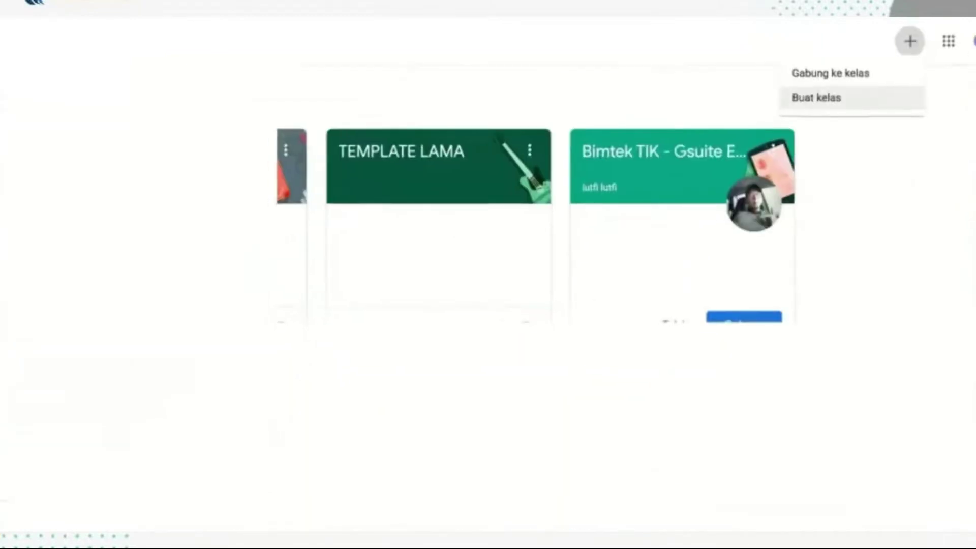
pyautogui.click(831, 91)
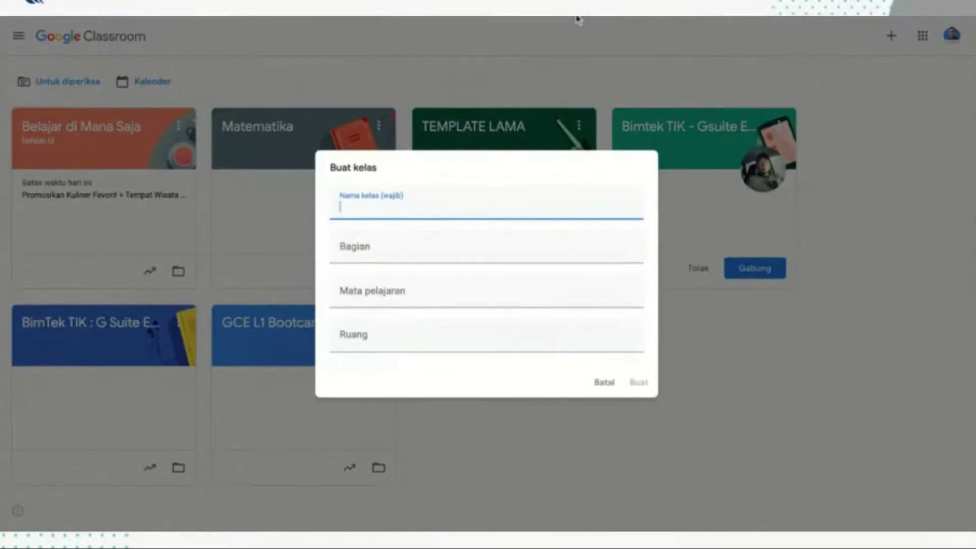
pyautogui.click(578, 19)
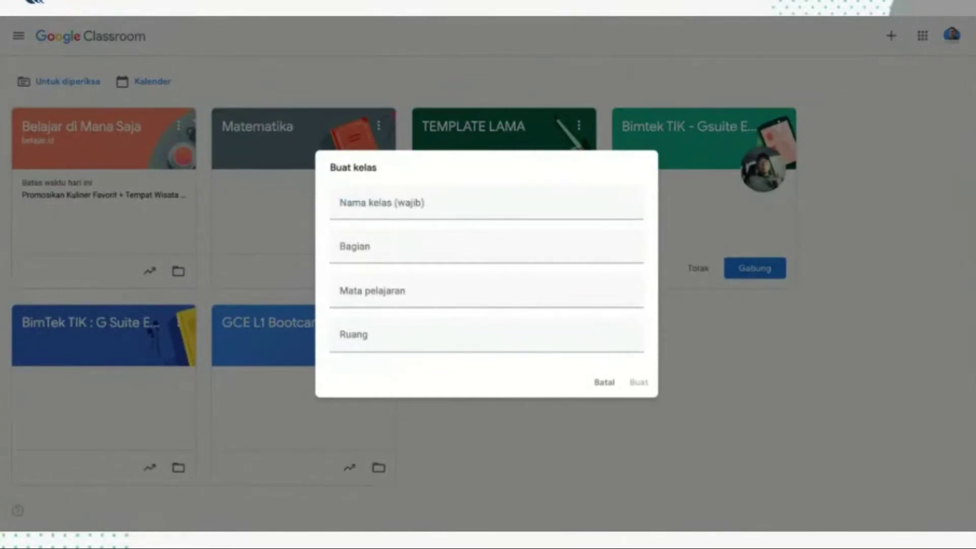
pyautogui.click(339, 207)
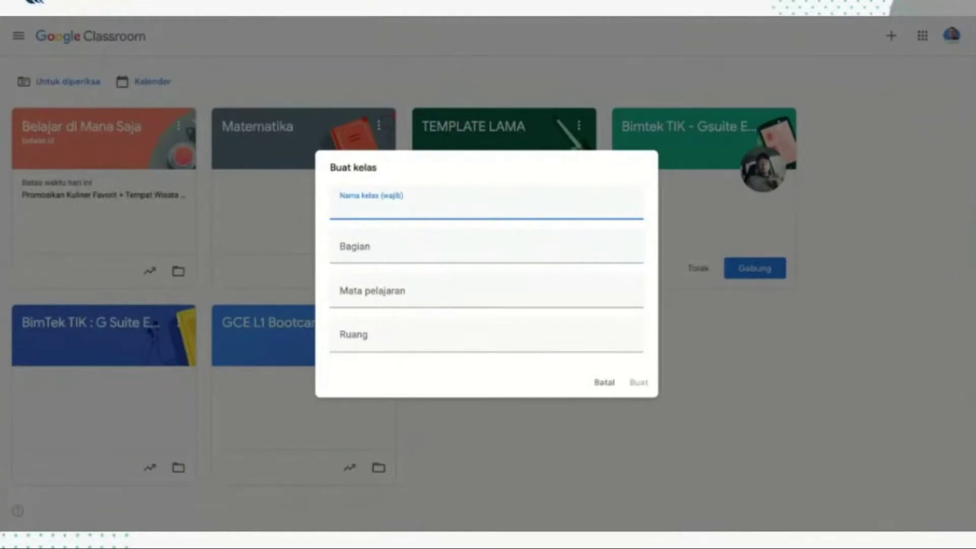
pyautogui.write('1')
pyautogui.press('BackSpace')
pyautogui.write('IPS Terpadu')
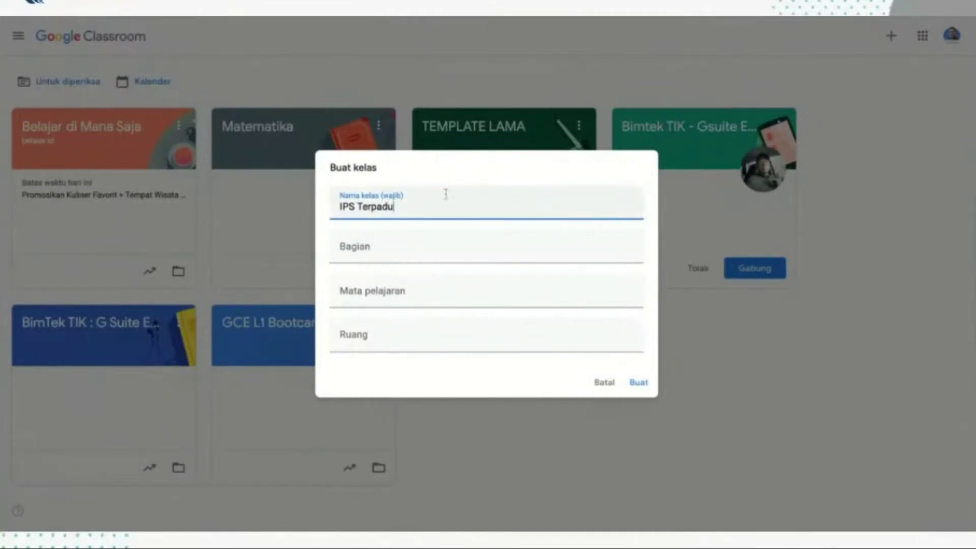
# Step: Fill in the new class's section as Kelas 8 2020/2021
pyautogui.doubleClick(426, 206)
pyautogui.click(397, 246)
pyautogui.write('Kelas 8')
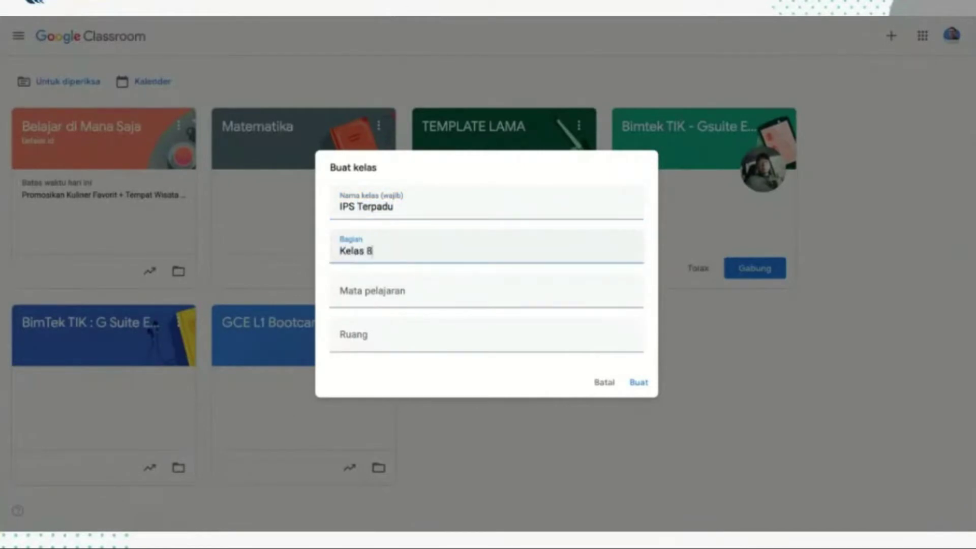
pyautogui.write(' 2020/2021')
pyautogui.click(421, 206)
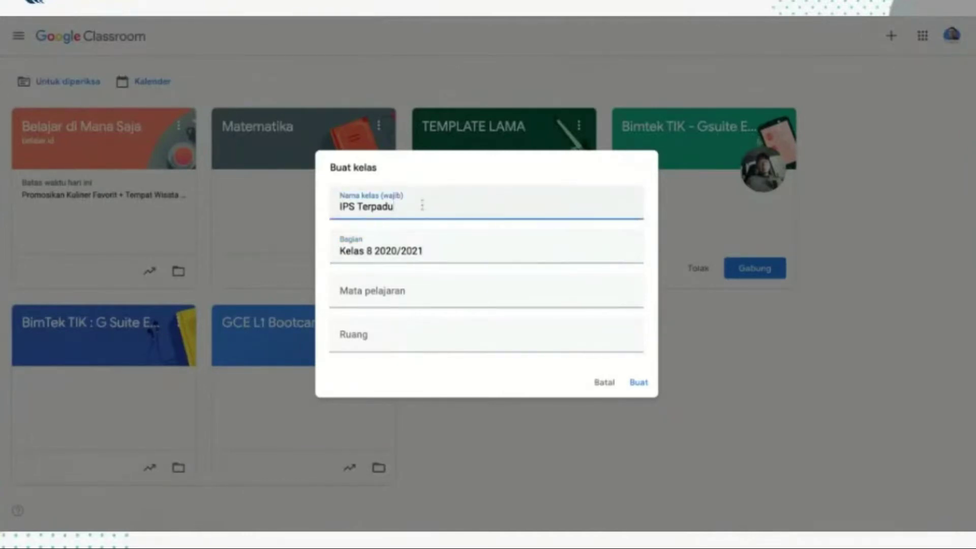
pyautogui.click(474, 254)
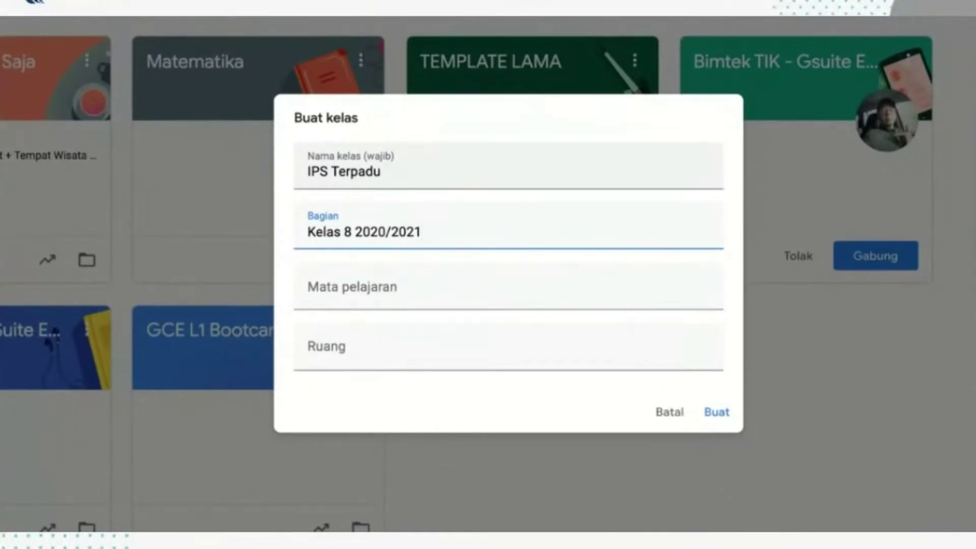
# Step: Change the section to Kelas 8-1 2020/2021 and create the class
pyautogui.click(351, 233)
pyautogui.write('-1')
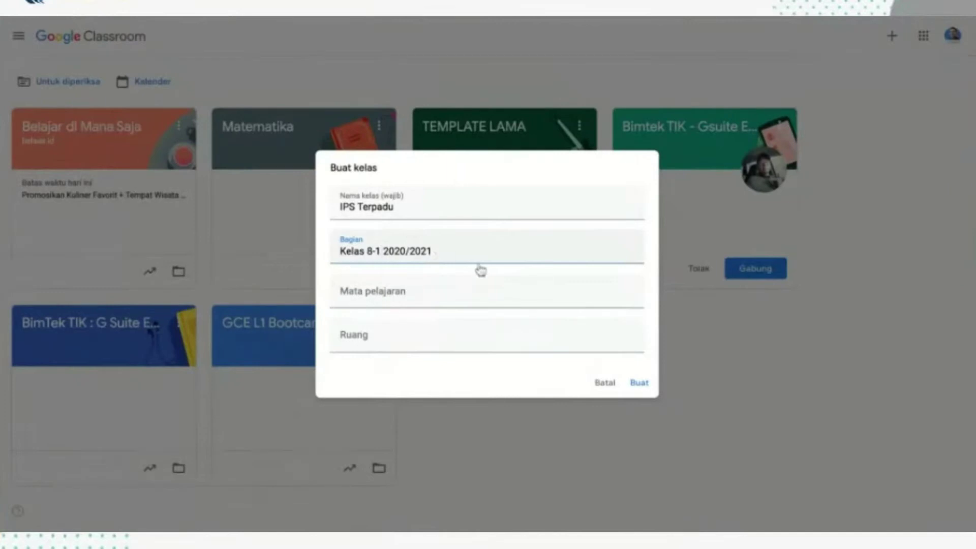
pyautogui.click(639, 383)
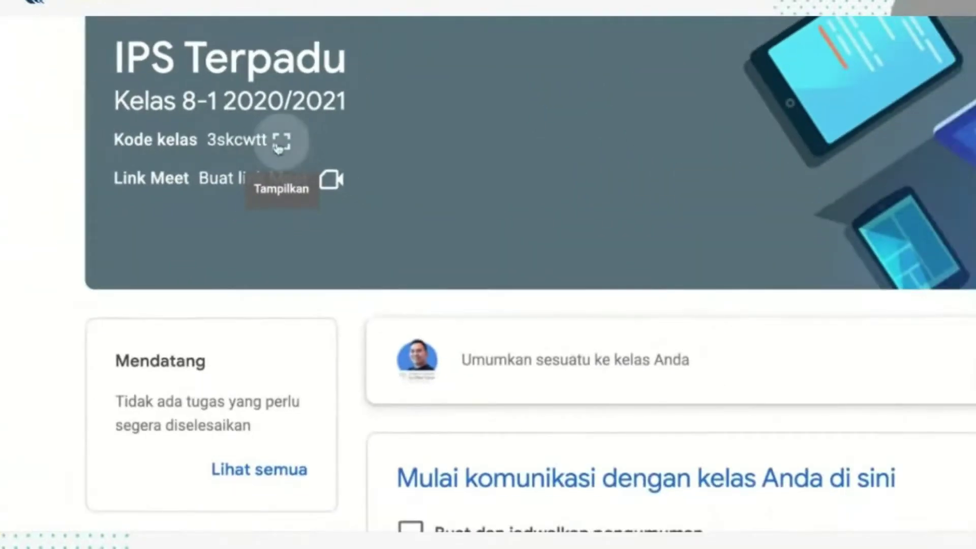
# Step: Display the new class's join code, enlarge it to full screen, and close it
pyautogui.click(281, 141)
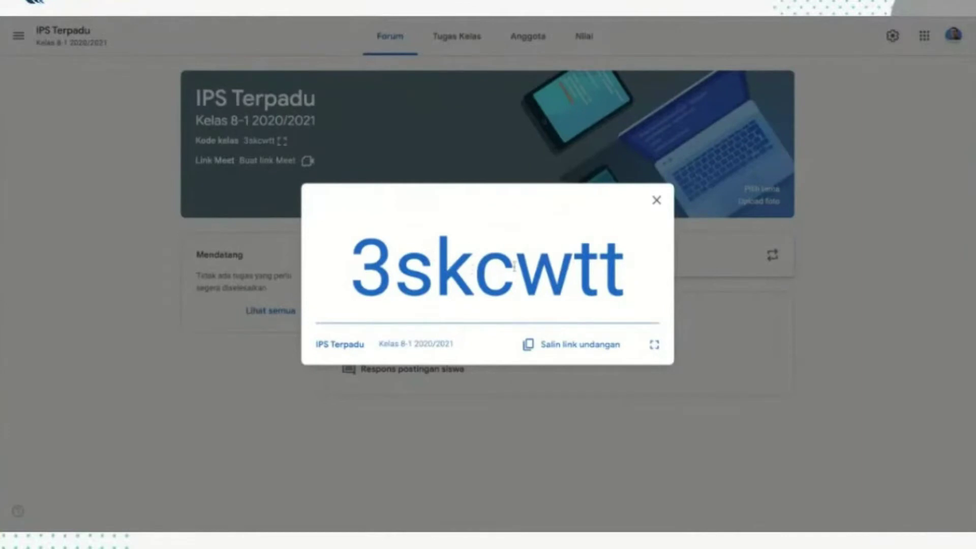
pyautogui.click(654, 356)
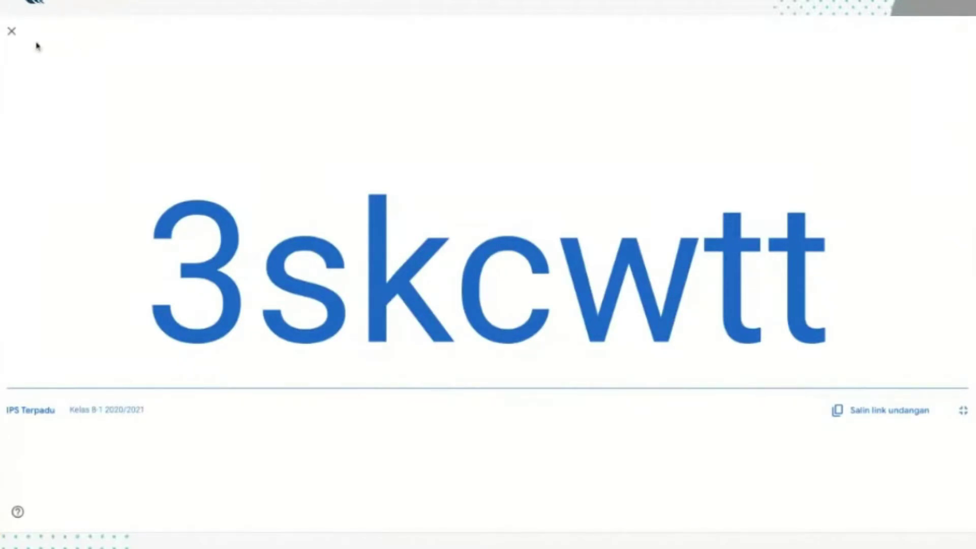
pyautogui.click(11, 31)
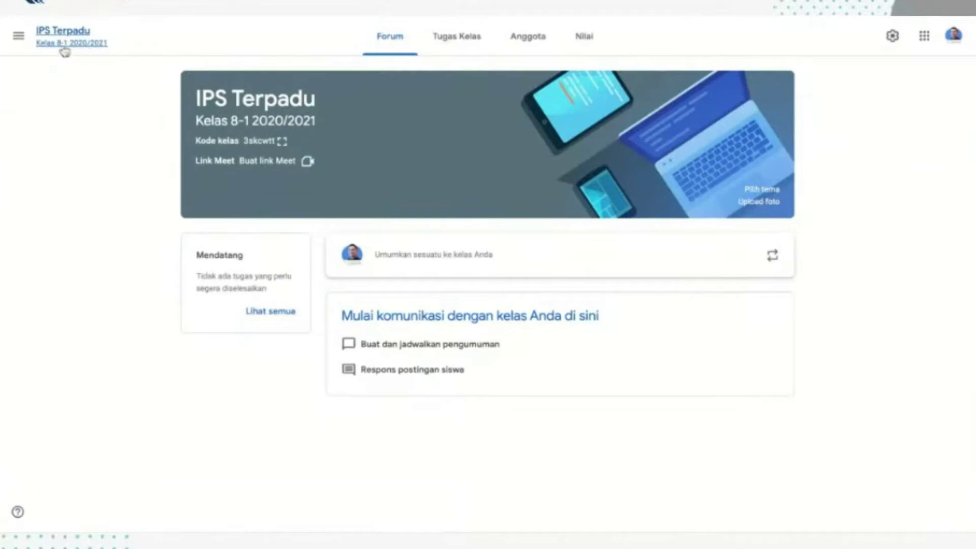
# Step: Return to the class list and examine the class code form for joining a class, leaving it without joining
pyautogui.click(23, 48)
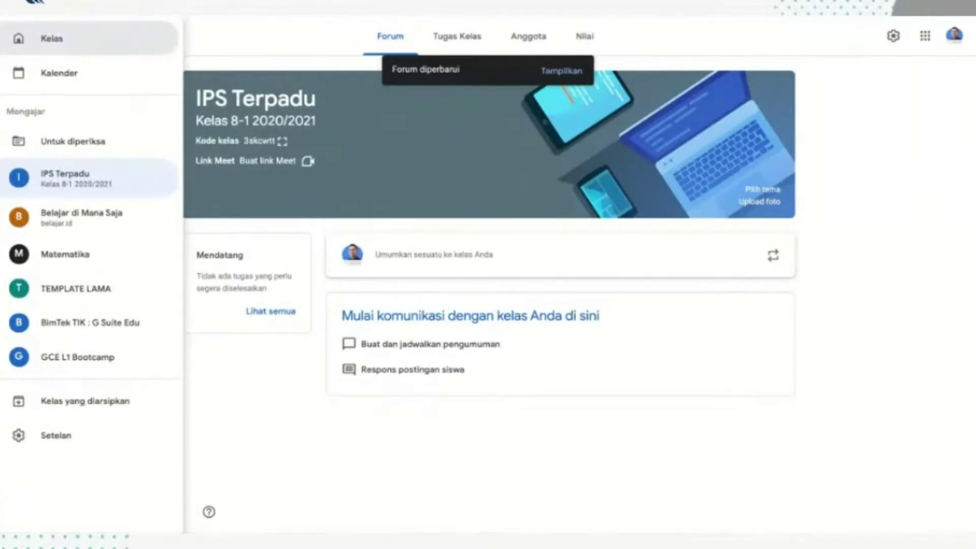
pyautogui.click(52, 38)
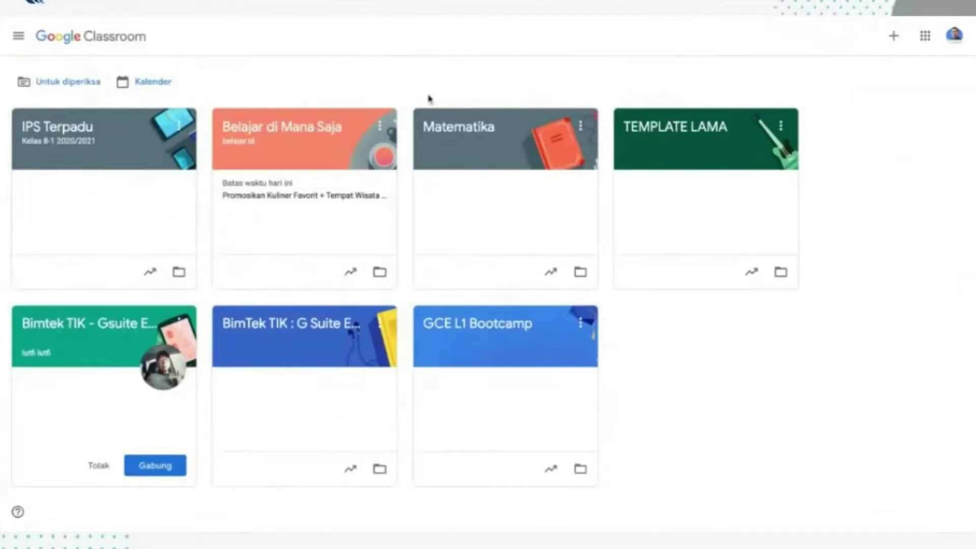
pyautogui.click(895, 43)
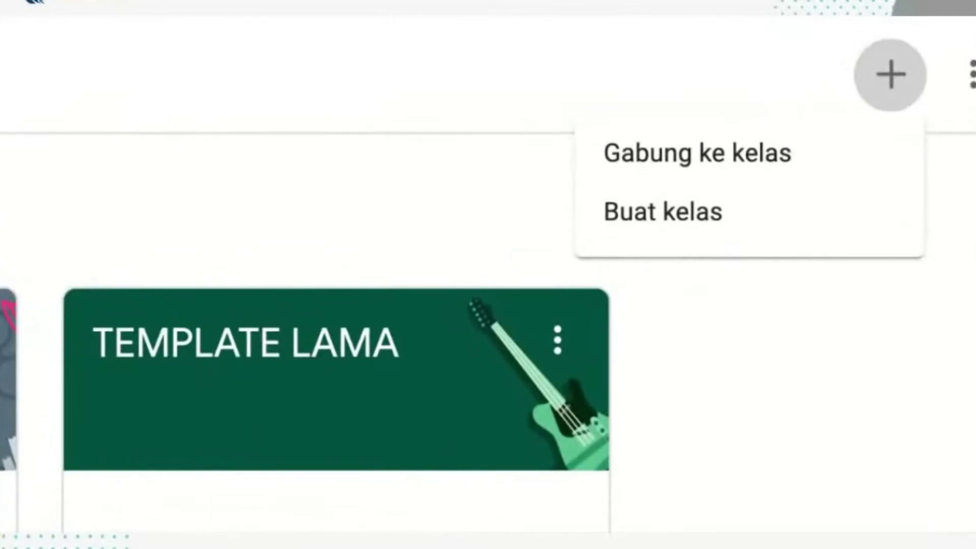
pyautogui.click(781, 154)
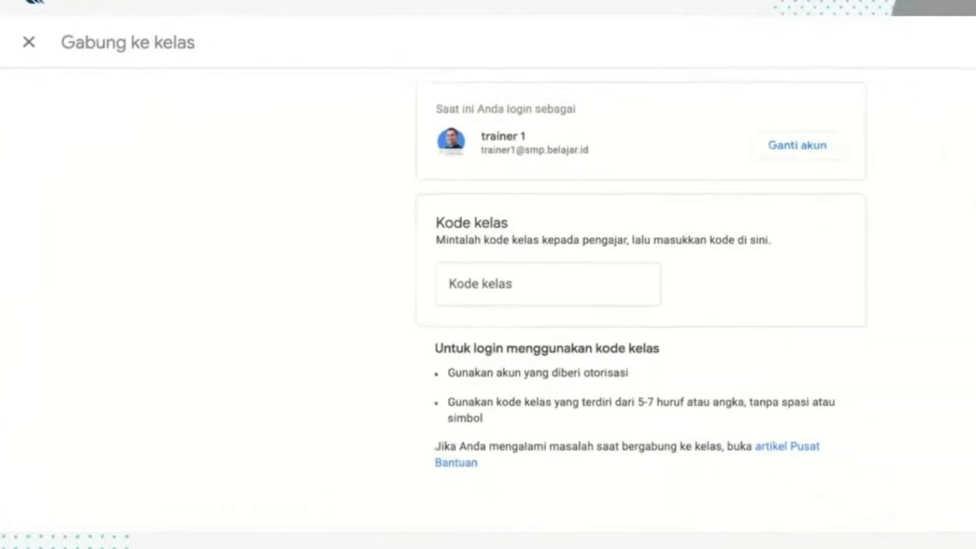
pyautogui.click(495, 274)
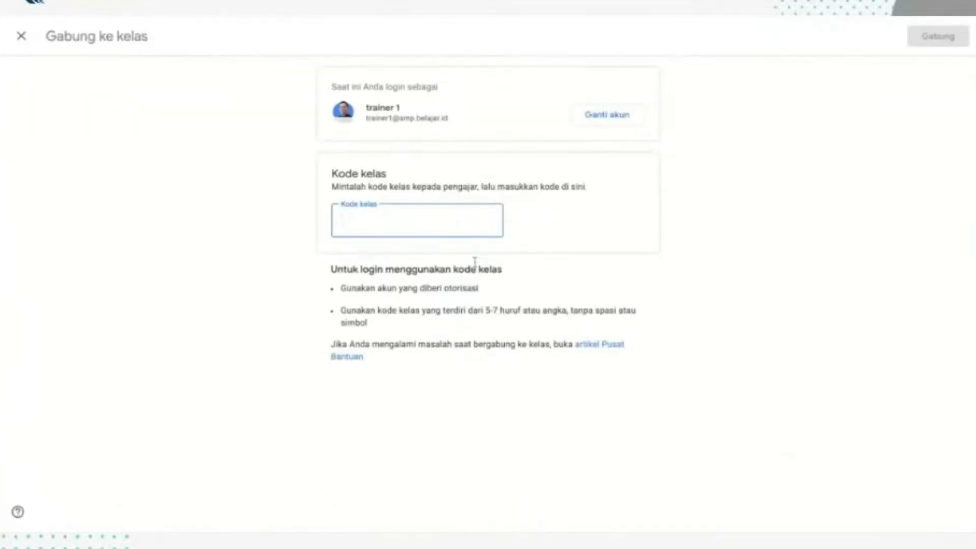
pyautogui.click(23, 39)
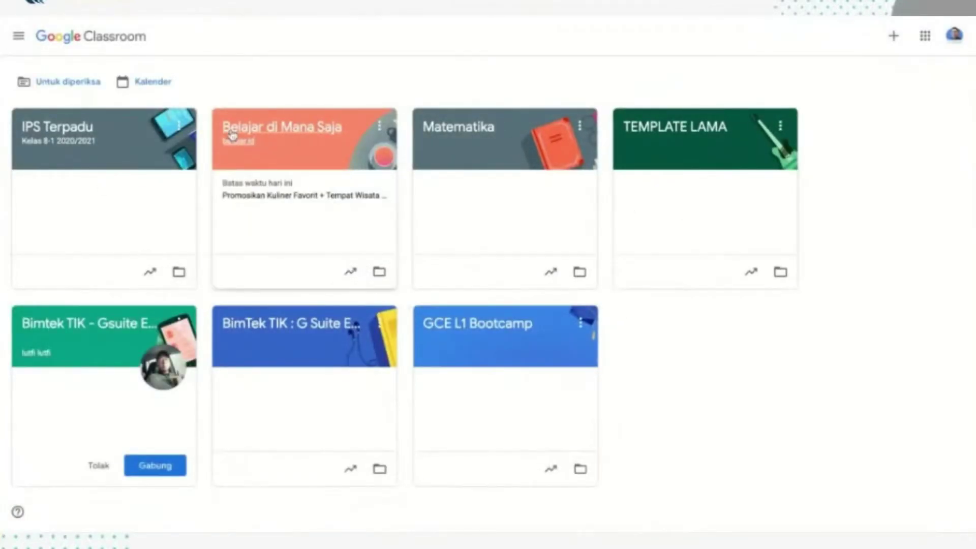
# Step: Reopen the IPS Terpadu class and show its class code in full screen again
pyautogui.click(84, 137)
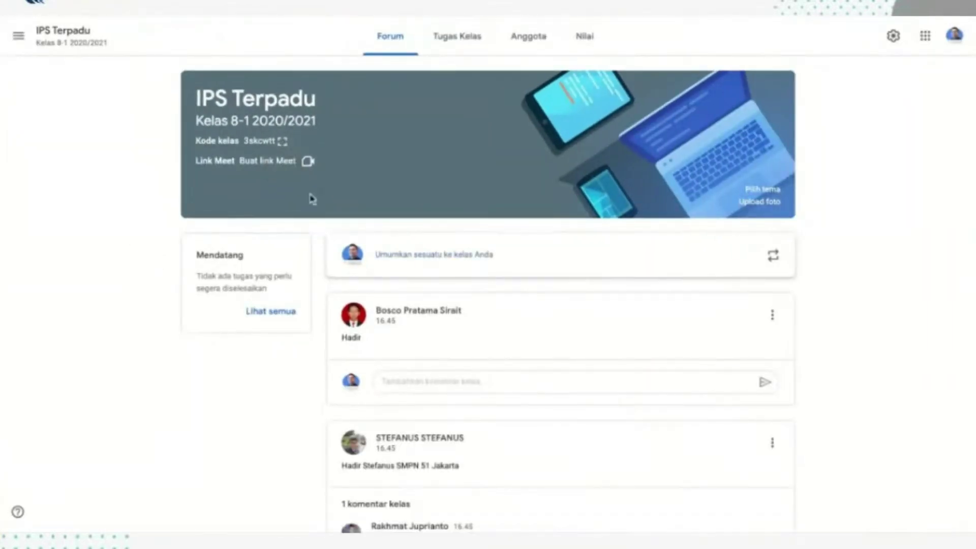
pyautogui.click(283, 142)
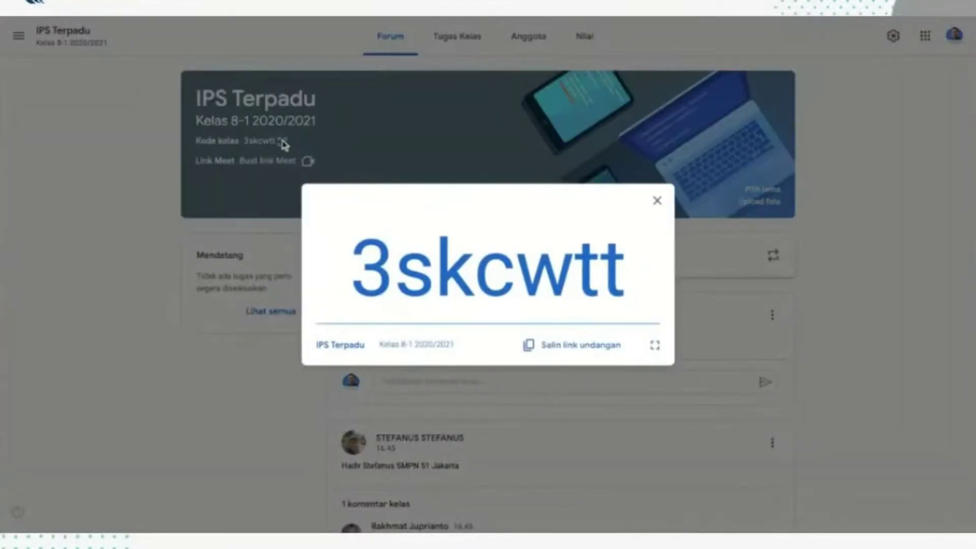
pyautogui.click(654, 345)
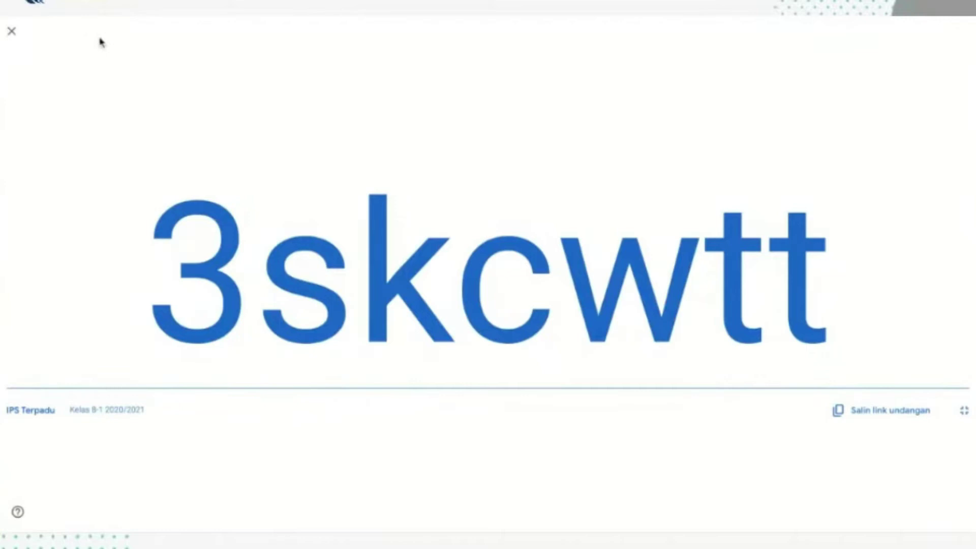
pyautogui.click(12, 31)
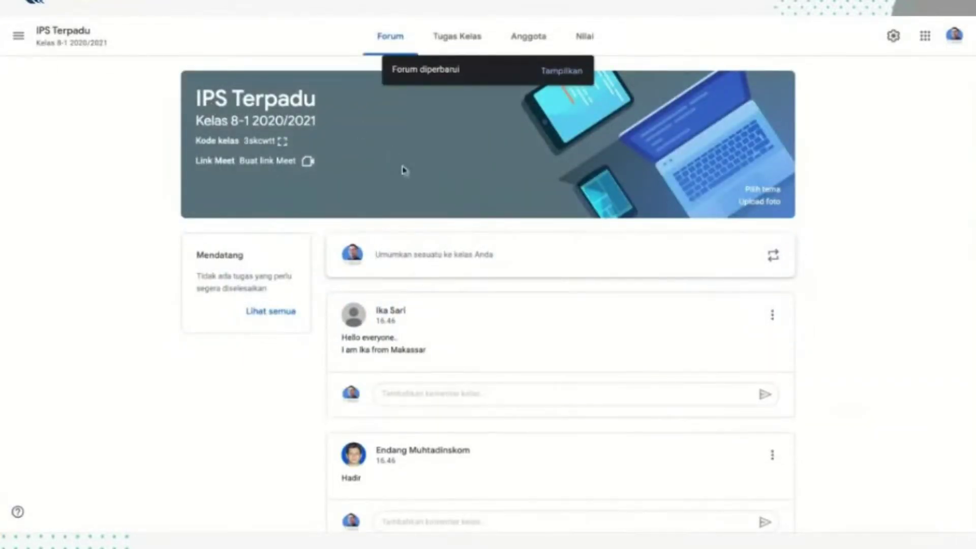
# Step: View the forum's announcement editor without posting, and open the list of teachers and students in IPS Terpadu
pyautogui.click(407, 253)
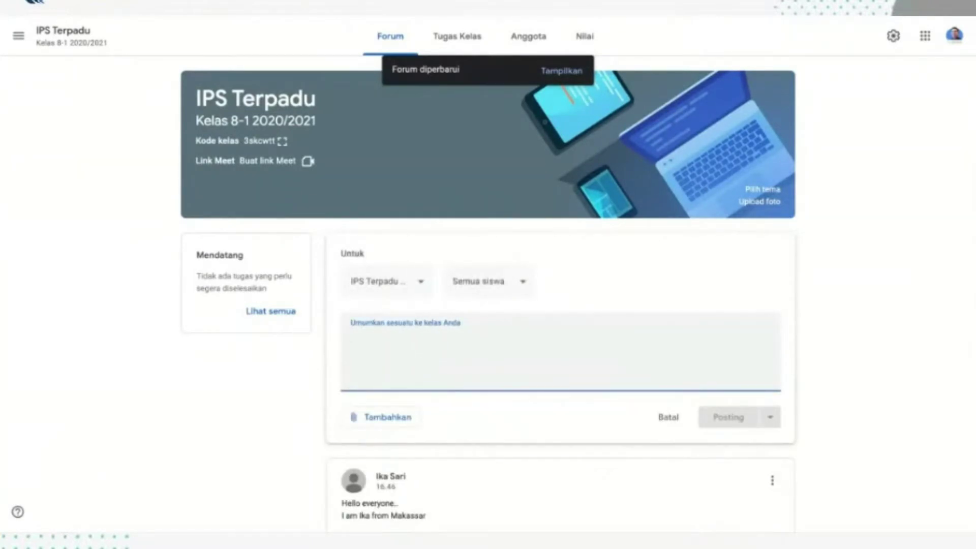
pyautogui.scroll(-2, 488, 295)
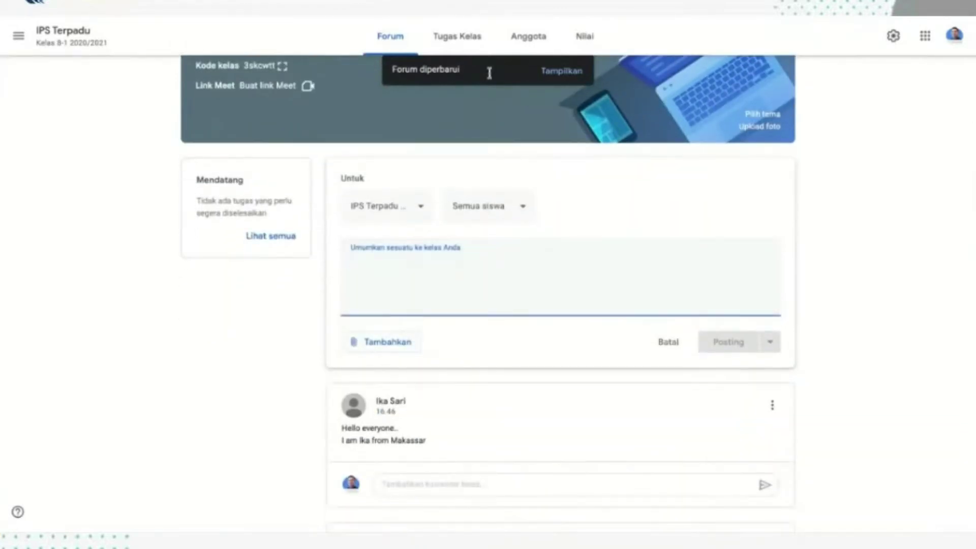
pyautogui.click(557, 70)
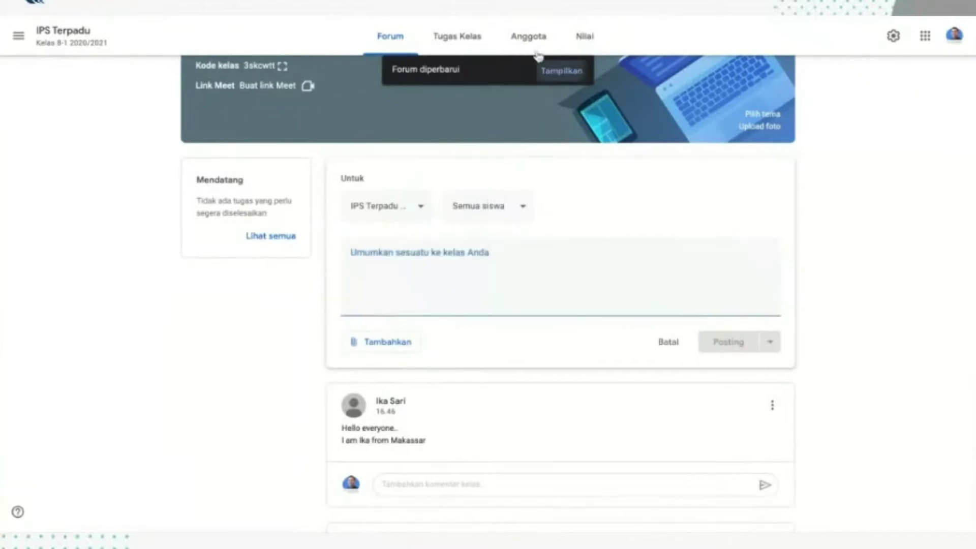
pyautogui.click(531, 57)
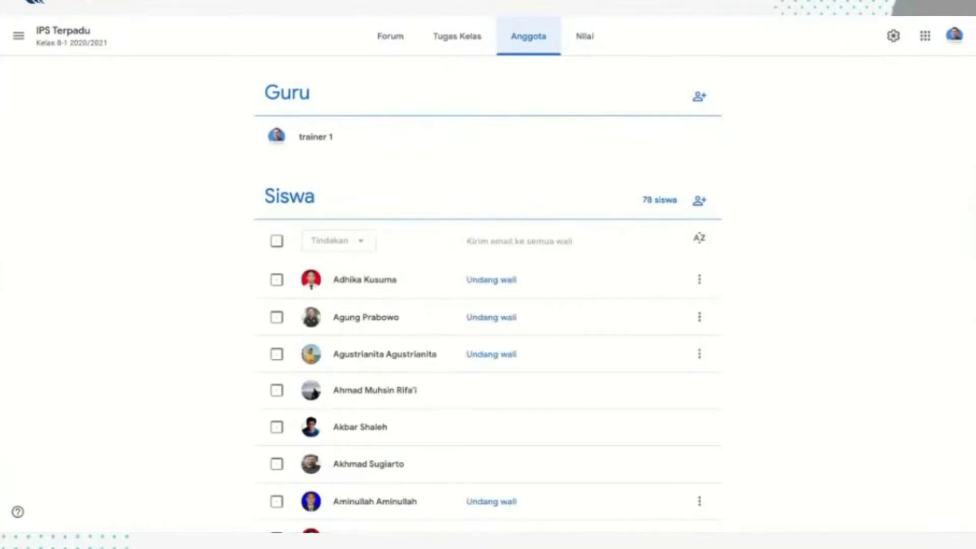
# Step: Look over the teacher and student lists, and show the class code from the forum in full screen before closing it
pyautogui.scroll(-1, 501, 292)
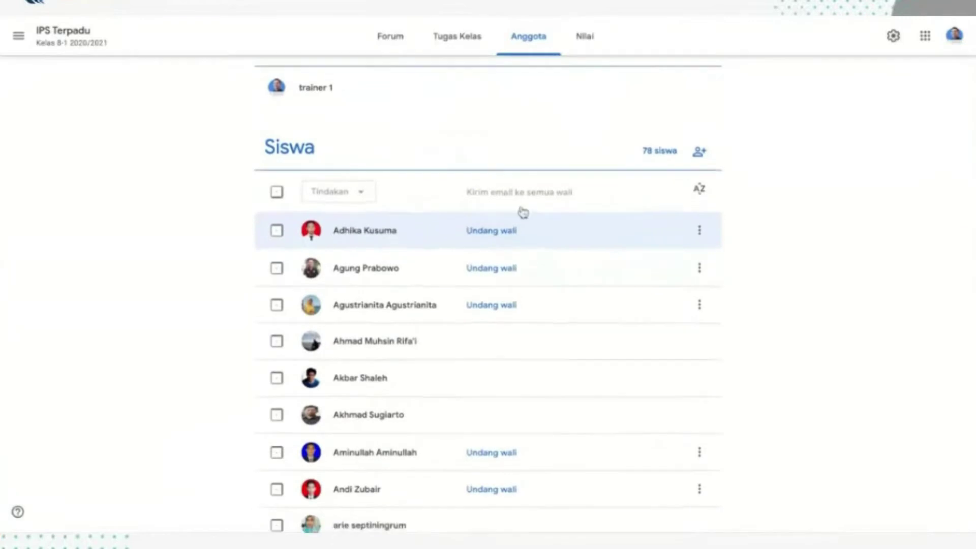
pyautogui.scroll(1, 515, 106)
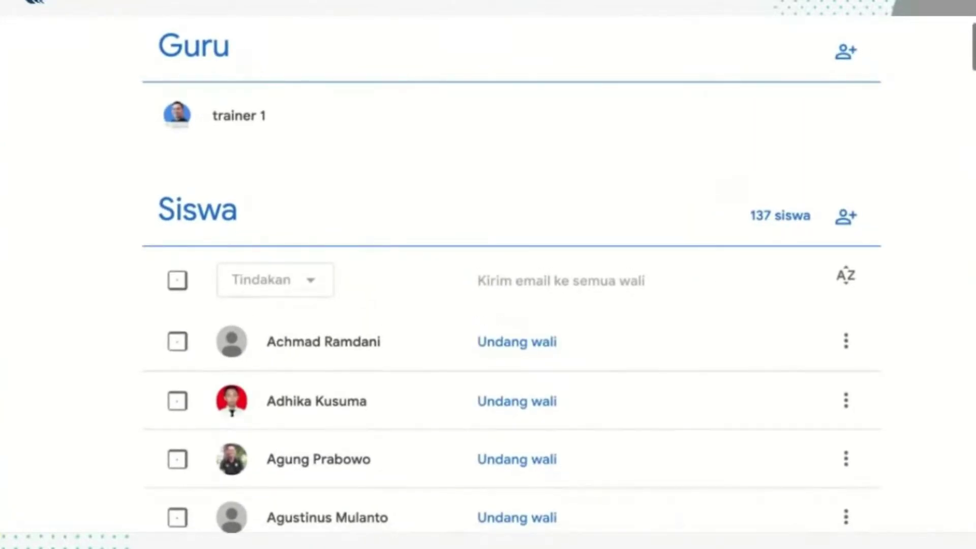
pyautogui.scroll(-2, 510, 274)
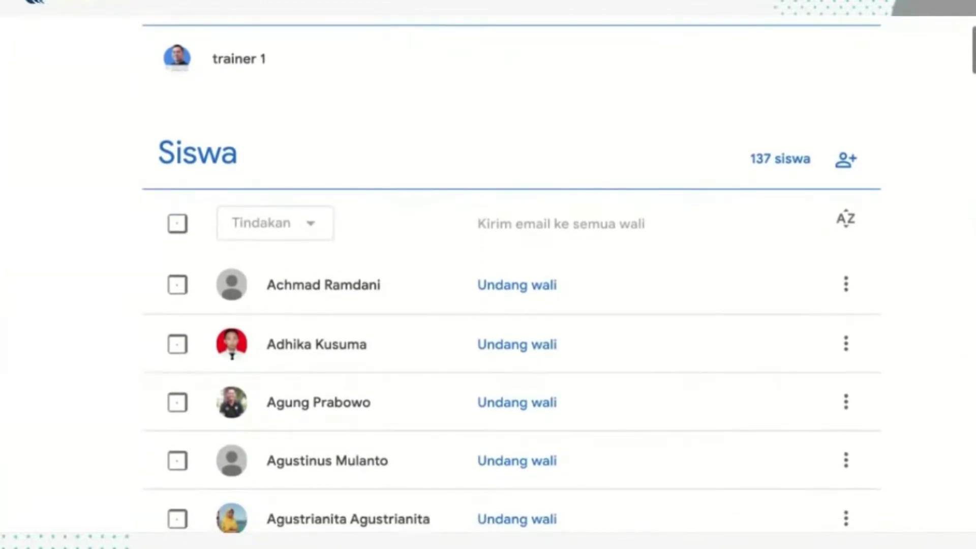
pyautogui.scroll(3, 488, 274)
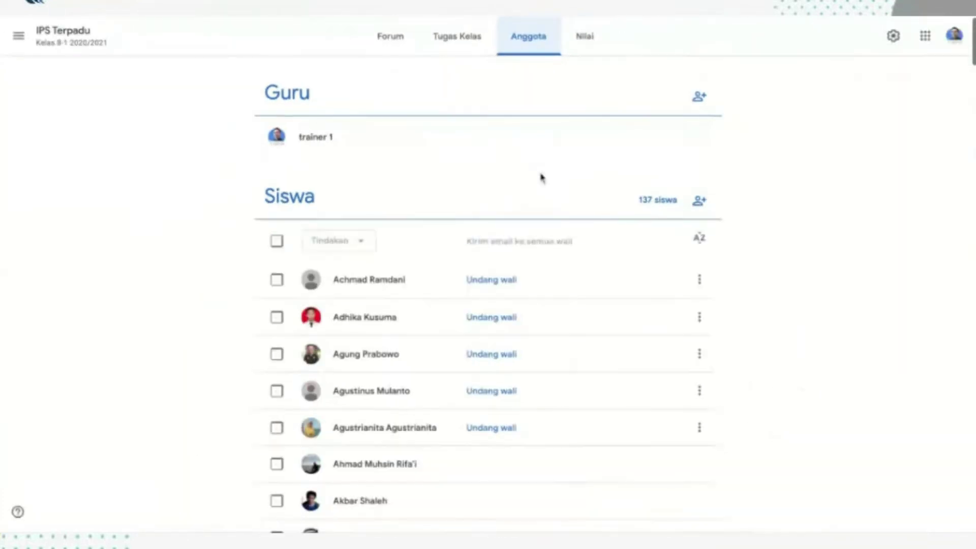
pyautogui.click(393, 46)
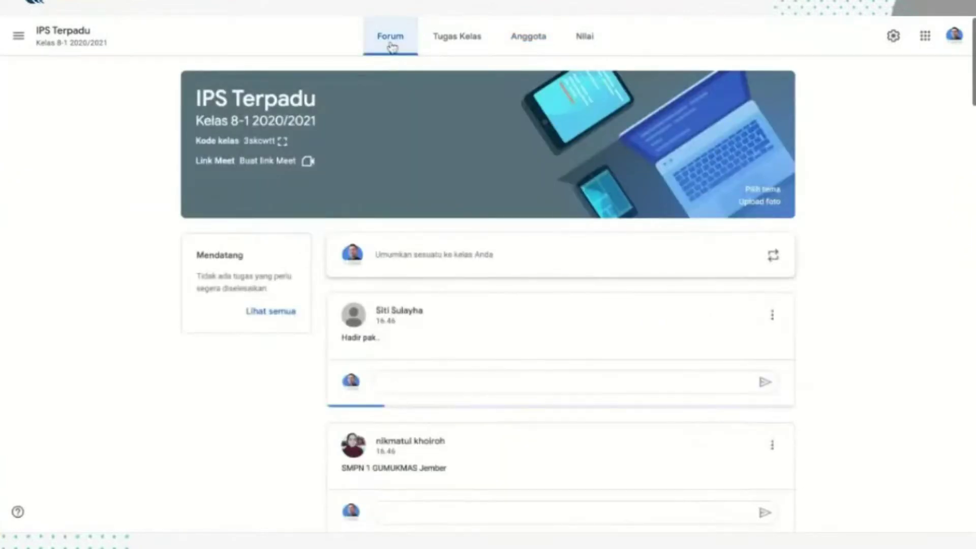
pyautogui.click(282, 142)
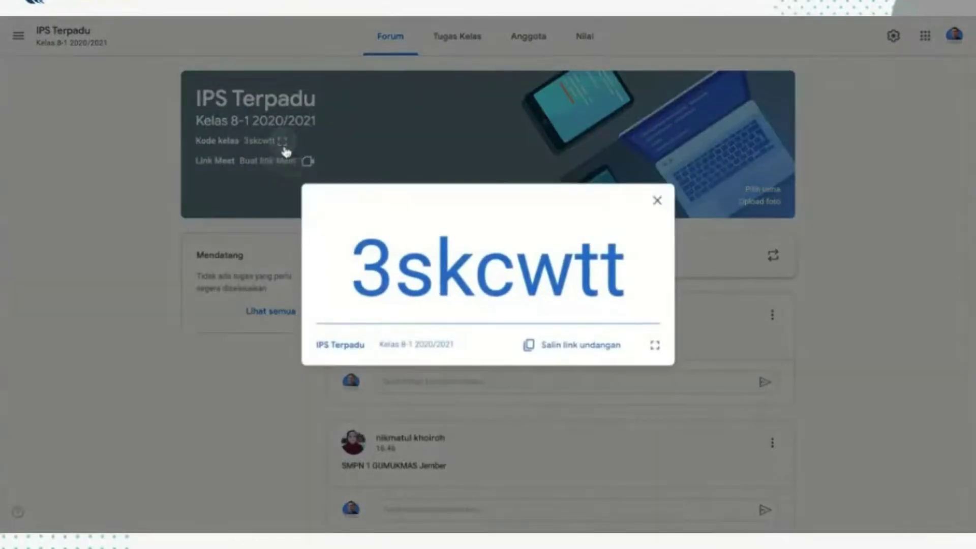
pyautogui.click(652, 347)
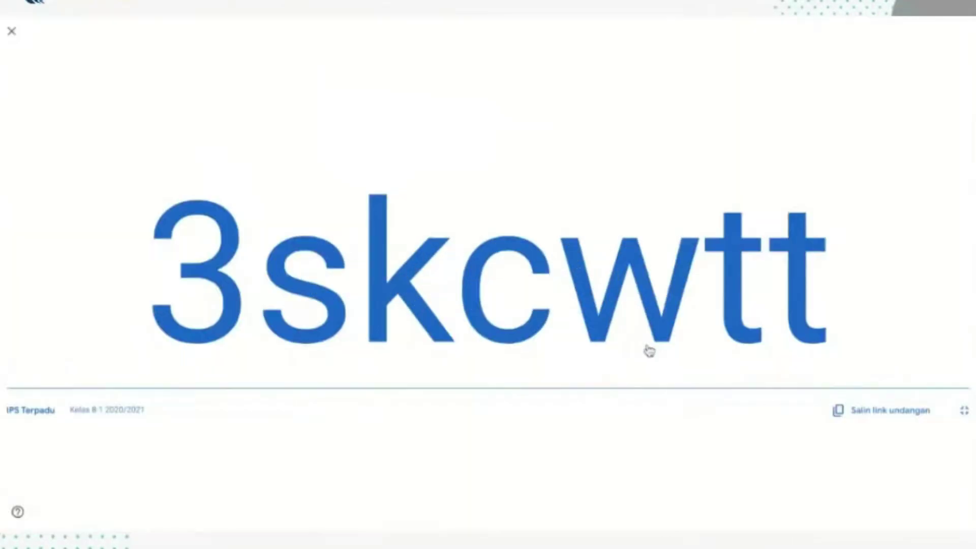
pyautogui.click(14, 33)
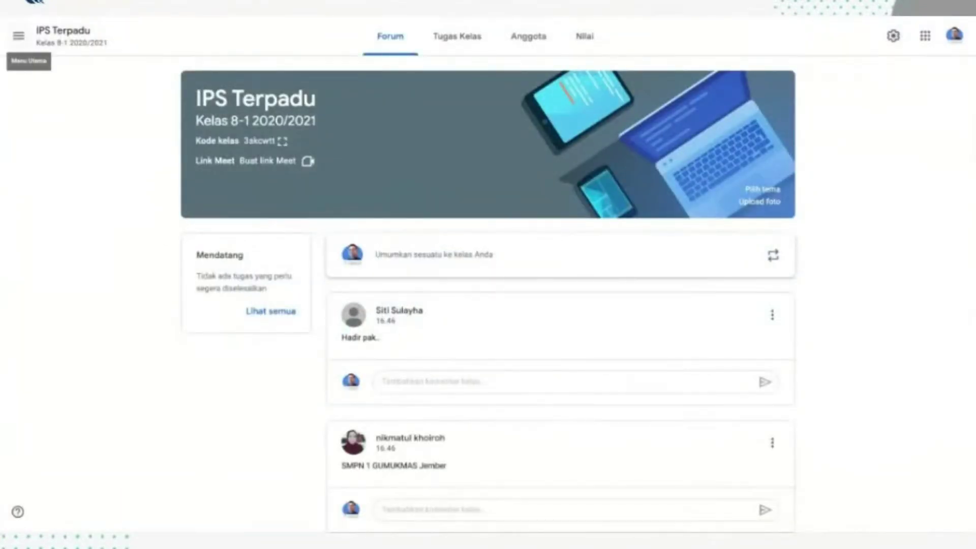
# Step: Review the teacher and student lists of IPS Terpadu, check the class forum, and return to the member lists
pyautogui.click(532, 45)
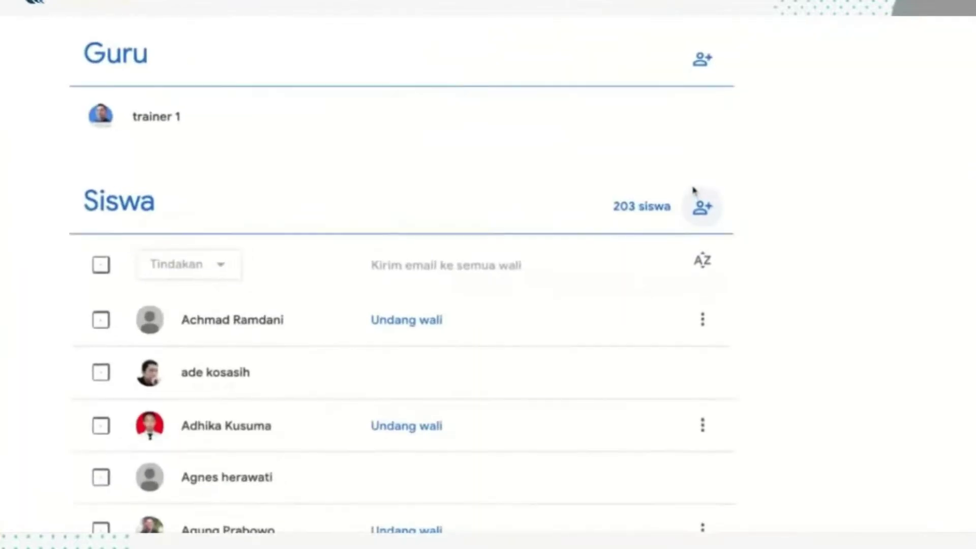
pyautogui.scroll(1, 694, 225)
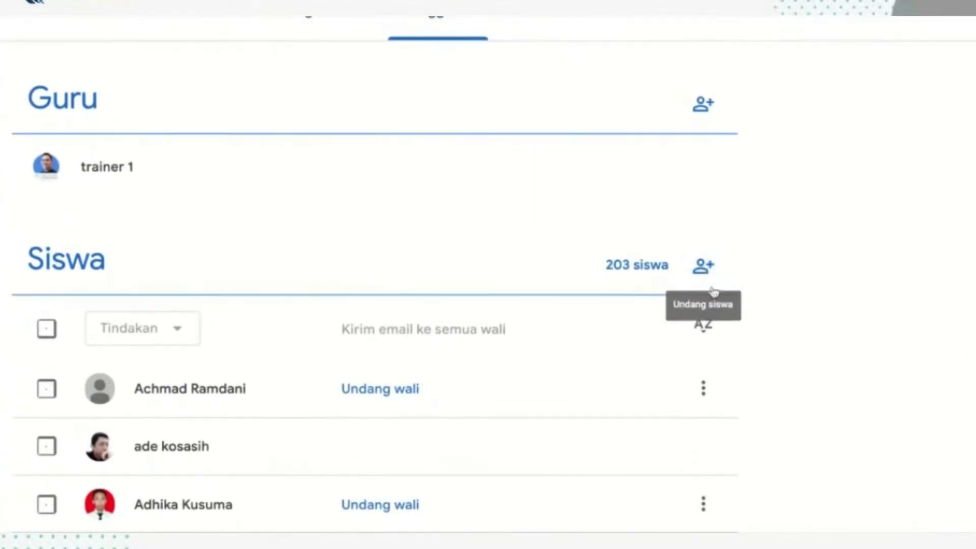
pyautogui.scroll(1, 710, 278)
pyautogui.scroll(-2, 711, 278)
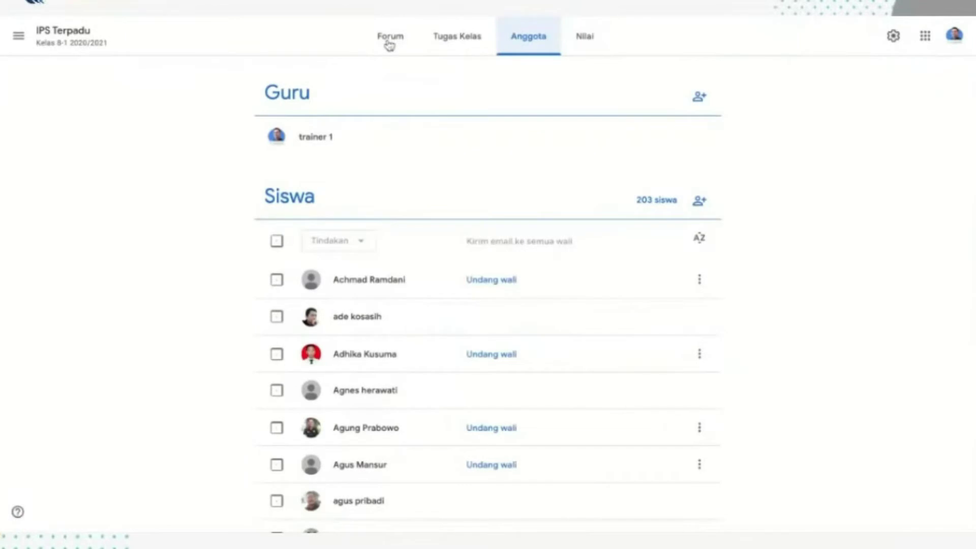
pyautogui.click(389, 45)
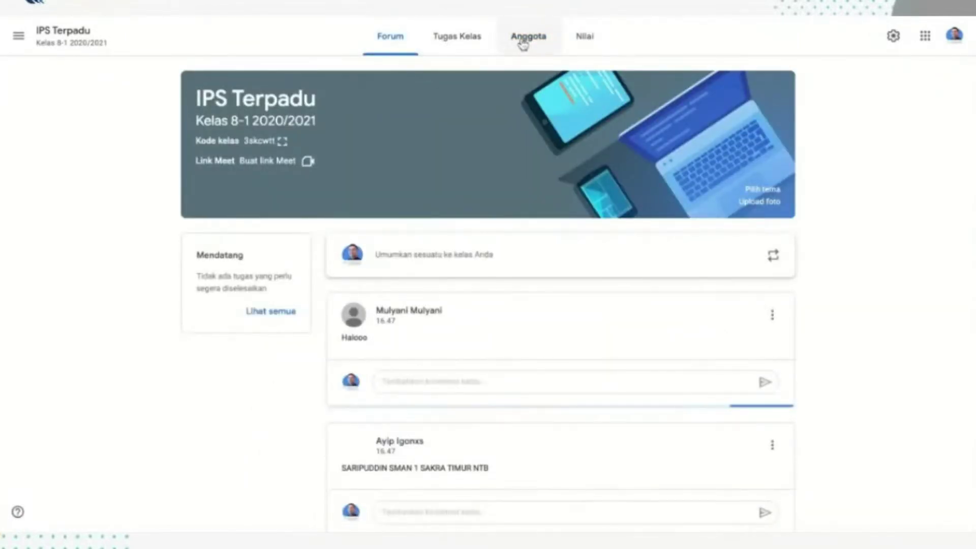
pyautogui.click(522, 46)
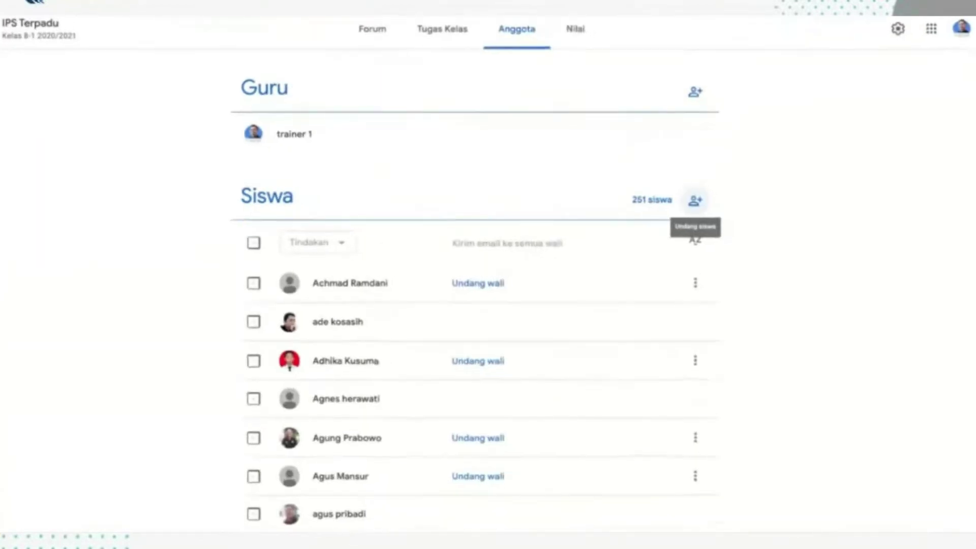
# Step: Try the student invitation form by searching "trainer" and choosing trainer 2, remove the entry, and leave the form without inviting anyone
pyautogui.click(702, 202)
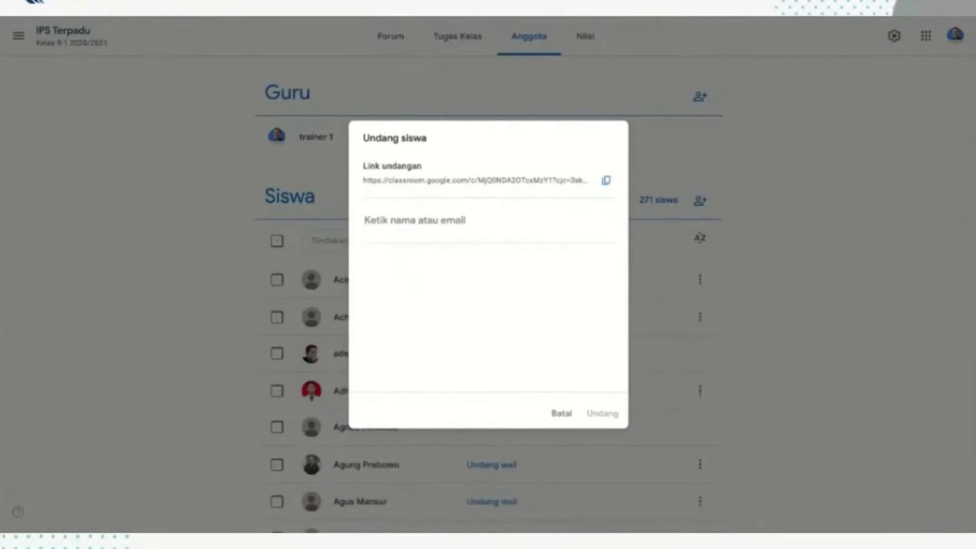
pyautogui.write('trainer')
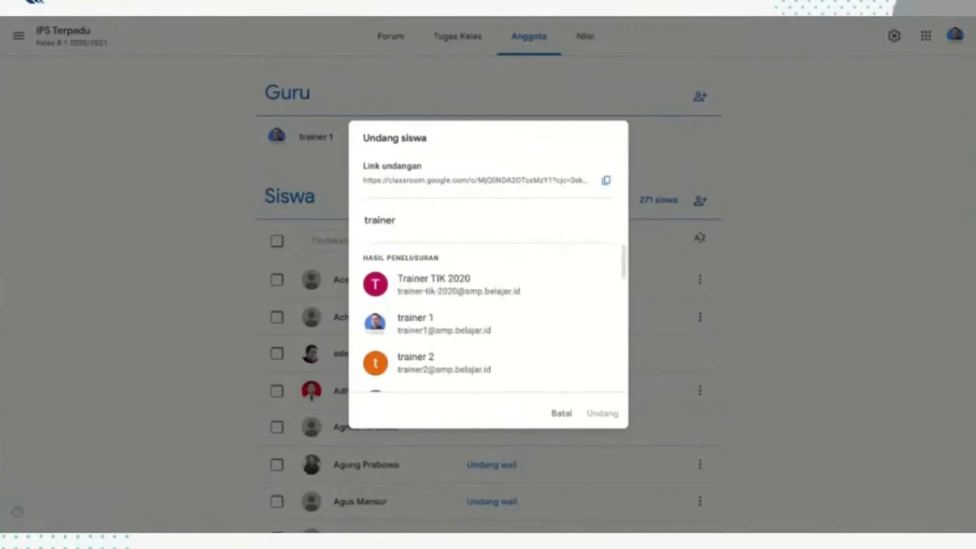
pyautogui.click(543, 360)
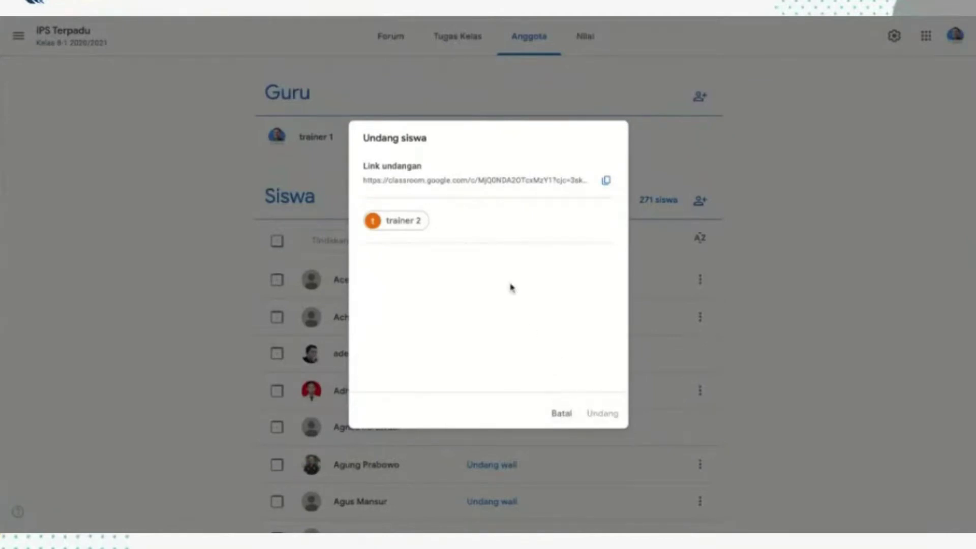
pyautogui.moveTo(426, 225)
pyautogui.click(492, 223)
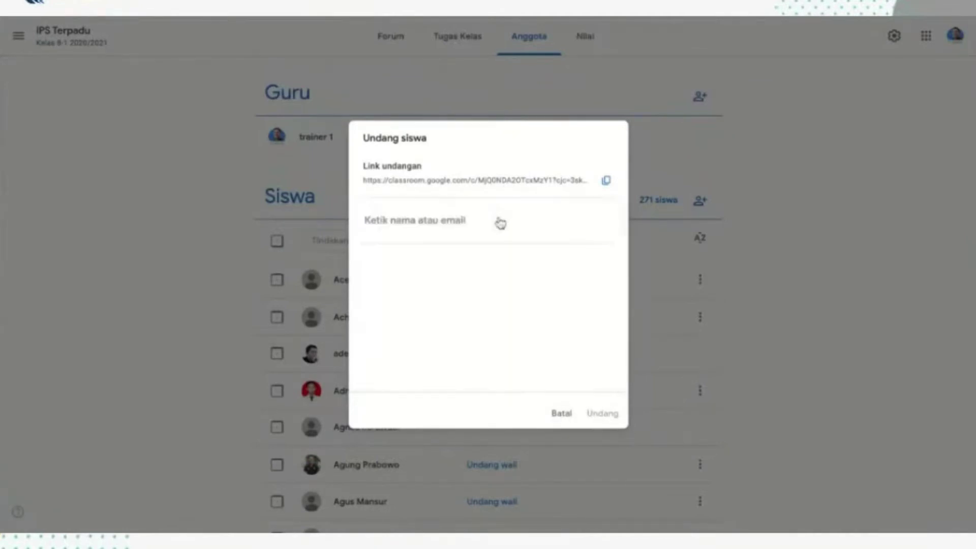
pyautogui.write('t')
pyautogui.press('BackSpace')
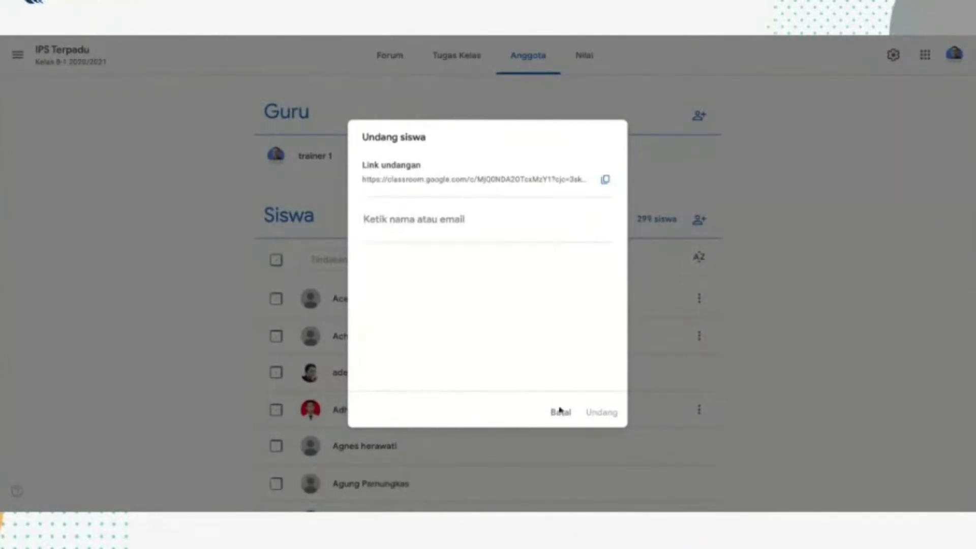
pyautogui.click(559, 407)
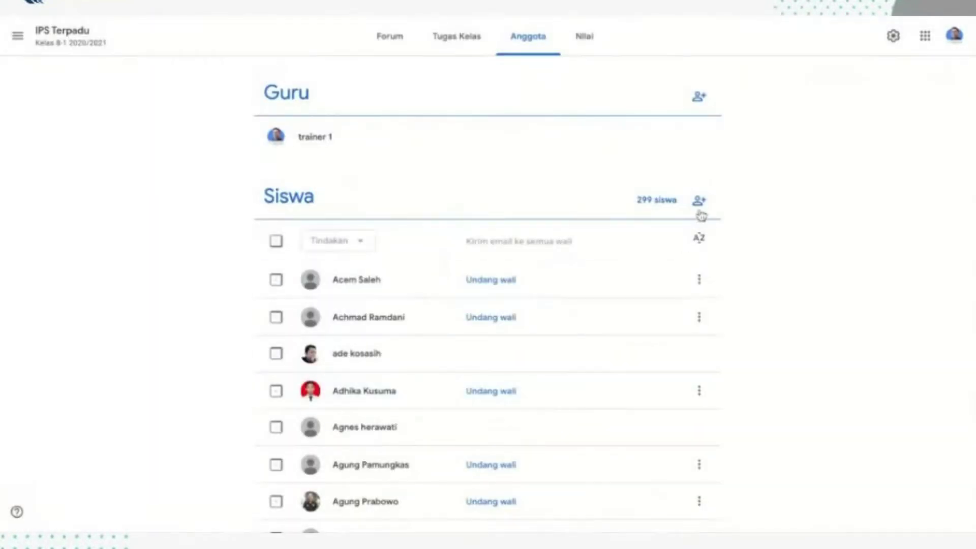
pyautogui.click(700, 208)
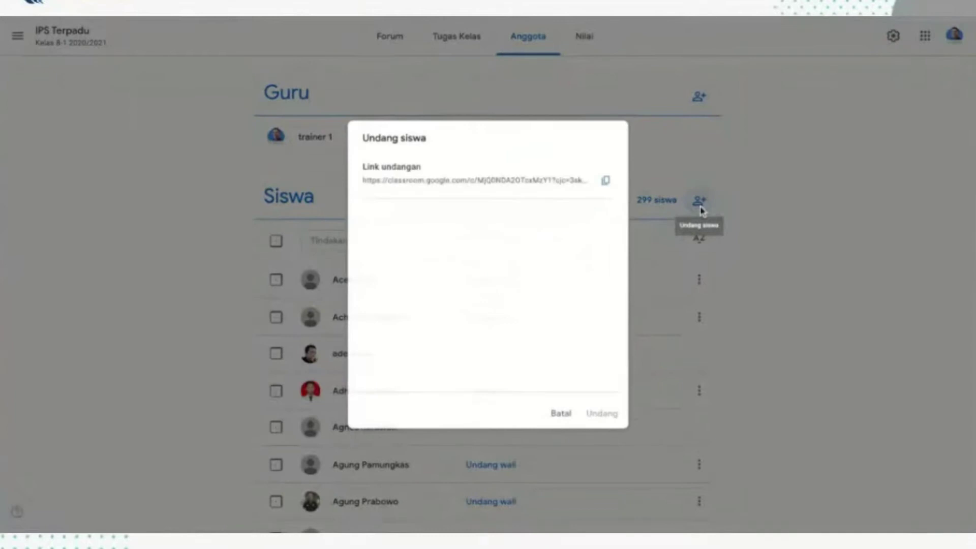
pyautogui.click(559, 411)
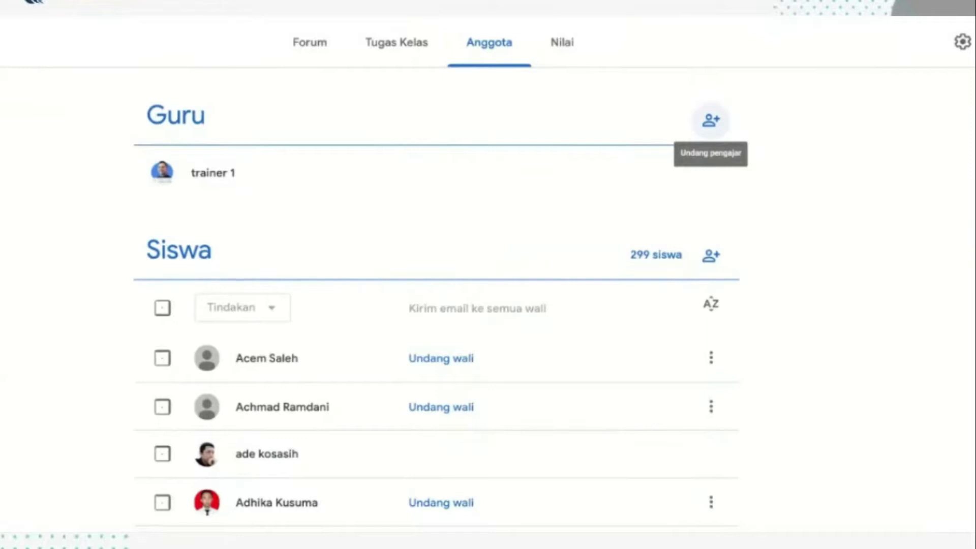
# Step: Invite trainer 2 as an additional teacher of the class, searching for "trainer"
pyautogui.click(711, 125)
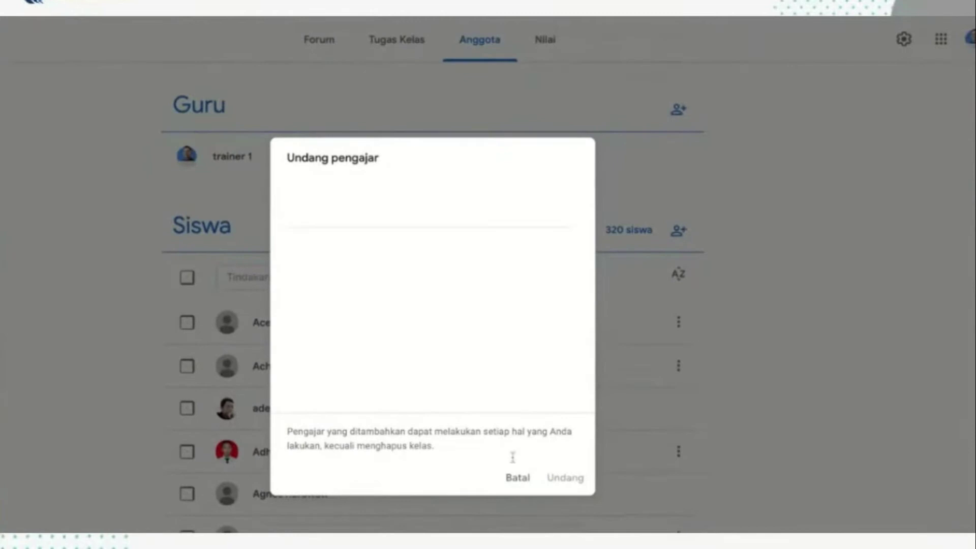
pyautogui.click(514, 480)
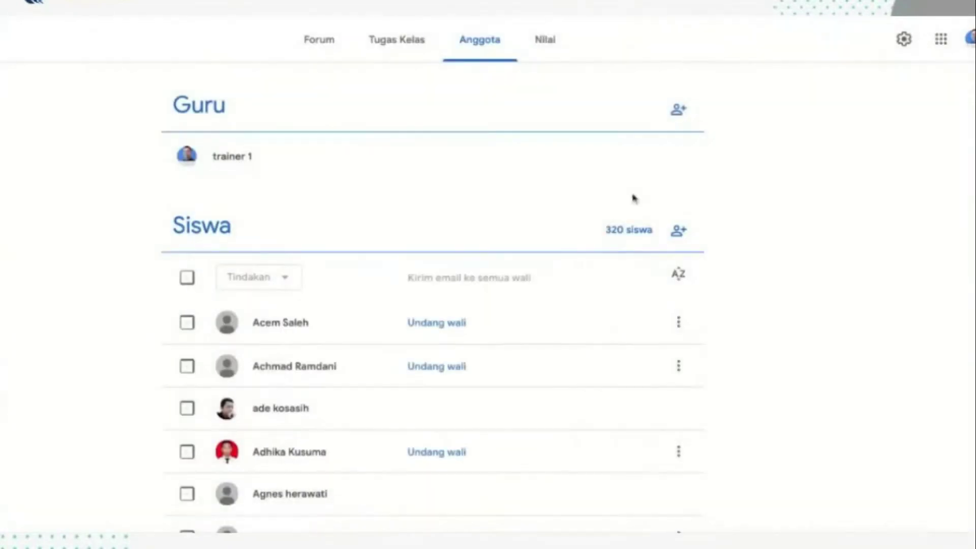
pyautogui.click(679, 113)
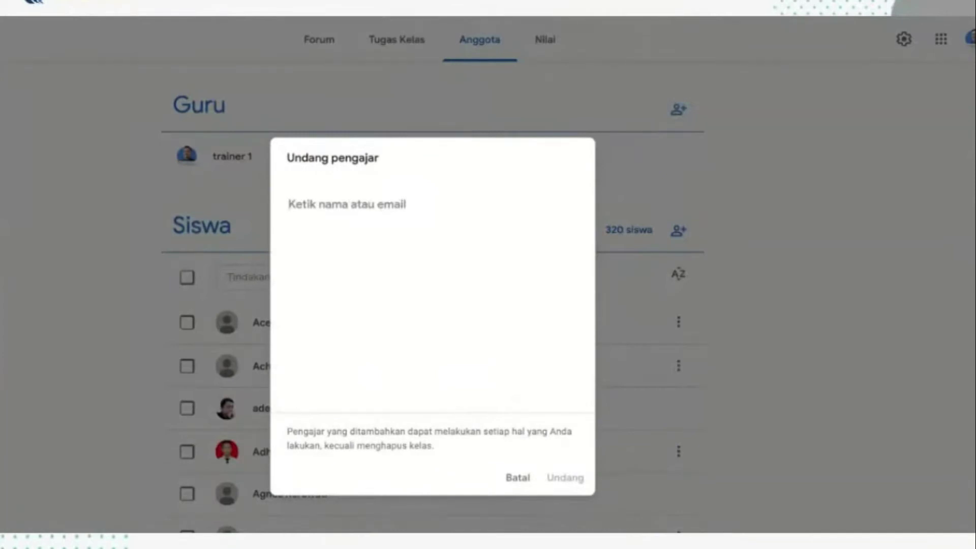
pyautogui.write('t')
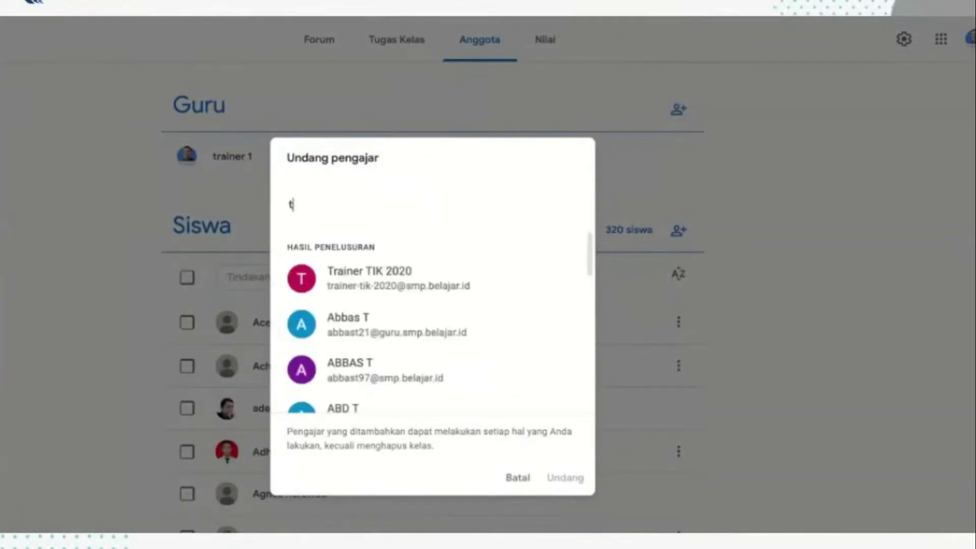
pyautogui.write('rainer')
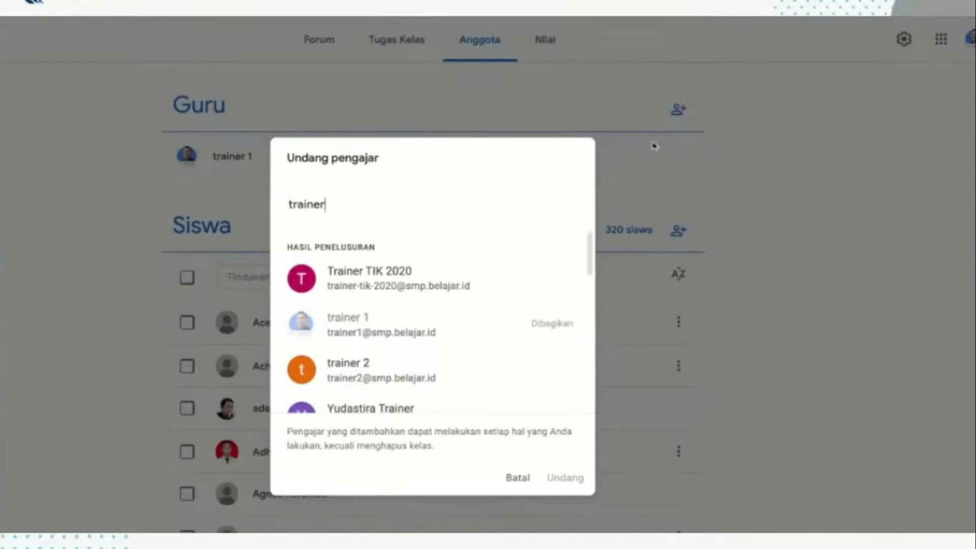
pyautogui.click(521, 367)
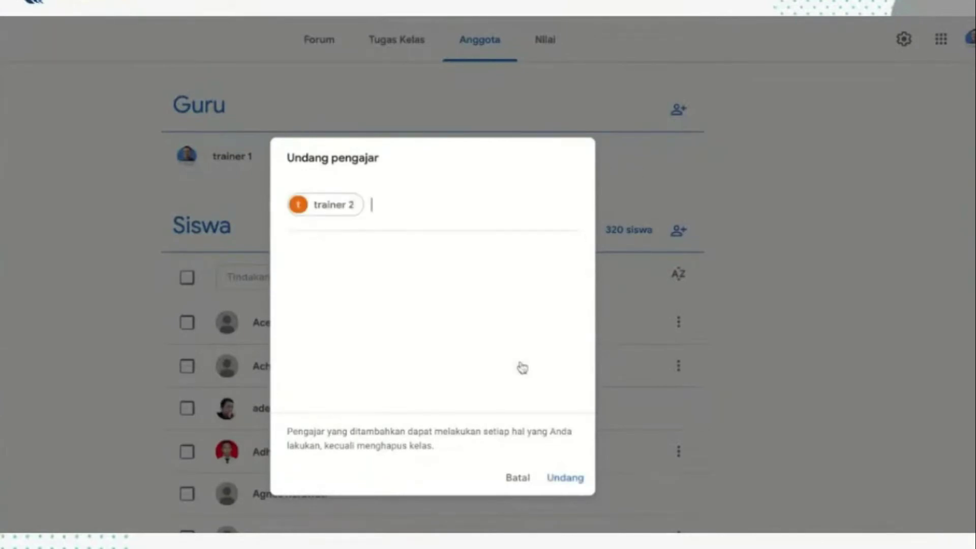
pyautogui.click(567, 482)
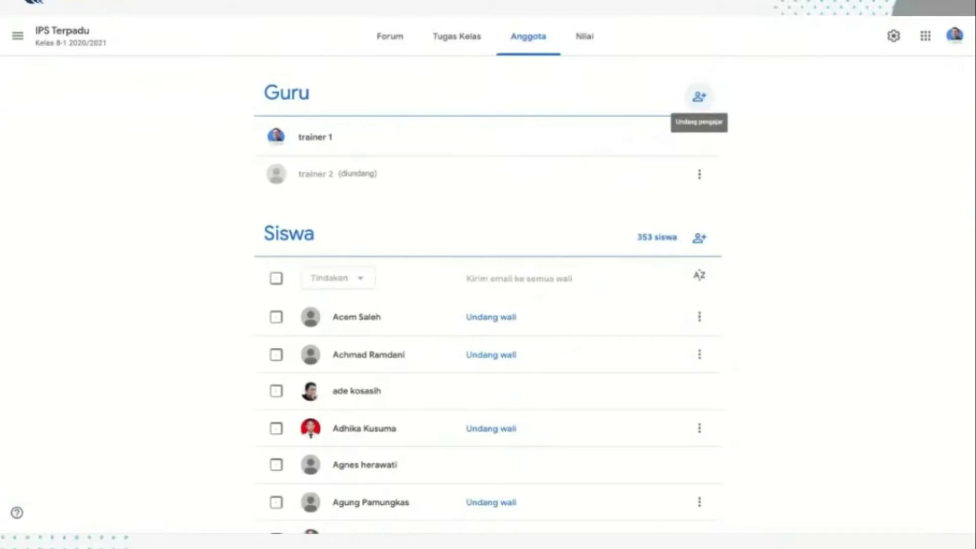
# Step: View the teacher invitation form without inviting anyone else, and look through the class's student list
pyautogui.click(699, 96)
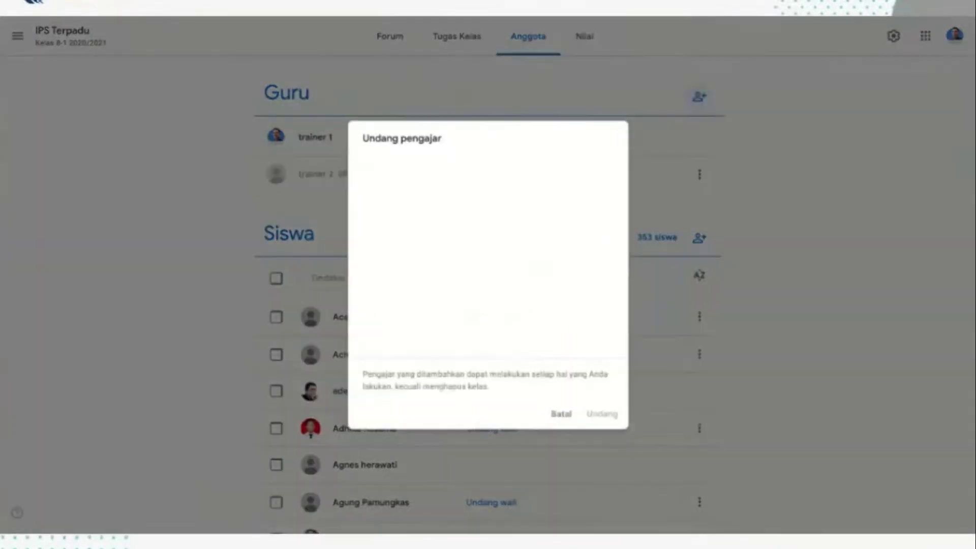
pyautogui.click(560, 414)
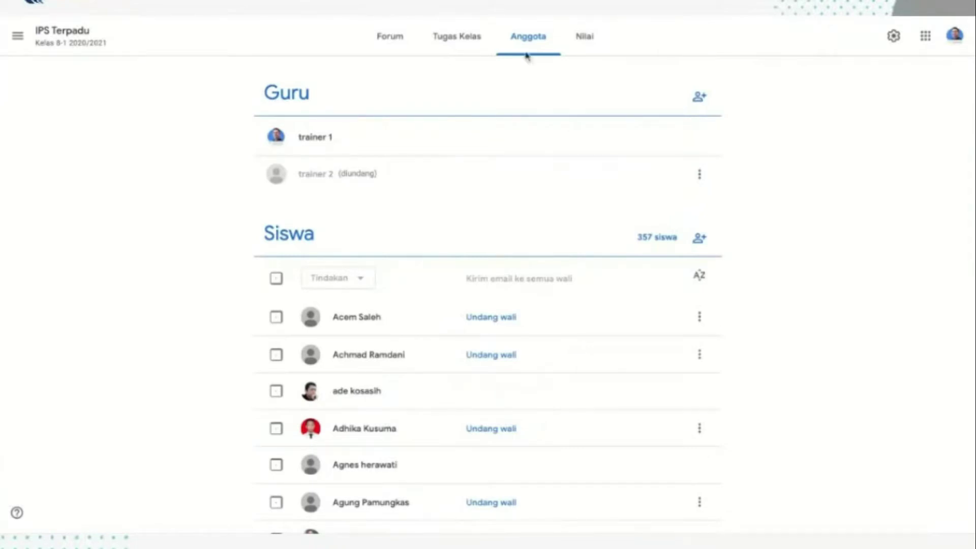
pyautogui.scroll(-2, 532, 401)
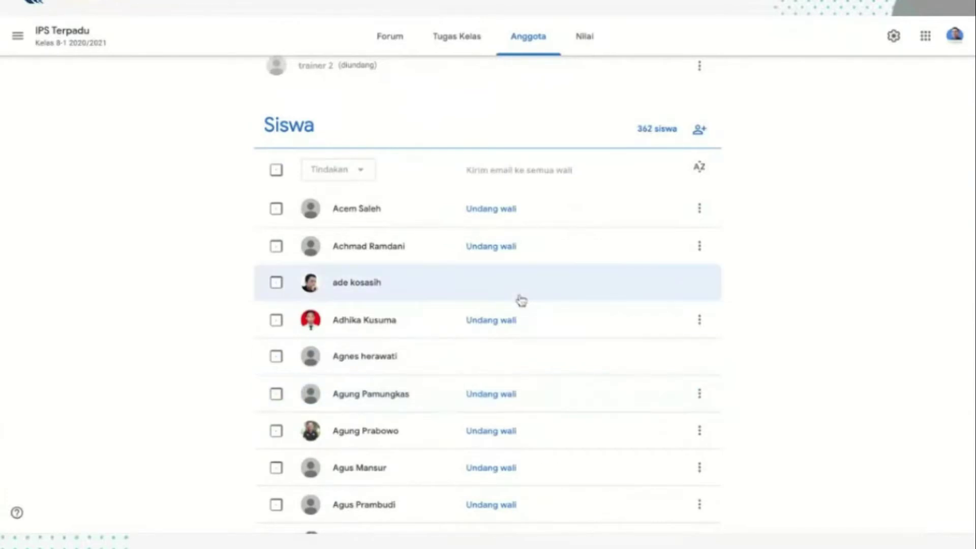
pyautogui.scroll(-2, 521, 300)
pyautogui.scroll(-7, 521, 299)
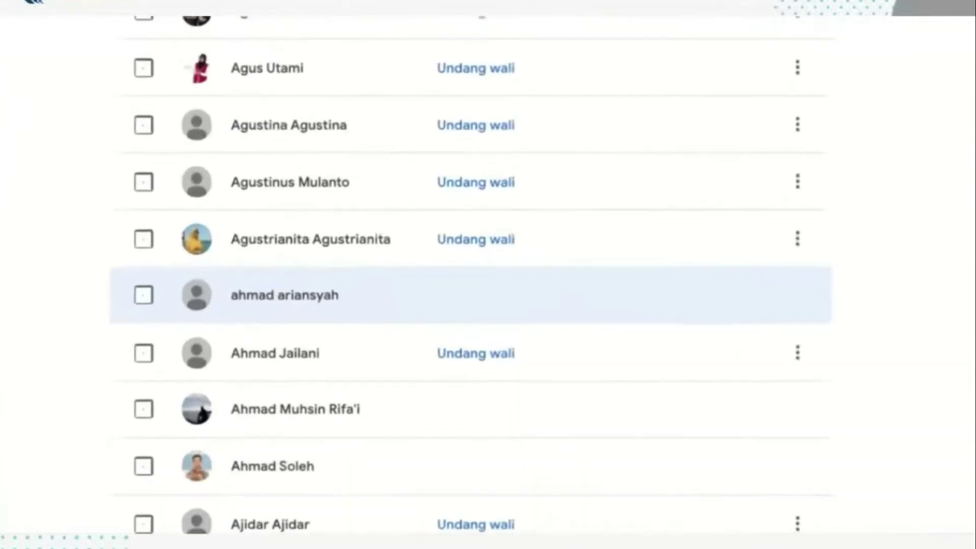
pyautogui.scroll(-3, 488, 295)
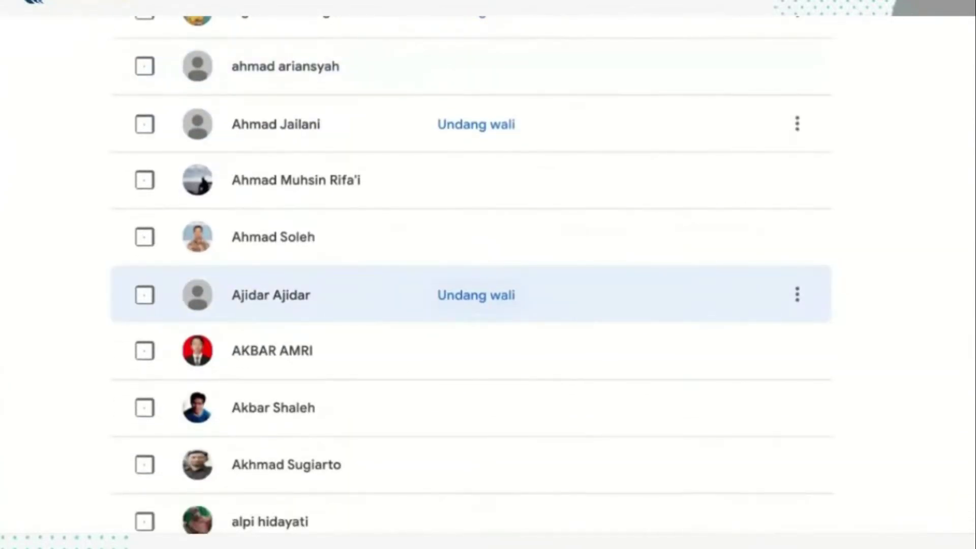
pyautogui.scroll(-10, 471, 274)
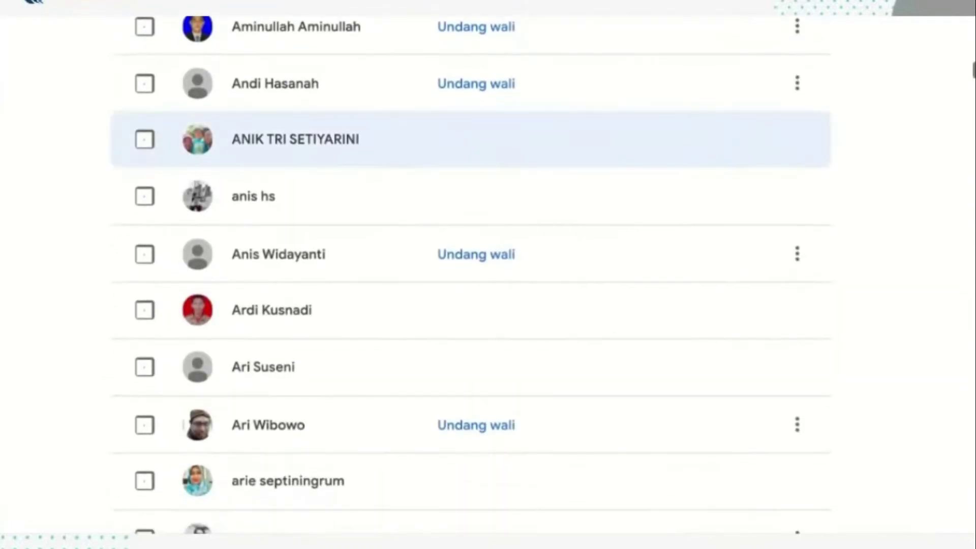
pyautogui.scroll(-8, 471, 274)
pyautogui.scroll(-5, 471, 274)
pyautogui.scroll(-14, 471, 274)
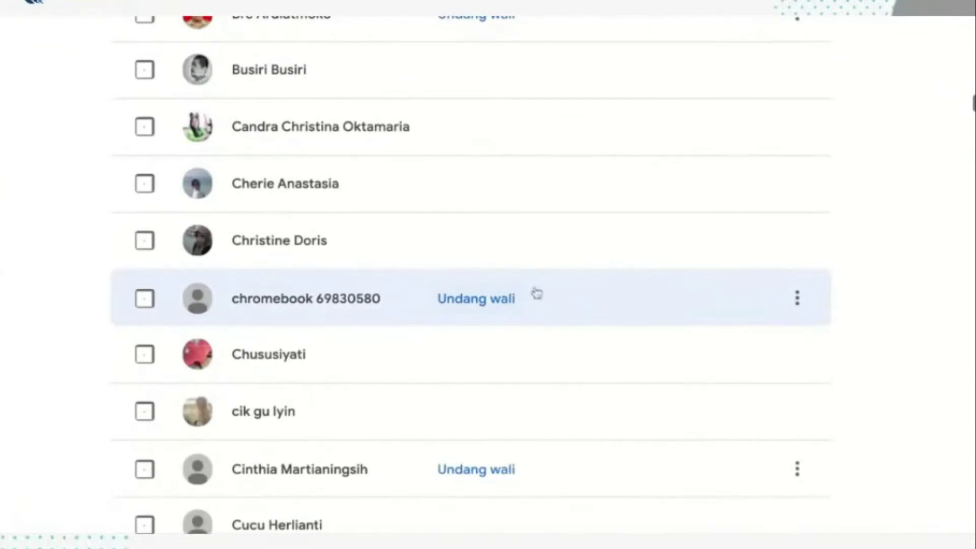
# Step: Invite a guardian for the third student in view, searching by the guardian's first name and choosing the first matching account
pyautogui.scroll(-2, 537, 292)
pyautogui.hotkey('ctrl', '-')
pyautogui.hotkey('ctrl', '-')
pyautogui.hotkey('ctrl', '-')
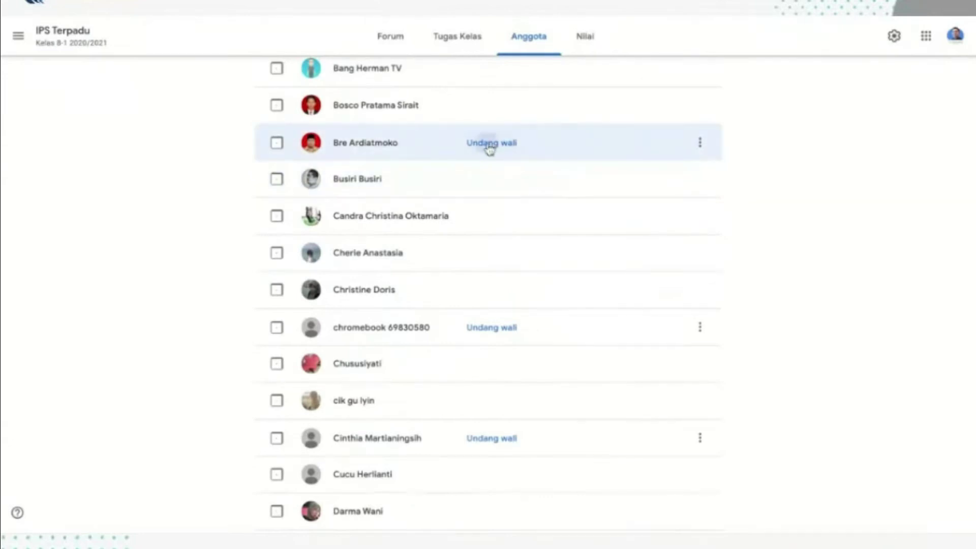
pyautogui.click(489, 145)
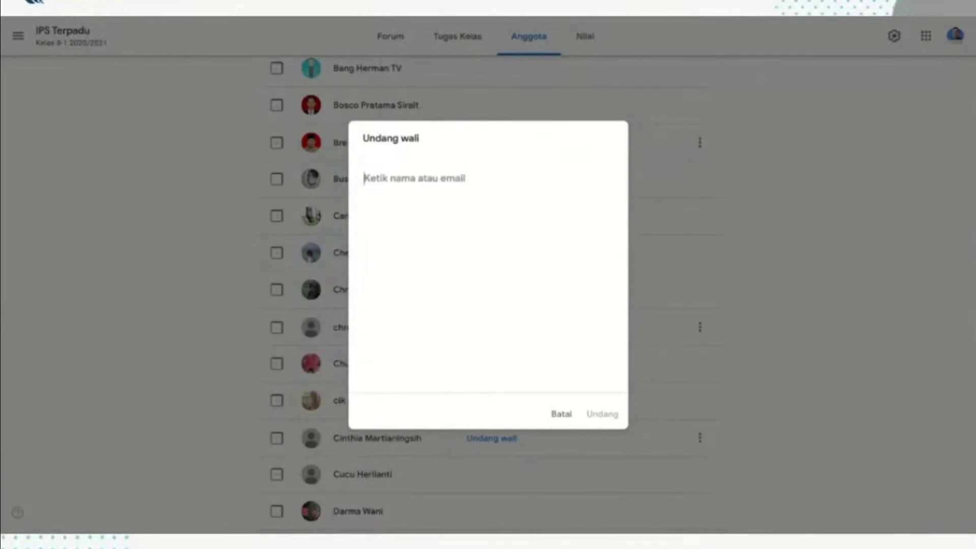
pyautogui.write('s')
pyautogui.press('BackSpace')
pyautogui.write('steve')
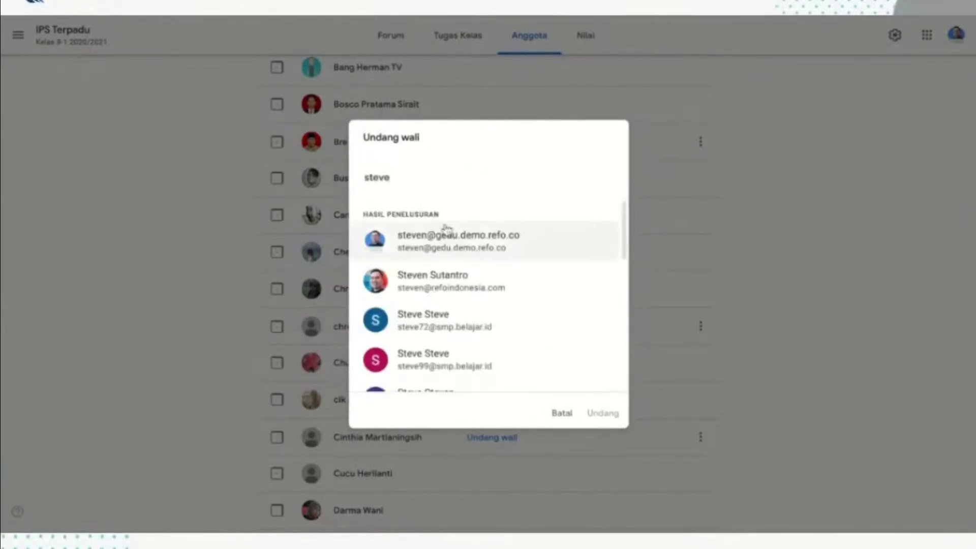
pyautogui.click(442, 254)
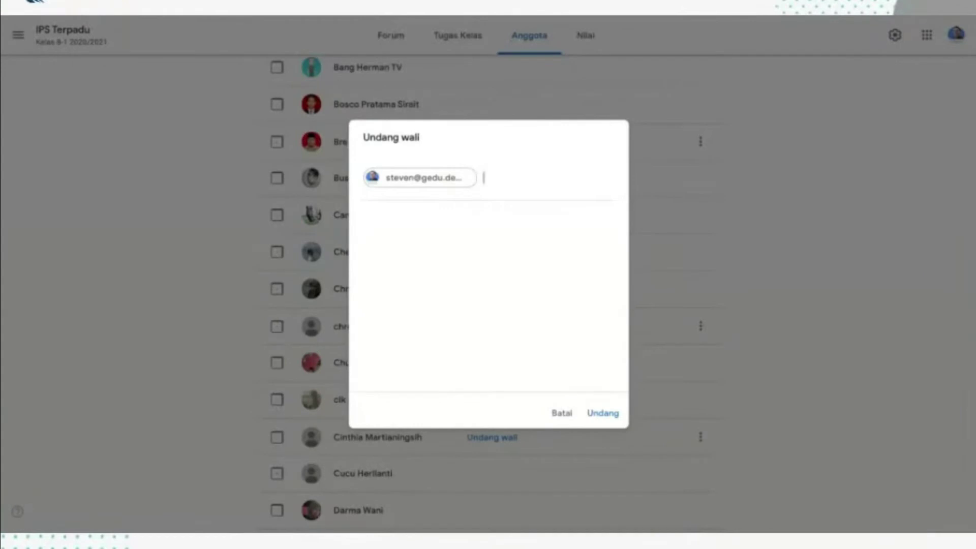
pyautogui.click(599, 415)
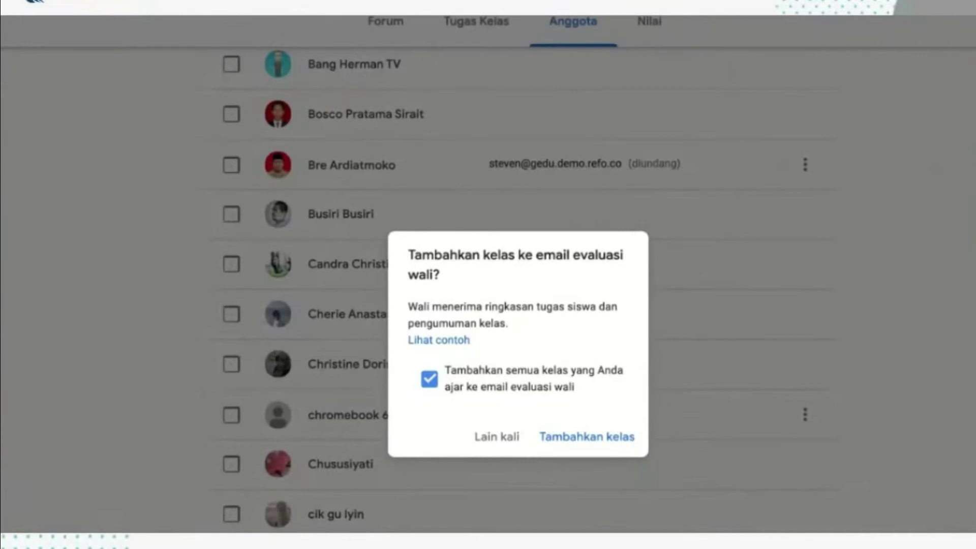
# Step: Postpone adding the classes to the guardian email summaries, and return to the class's teacher list
pyautogui.click(500, 436)
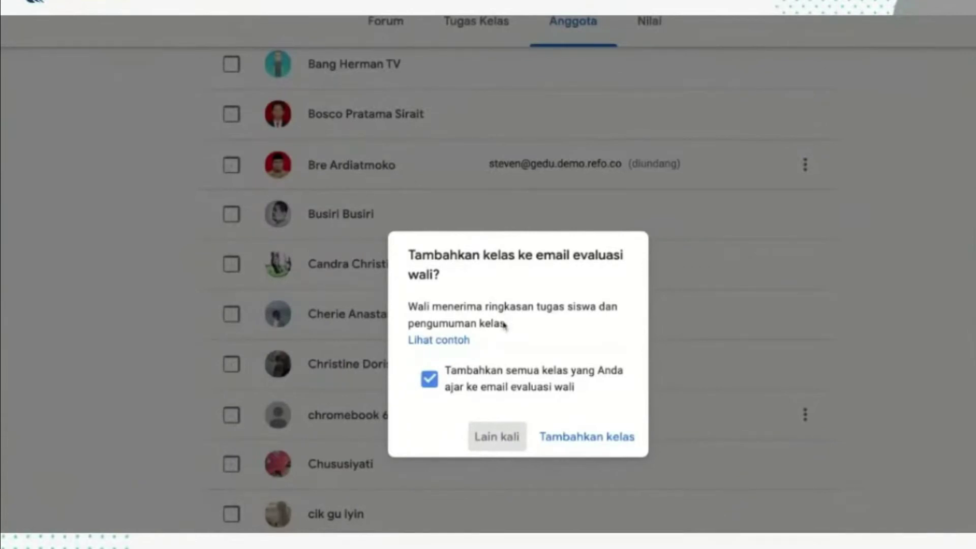
pyautogui.click(496, 434)
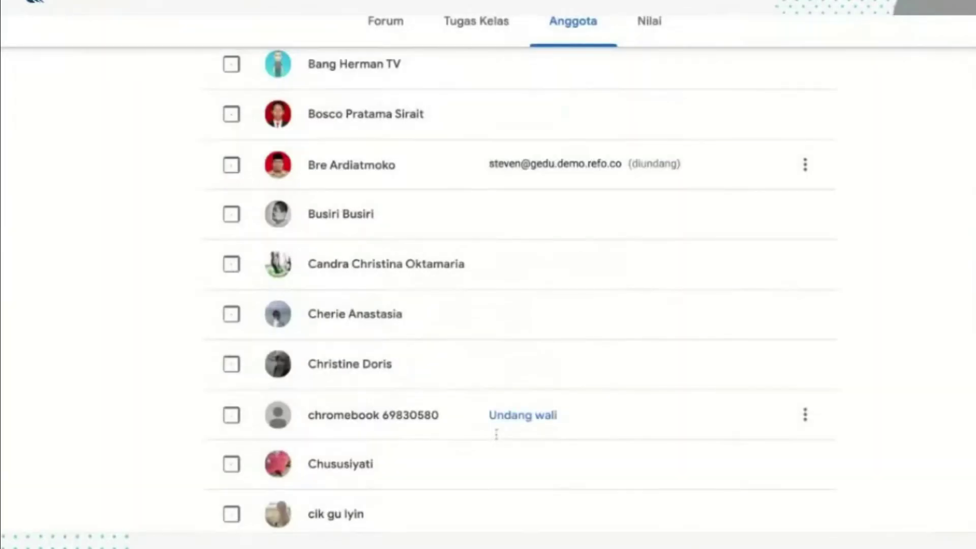
pyautogui.scroll(10, 496, 434)
pyautogui.scroll(5, 496, 305)
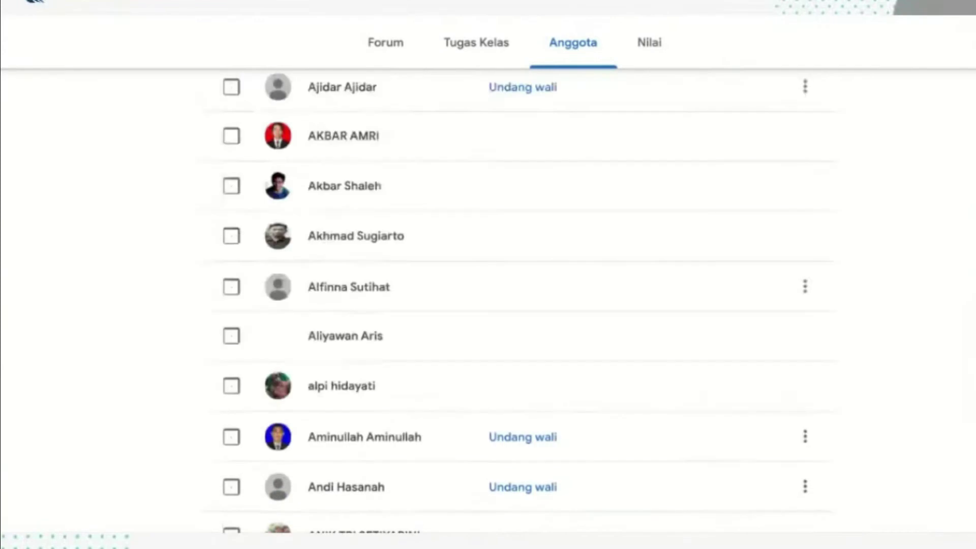
pyautogui.scroll(8, 540, 329)
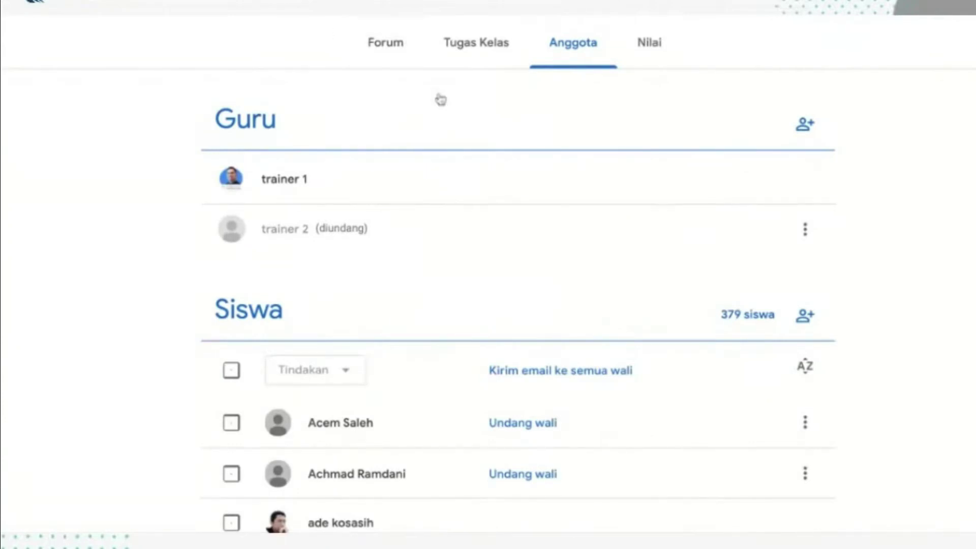
# Step: Read through the introduction posts and comments that members left in the IPS Terpadu class forum
pyautogui.click(382, 48)
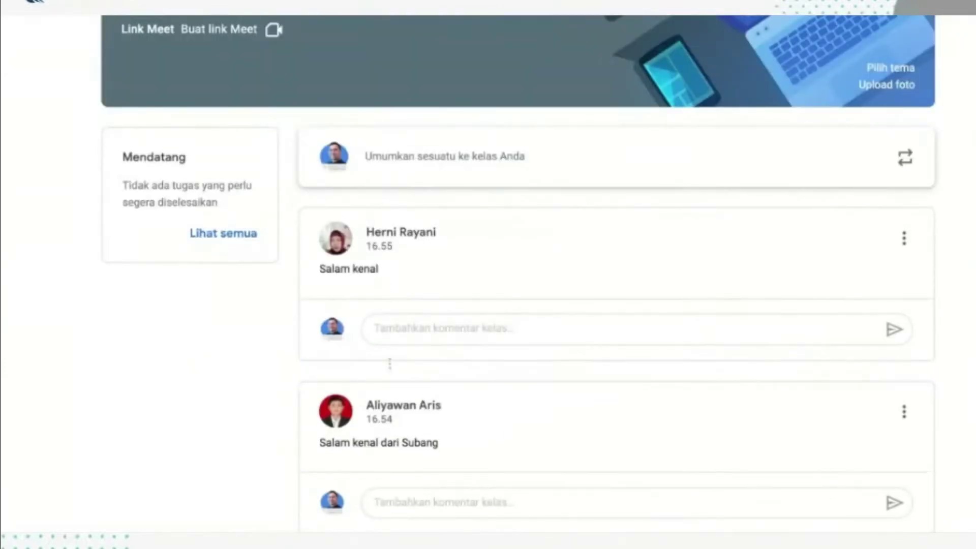
pyautogui.scroll(-2, 399, 404)
pyautogui.scroll(5, 401, 407)
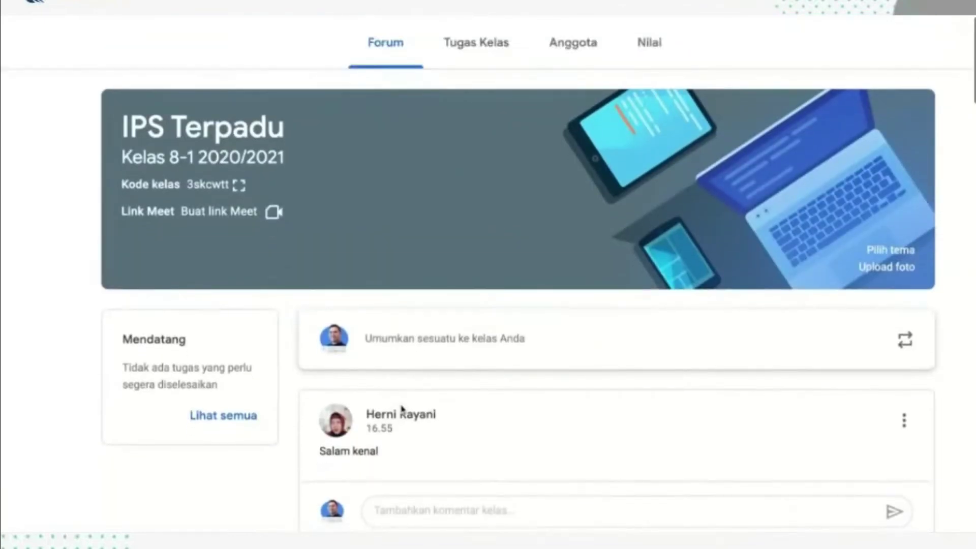
pyautogui.scroll(-3, 401, 409)
pyautogui.scroll(-10, 616, 285)
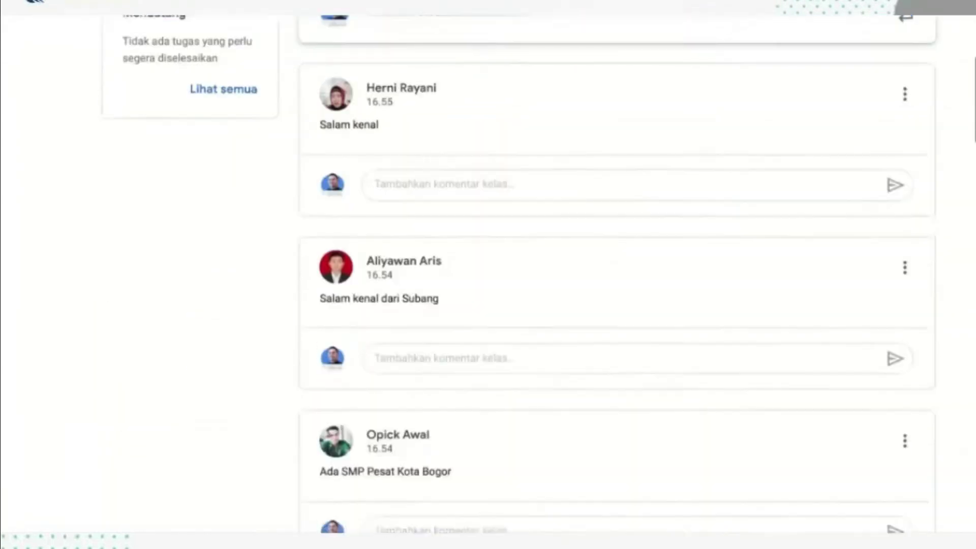
pyautogui.scroll(-9, 616, 285)
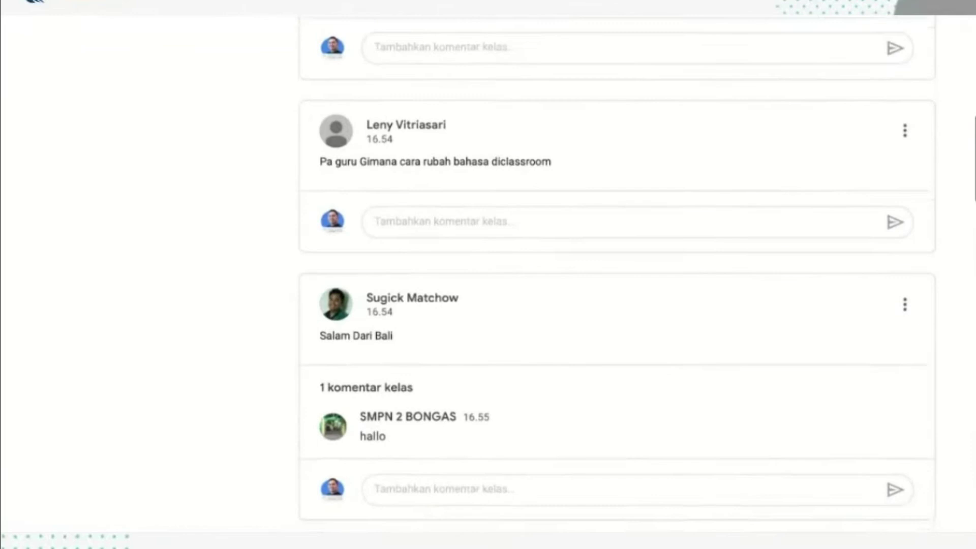
pyautogui.scroll(-4, 616, 285)
pyautogui.scroll(-3, 616, 284)
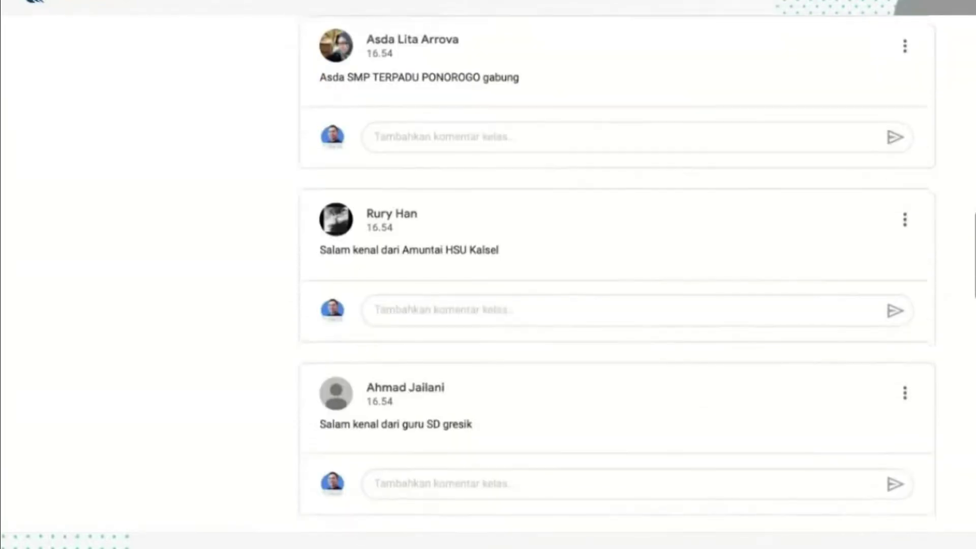
pyautogui.scroll(-7, 616, 285)
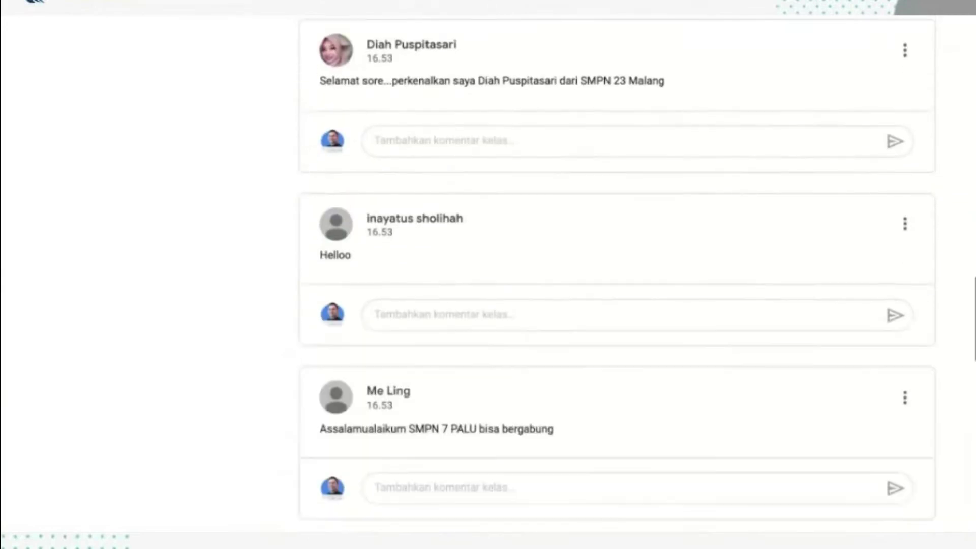
pyautogui.scroll(-3, 616, 285)
pyautogui.scroll(-7, 617, 284)
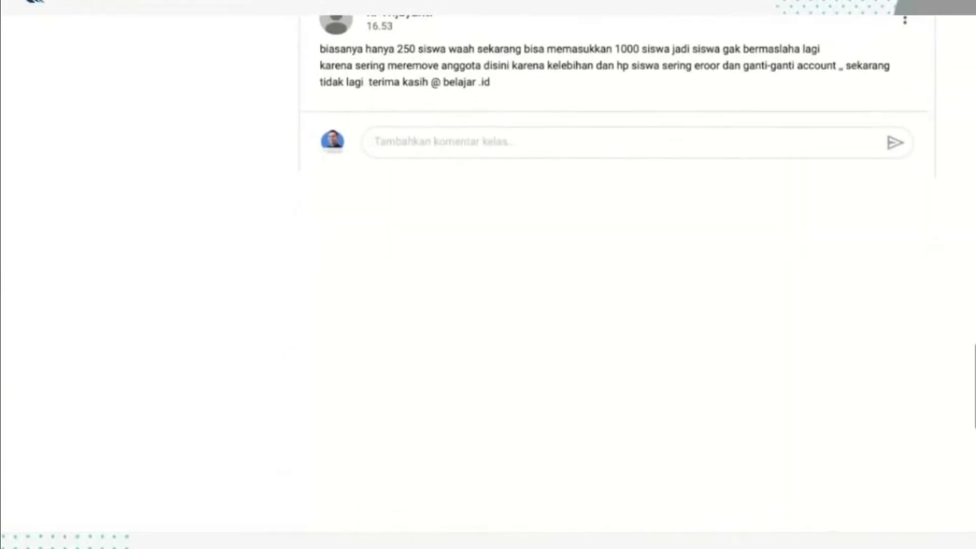
pyautogui.scroll(-3, 616, 285)
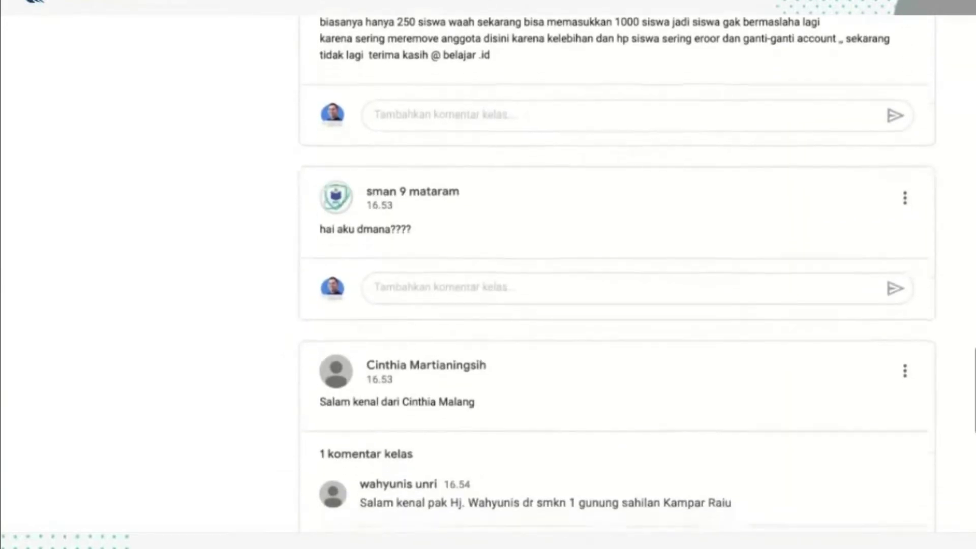
pyautogui.scroll(3, 617, 285)
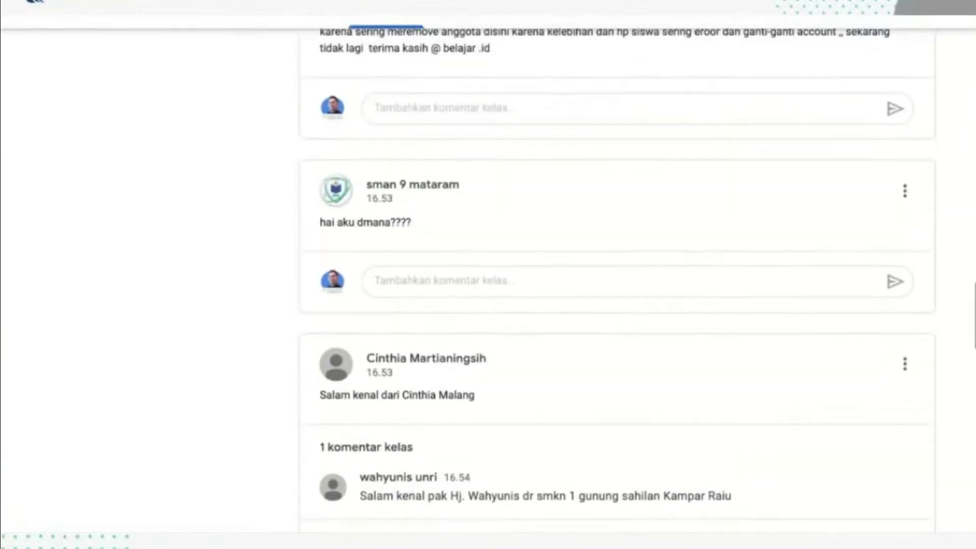
pyautogui.scroll(-20, 617, 285)
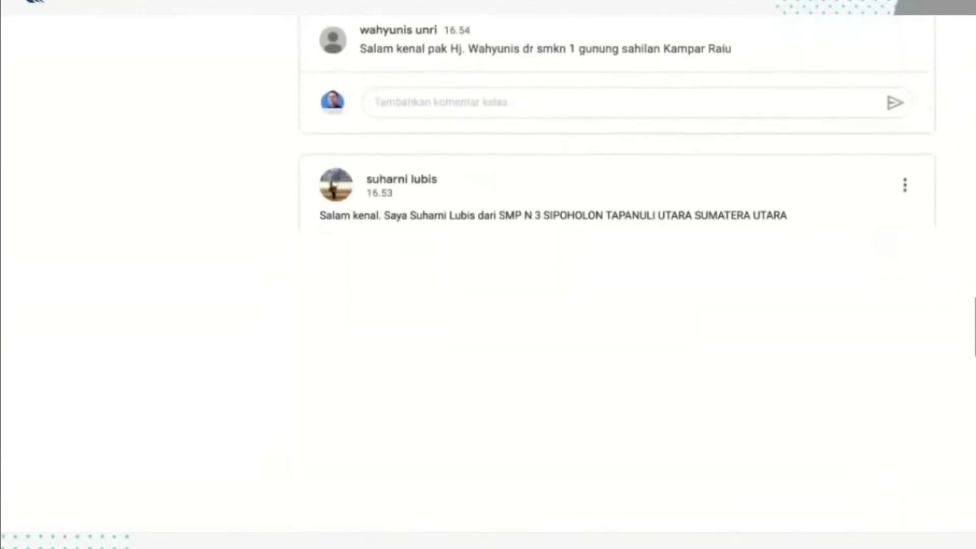
pyautogui.scroll(-1, 616, 284)
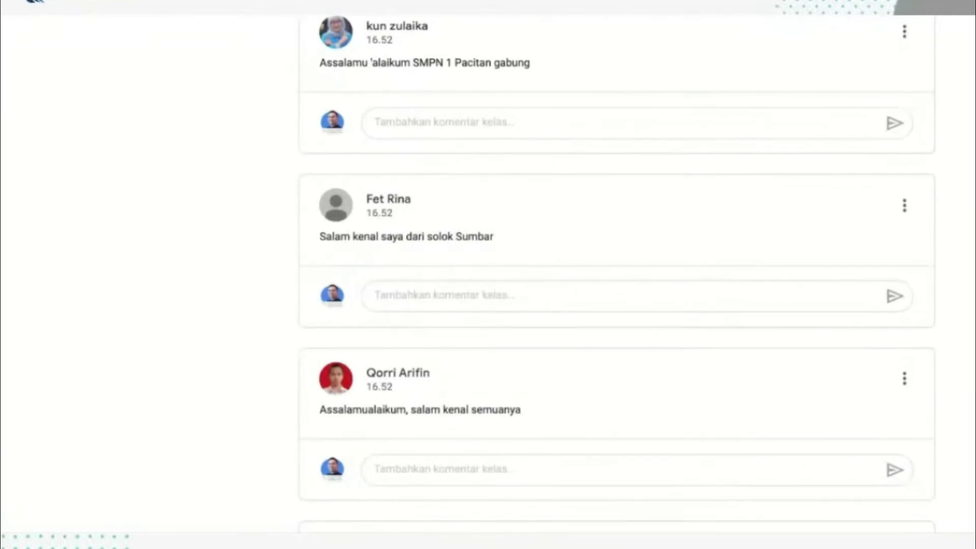
pyautogui.scroll(-8, 617, 285)
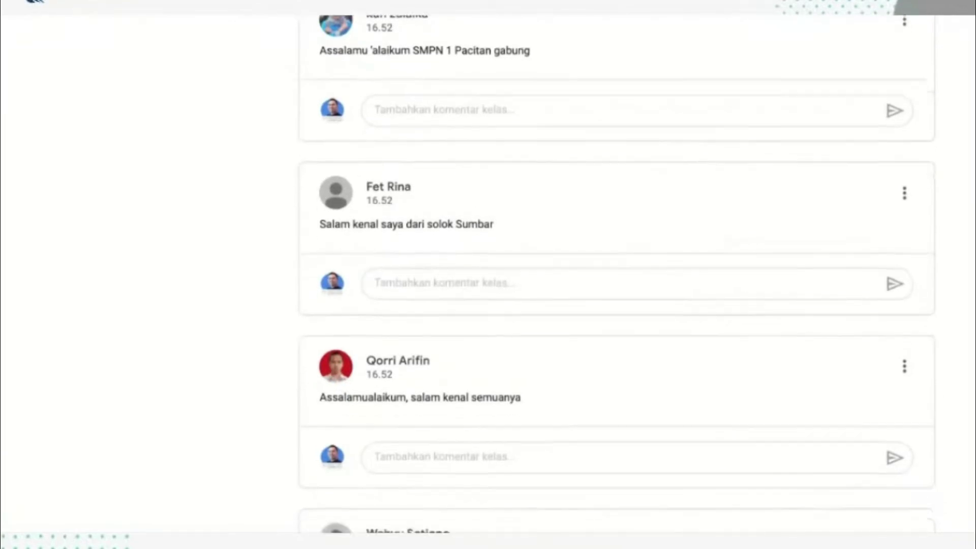
pyautogui.scroll(-5, 616, 285)
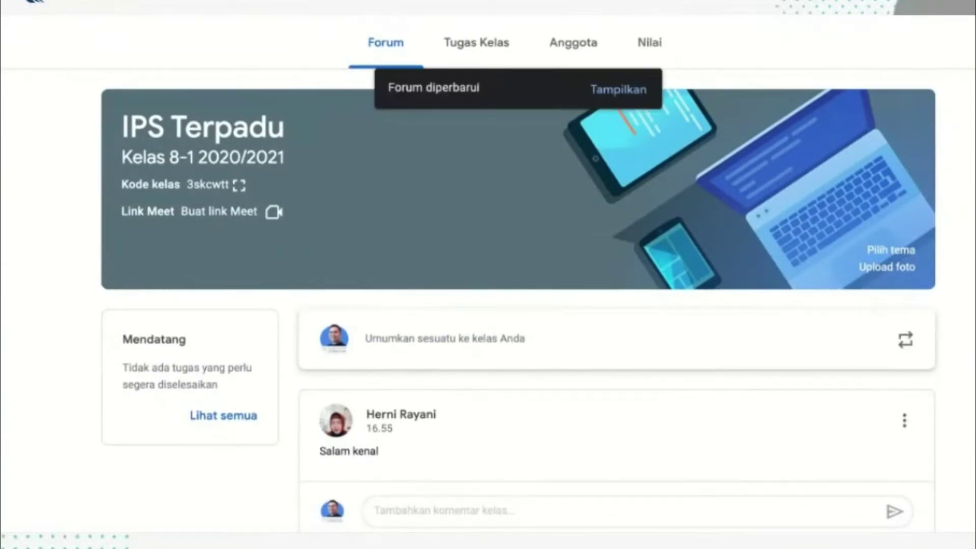
# Step: Load the updated forum and check the newest posts below the class banner
pyautogui.click(610, 90)
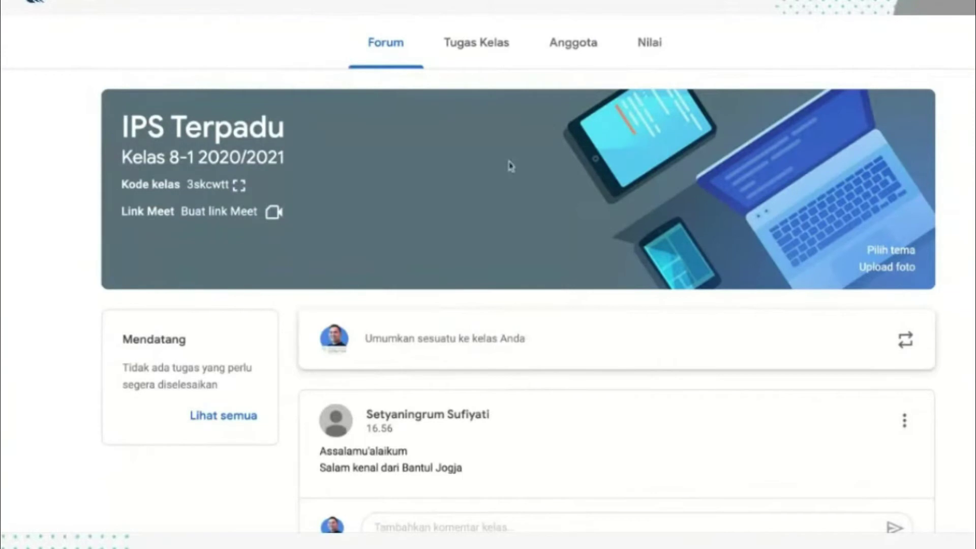
pyautogui.scroll(-1, 467, 473)
pyautogui.scroll(-5, 467, 475)
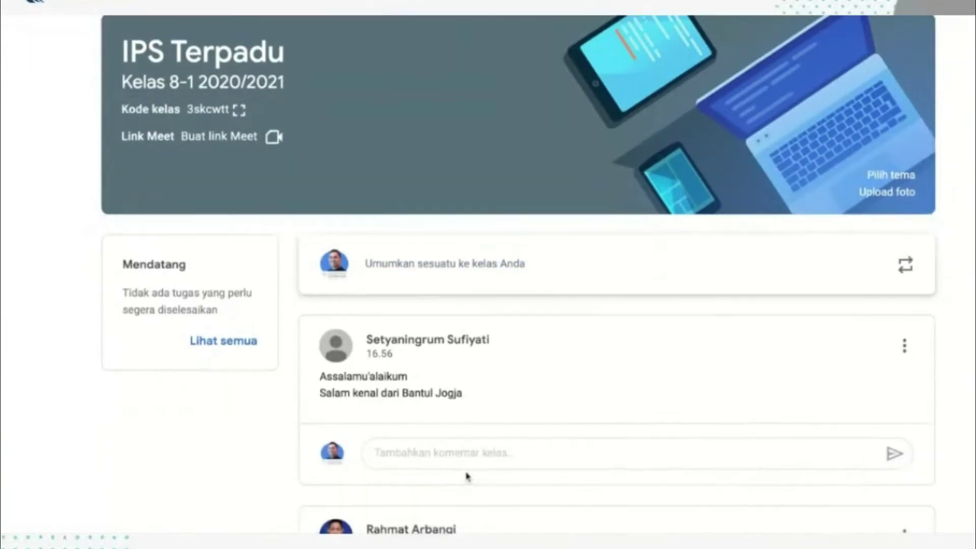
pyautogui.scroll(-1, 467, 475)
pyautogui.scroll(8, 466, 475)
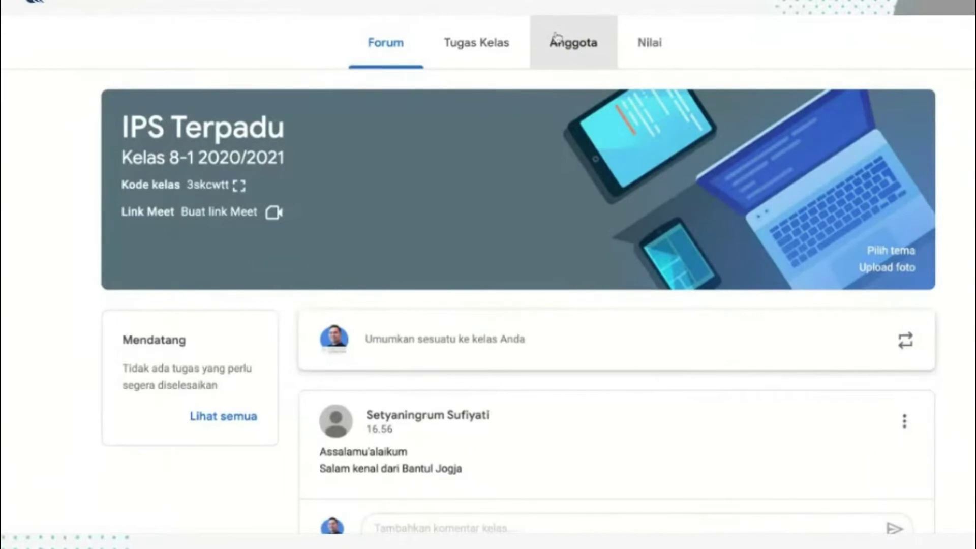
# Step: Start adding a new topic to the classwork (Tugas Kelas) of IPS Terpadu
pyautogui.click(477, 44)
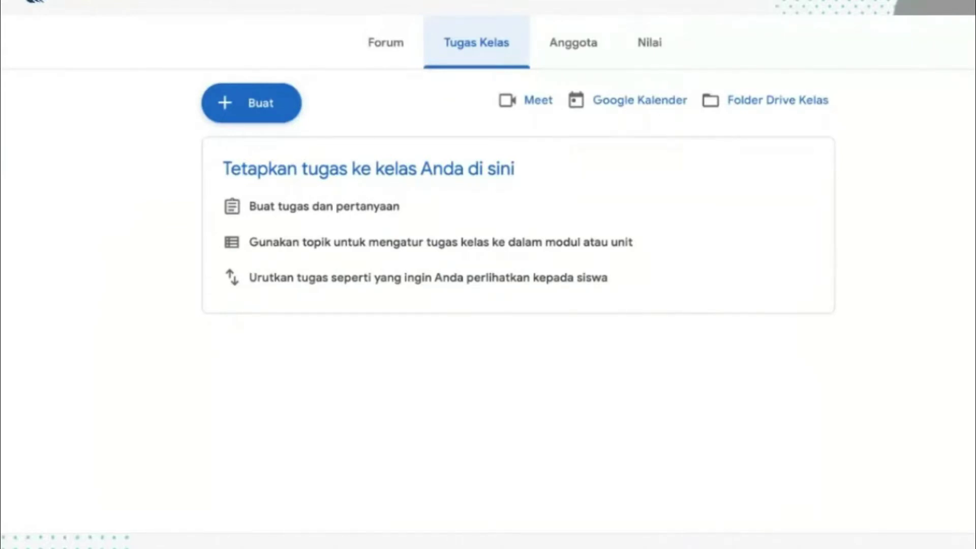
pyautogui.click(259, 105)
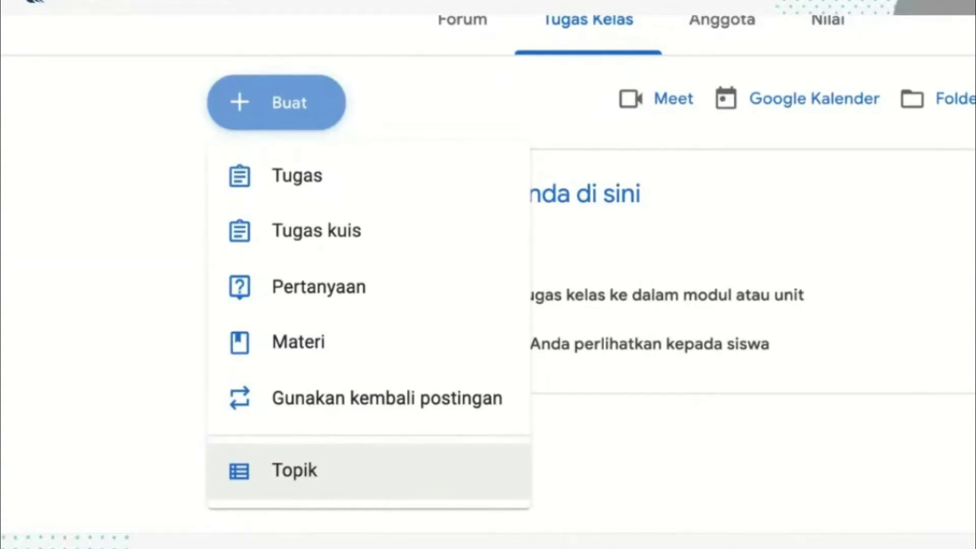
pyautogui.click(303, 486)
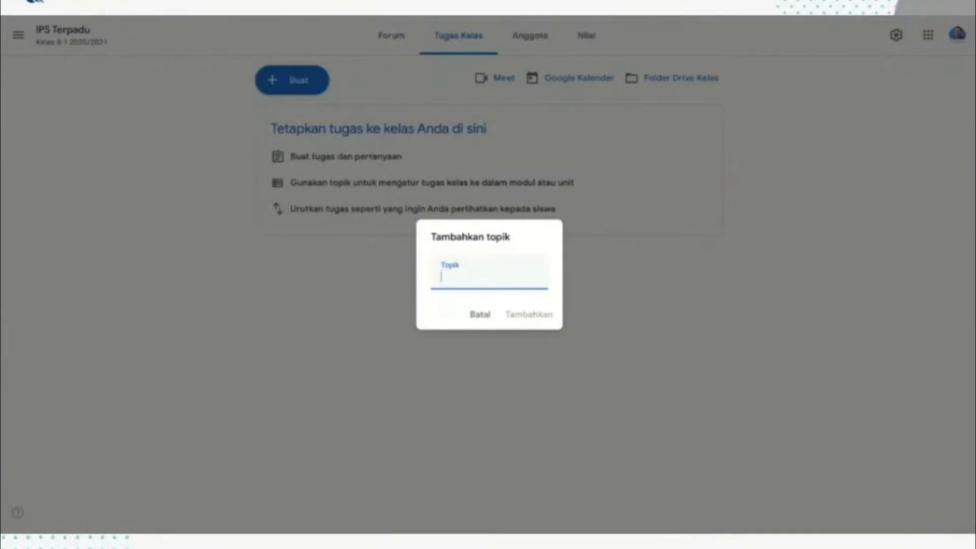
pyautogui.write('M')
pyautogui.press('BackSpace')
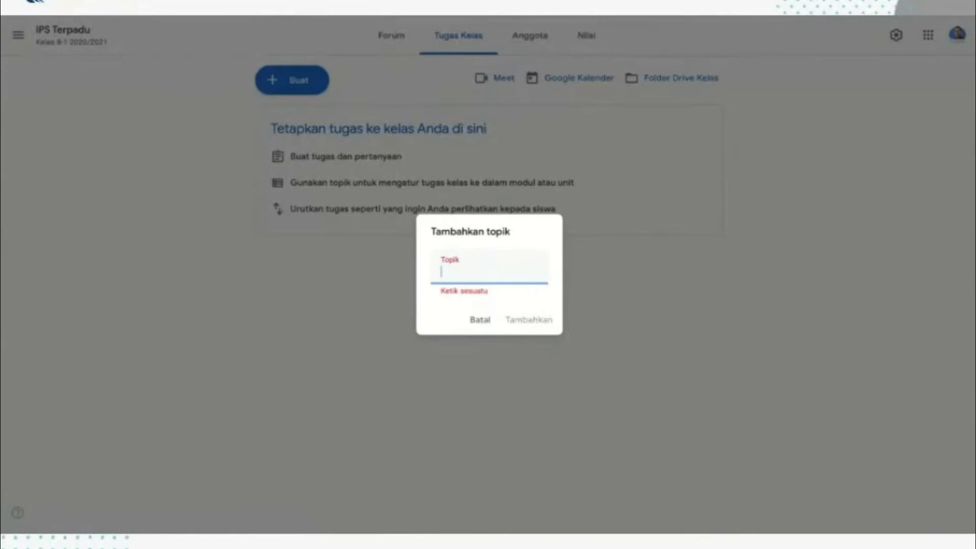
pyautogui.write('K')
pyautogui.press('BackSpace')
pyautogui.write('Perke')
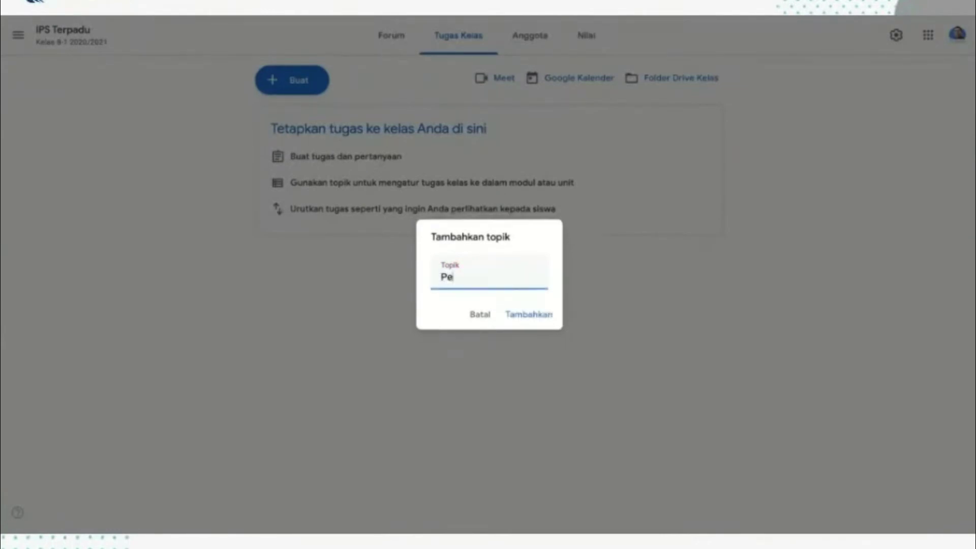
pyautogui.press('BackSpace')
pyautogui.press('BackSpace')
pyautogui.press('BackSpace')
pyautogui.press('BackSpace')
pyautogui.press('BackSpace')
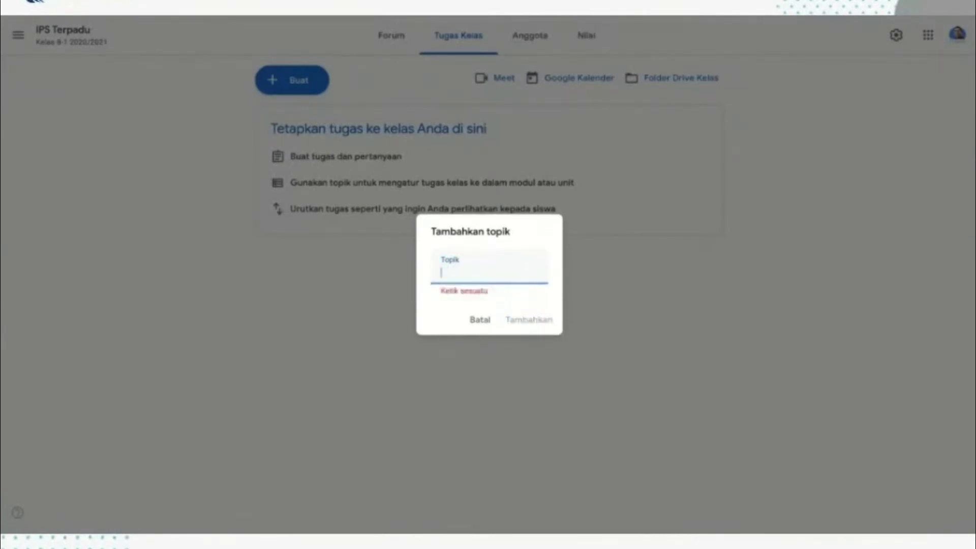
# Step: Name the topic "Kuliner & Wisata Nusantara" and add it to the classwork
pyautogui.write('Kuliner Nuas')
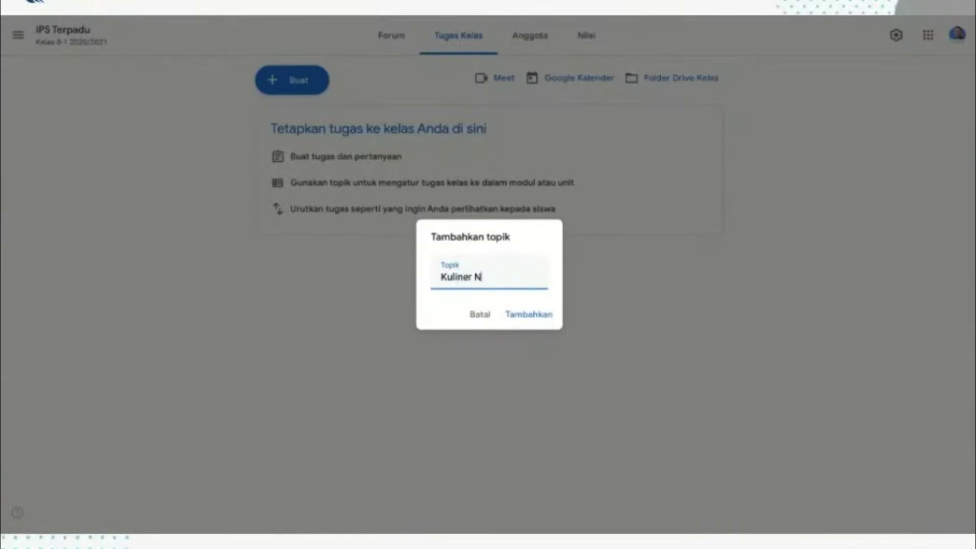
pyautogui.press('BackSpace')
pyautogui.press('BackSpace')
pyautogui.write('santara')
pyautogui.write('& Wisata Nusa')
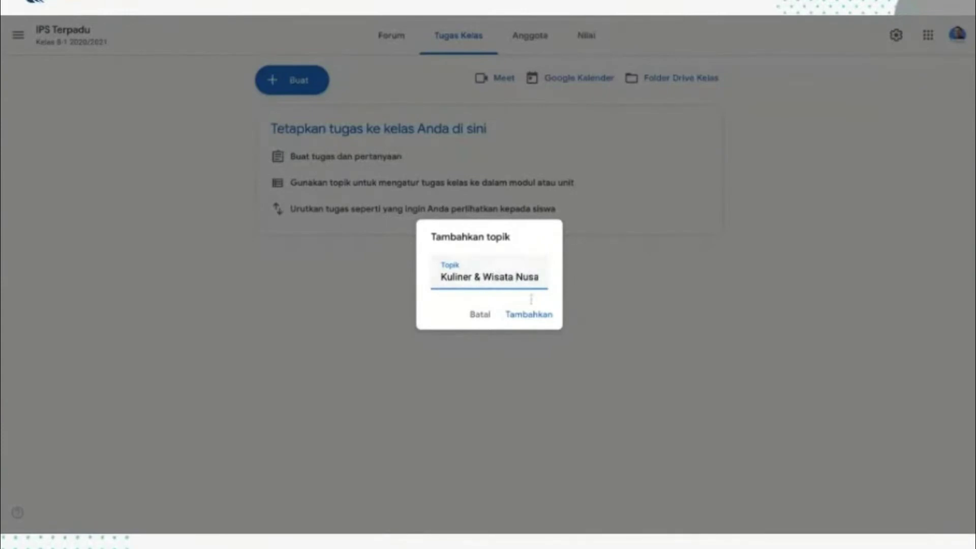
pyautogui.click(551, 321)
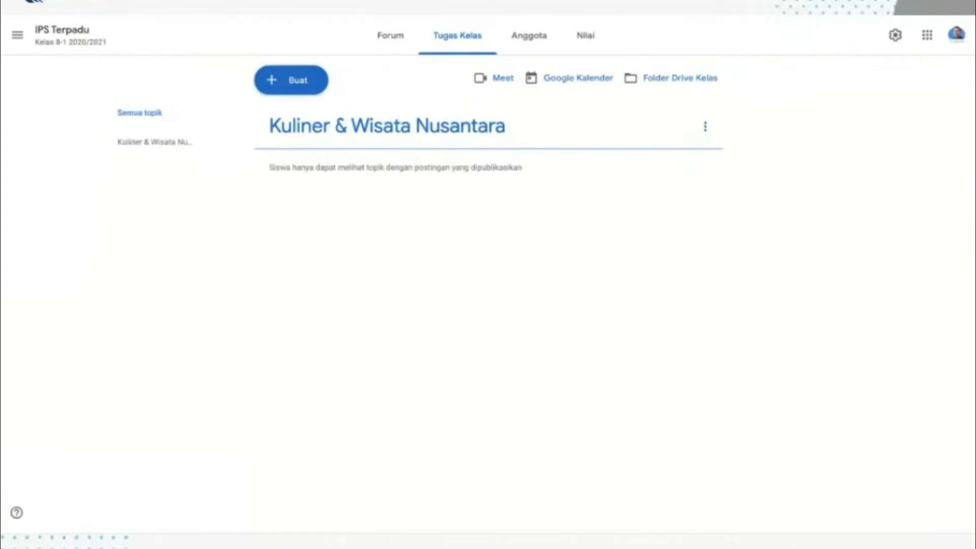
# Step: Create a new material (Materi) in the classwork and title it "Kuliner Nusantara"
pyautogui.click(312, 90)
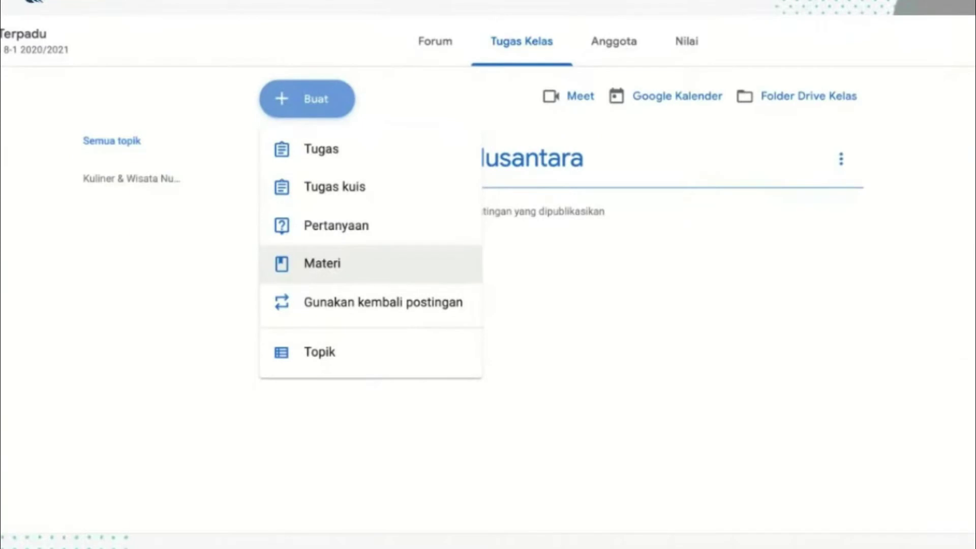
pyautogui.click(386, 264)
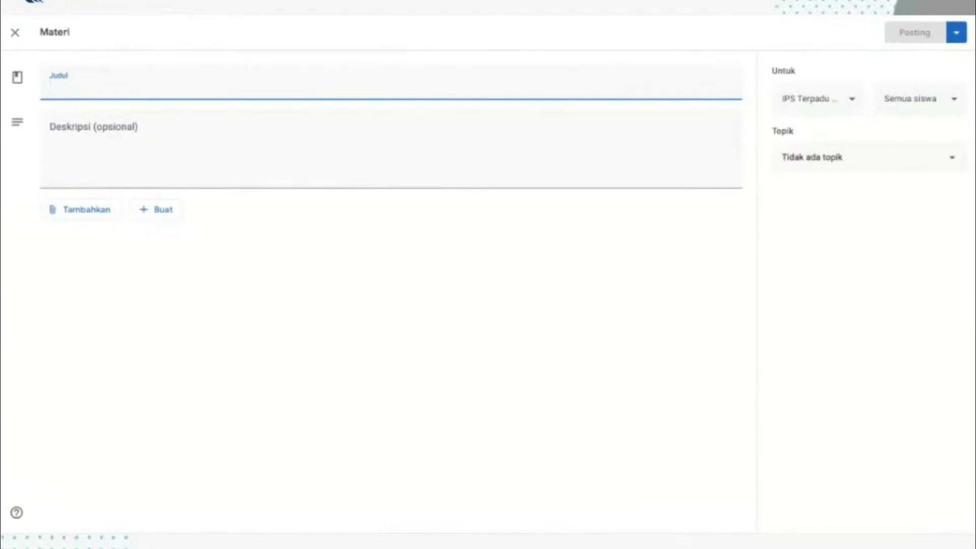
pyautogui.write('Kuli')
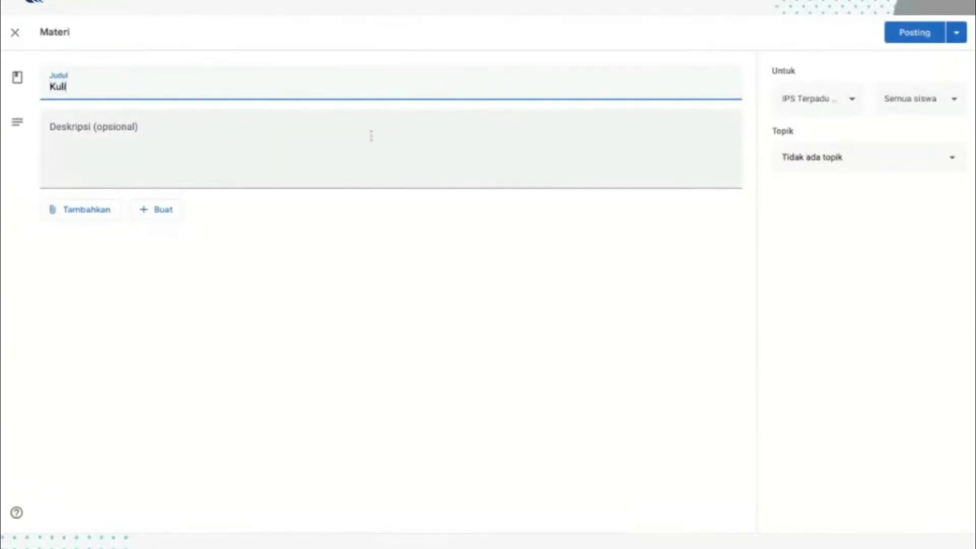
pyautogui.write('ner Nusantara')
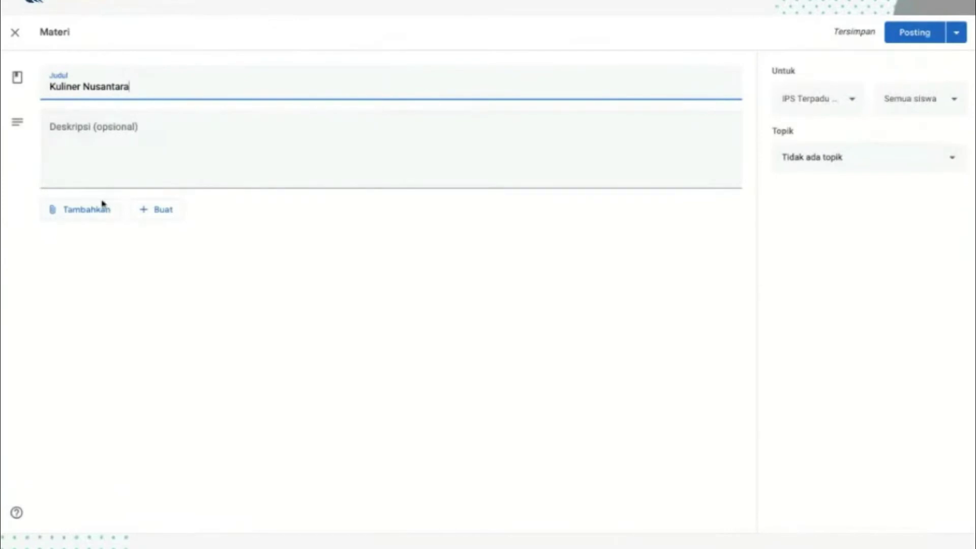
# Step: Search YouTube for "Kuliner Nusantara" and attach the video "RAGAM INDONESIA | SERBA PEDAS KHAS NUSANTARA (20/12/18)" to the material
pyautogui.click(98, 217)
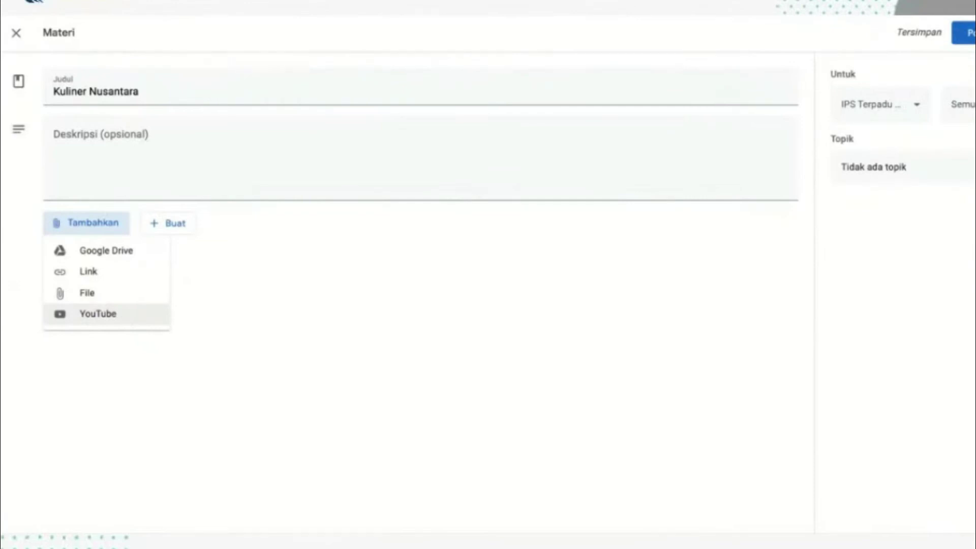
pyautogui.click(124, 314)
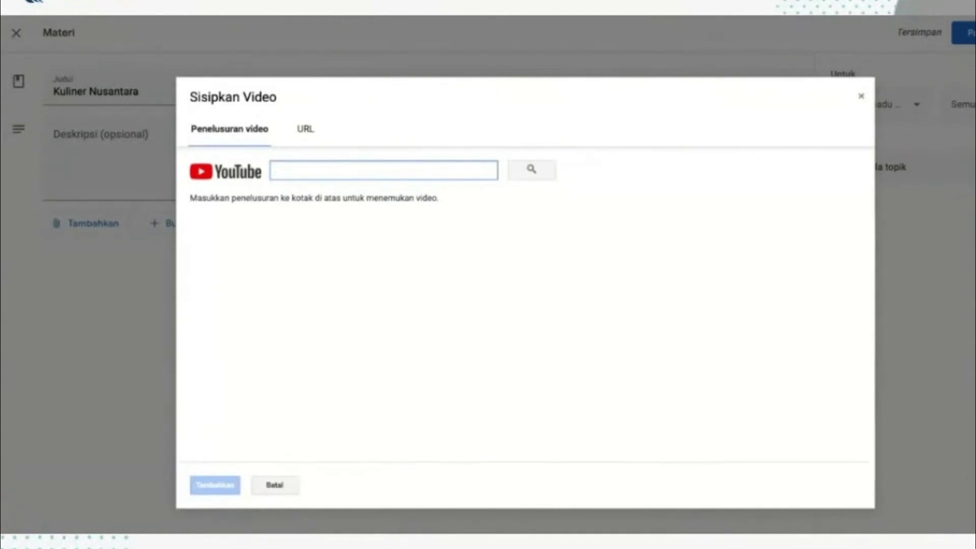
pyautogui.write('Kuliner Nusantara')
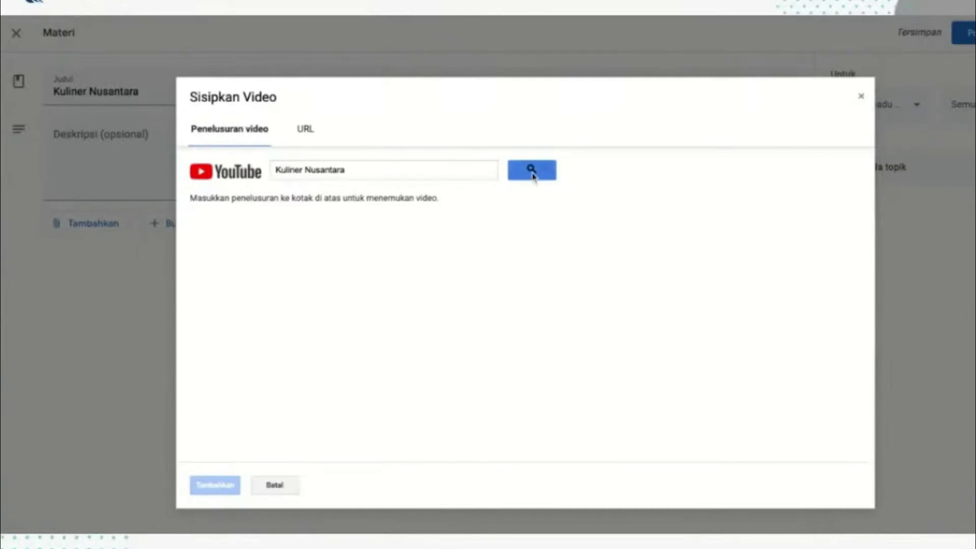
pyautogui.click(531, 171)
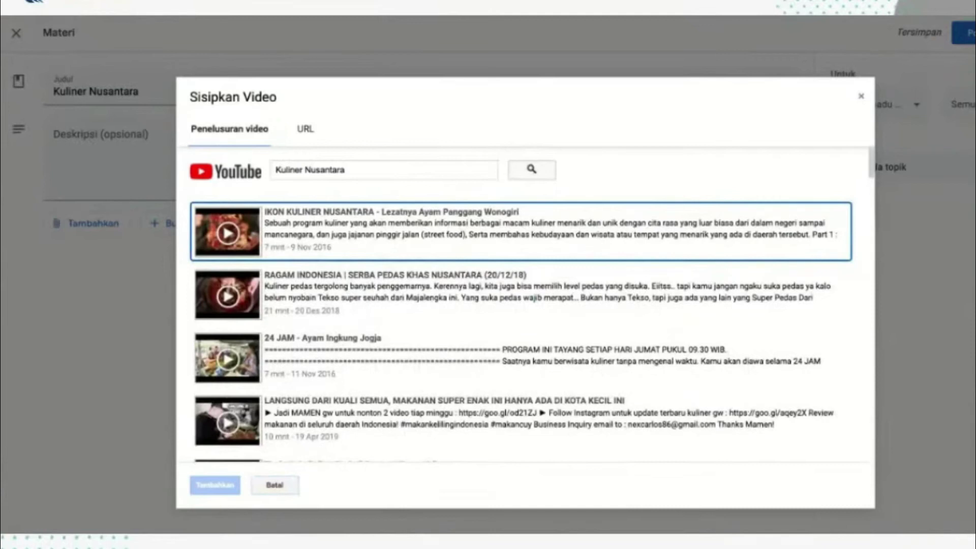
pyautogui.scroll(-1, 505, 306)
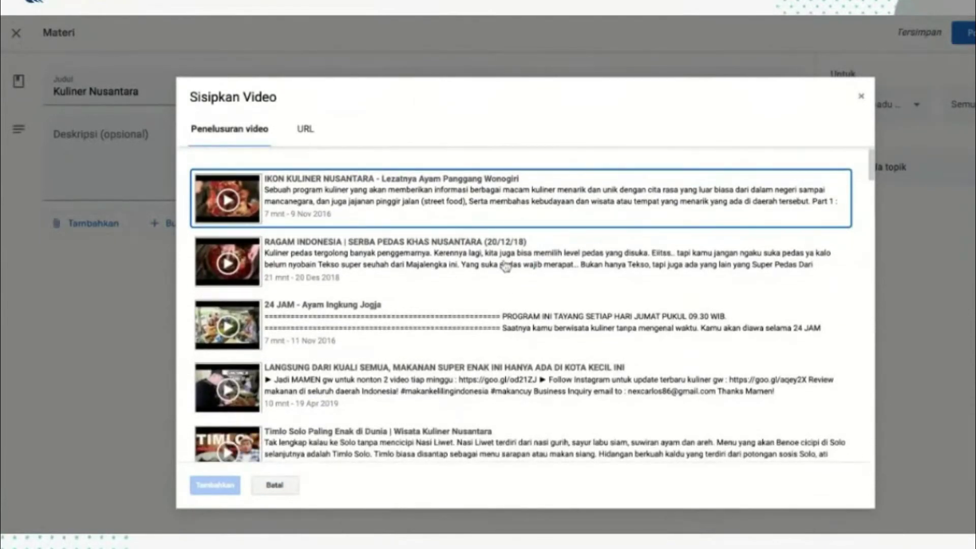
pyautogui.click(505, 267)
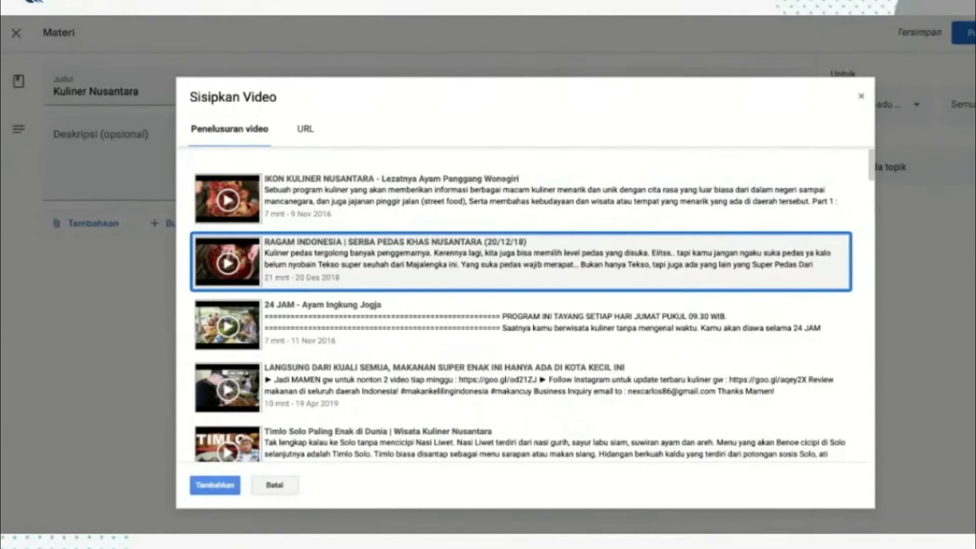
pyautogui.click(215, 485)
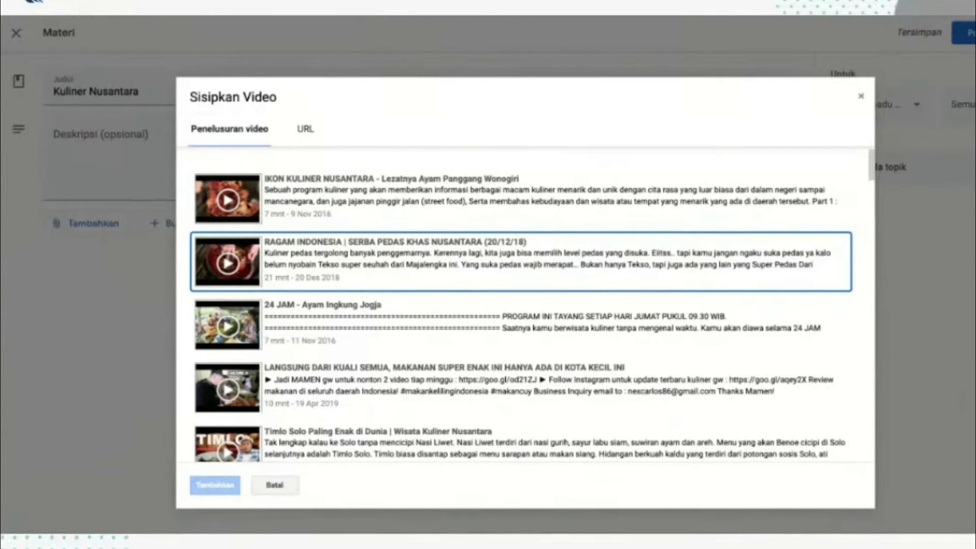
pyautogui.click(227, 264)
pyautogui.click(229, 264)
pyautogui.click(228, 264)
pyautogui.click(209, 486)
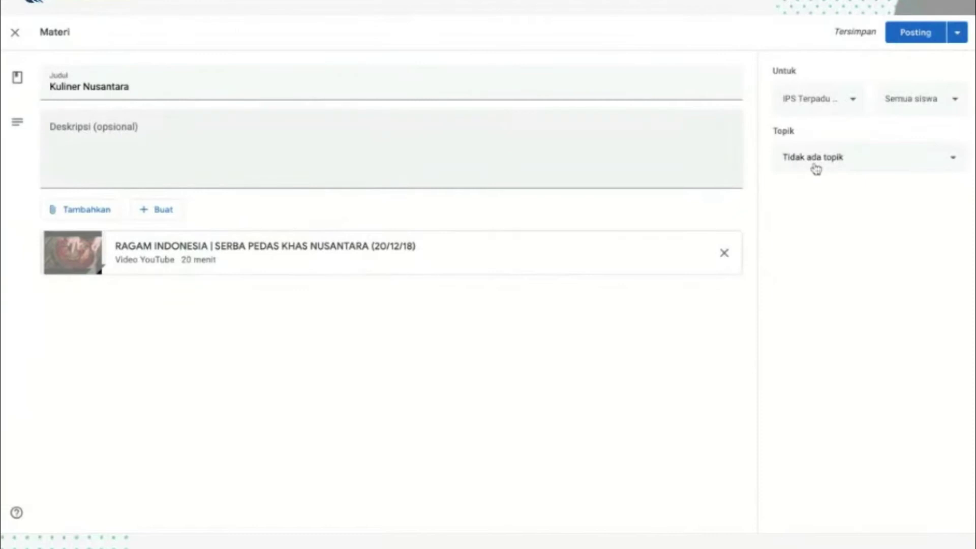
pyautogui.click(80, 209)
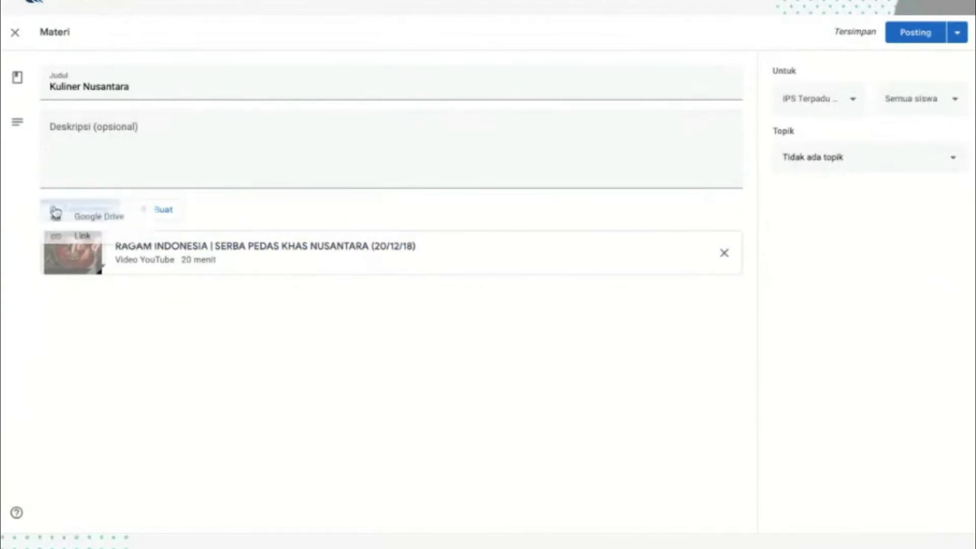
pyautogui.click(286, 178)
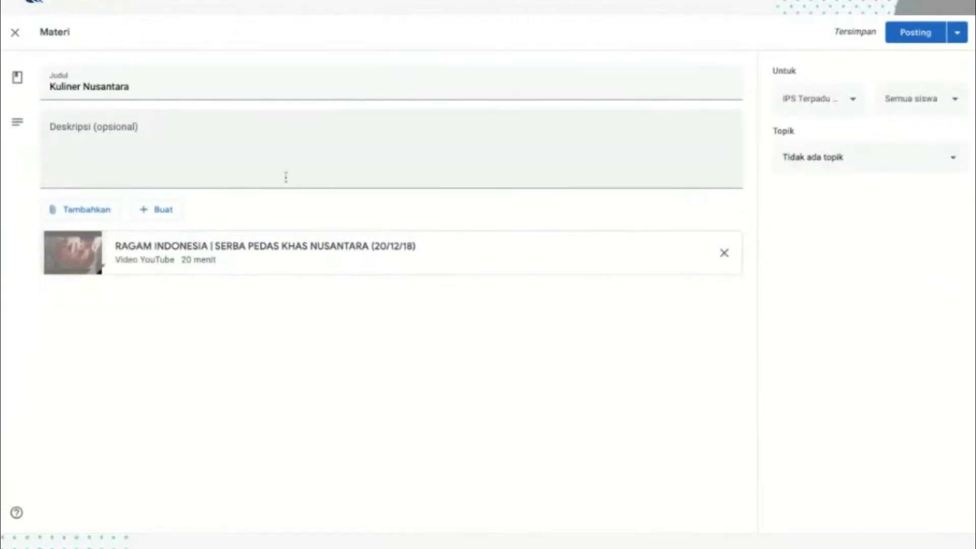
pyautogui.click(819, 170)
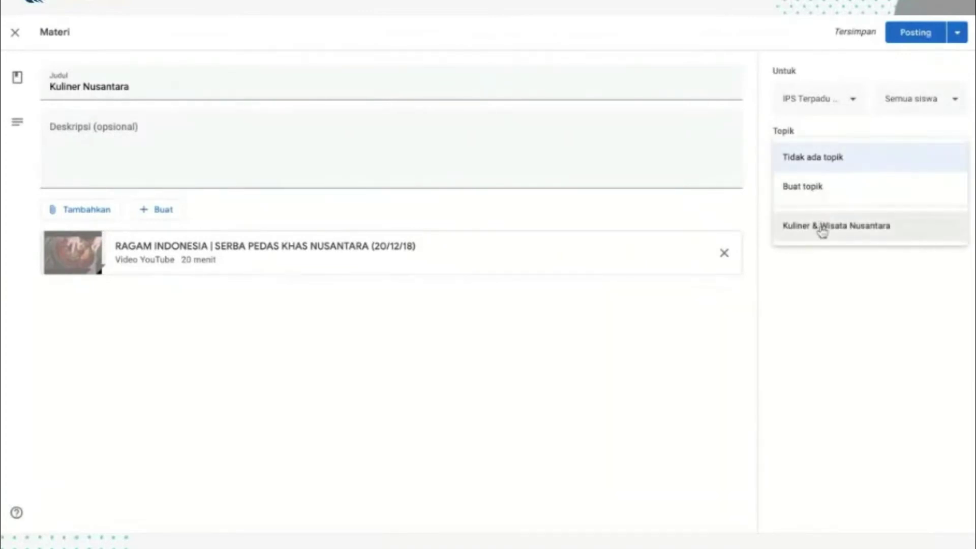
pyautogui.click(660, 180)
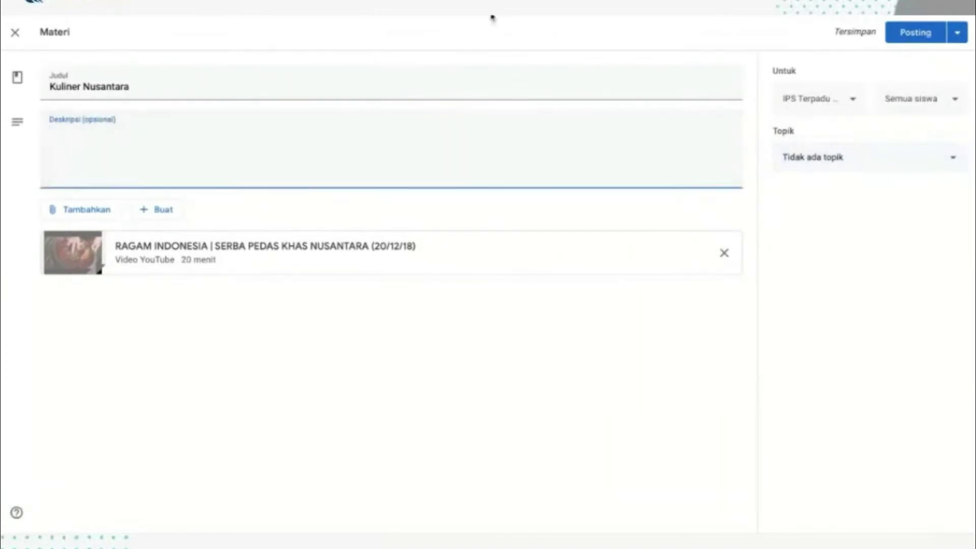
pyautogui.click(492, 18)
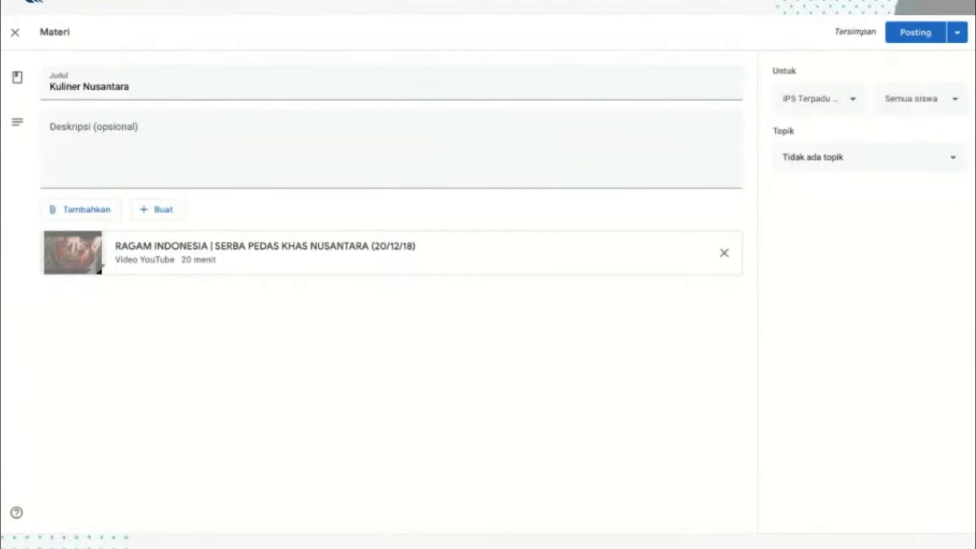
pyautogui.click(210, 183)
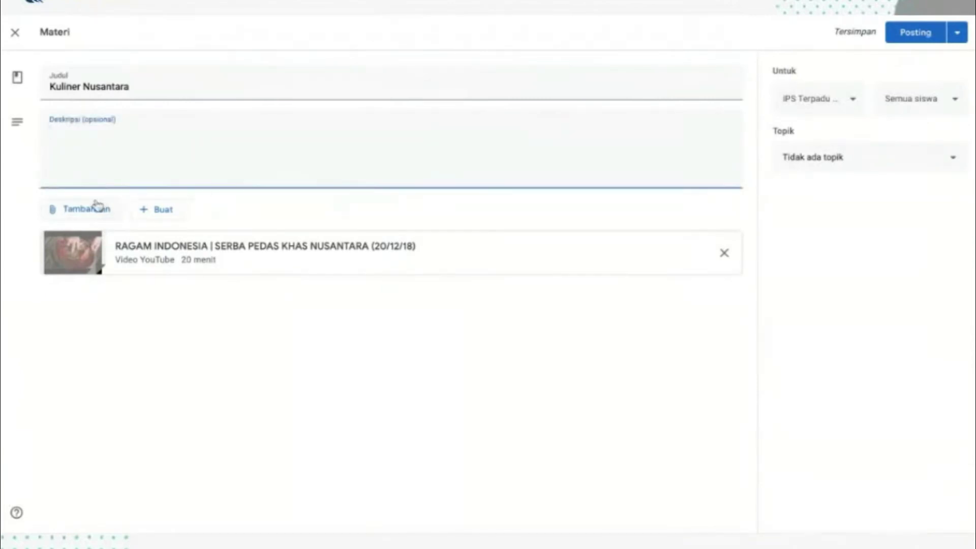
# Step: Search YouTube for "Wisata Nusantara" and attach the video "Top 10 Objek Wisata Indonesia Paling Populer di Dunia" to the material
pyautogui.click(97, 207)
pyautogui.click(105, 300)
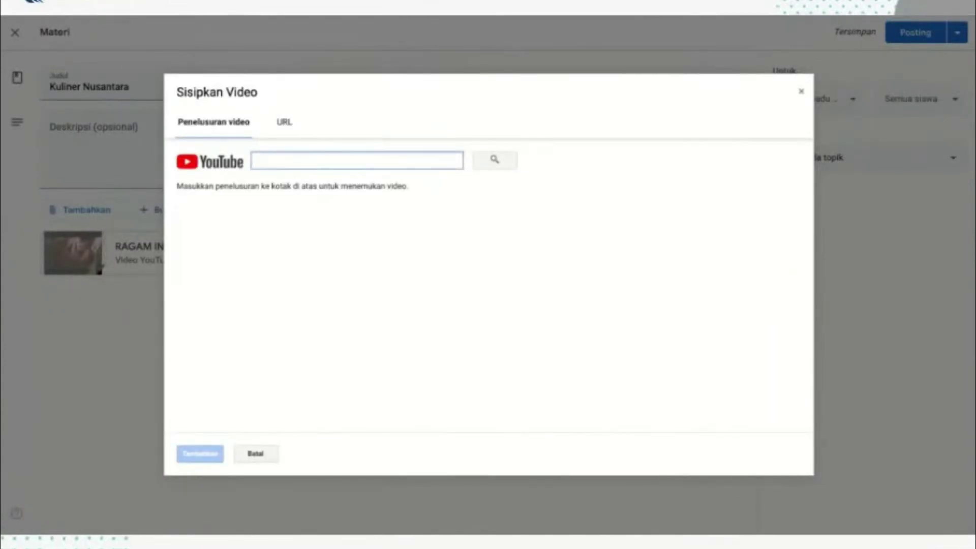
pyautogui.write('Wisata Nusantara')
pyautogui.press('Return')
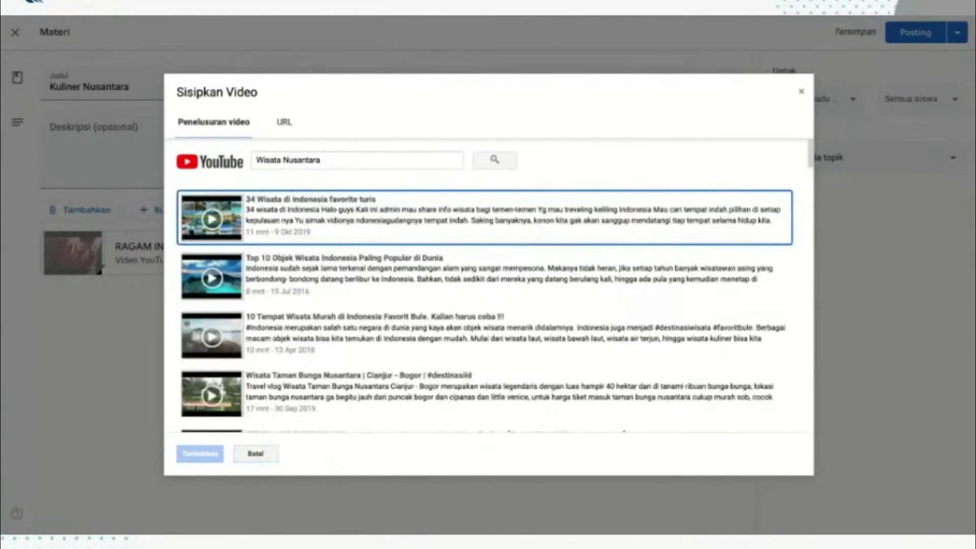
pyautogui.click(208, 281)
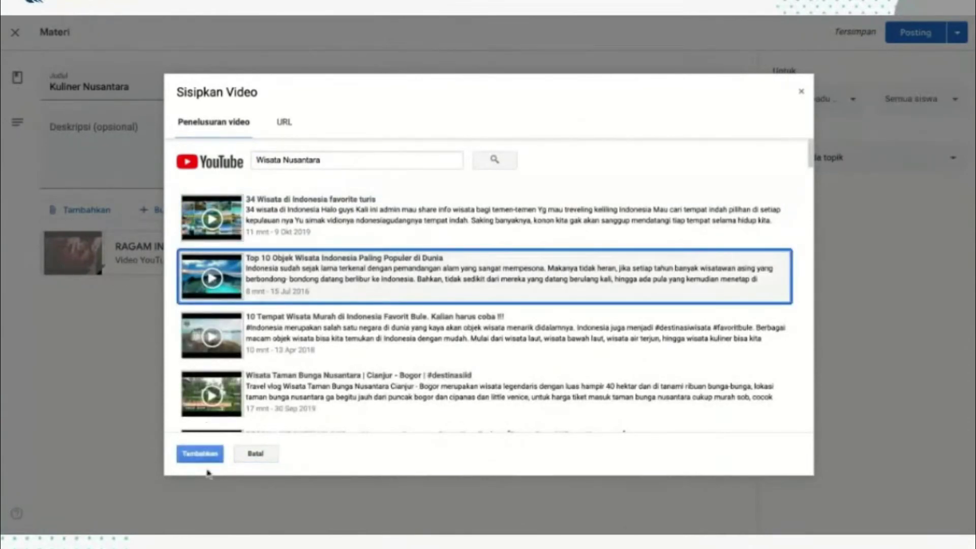
pyautogui.click(202, 455)
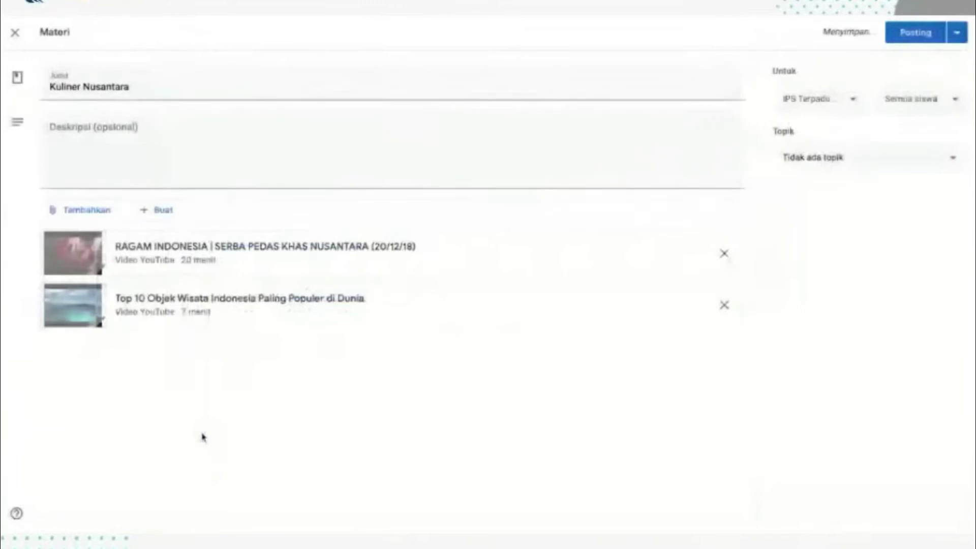
# Step: Retitle the material "Kuliner & Wisata Nusantara" and assign it to the topic Kuliner & Wisata Nusantara
pyautogui.click(84, 79)
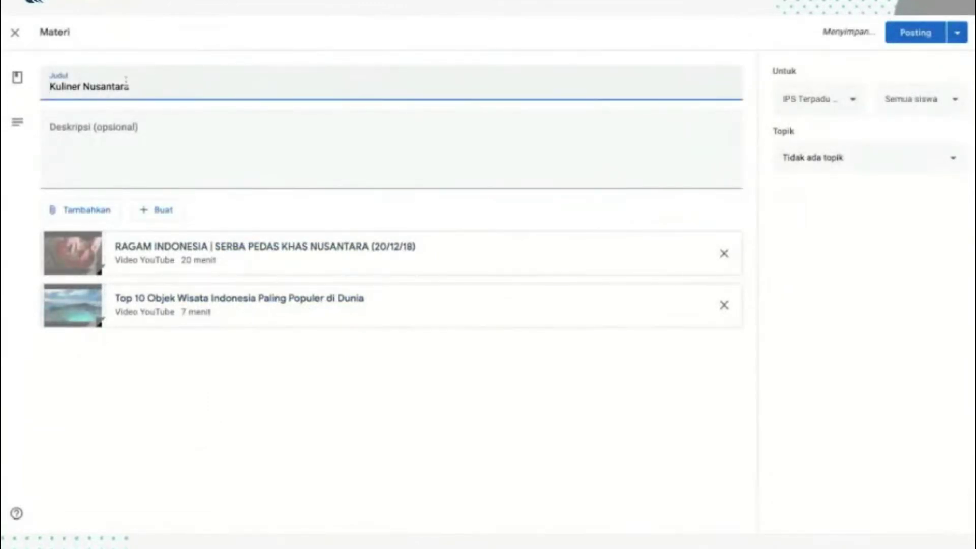
pyautogui.write('& Wisata')
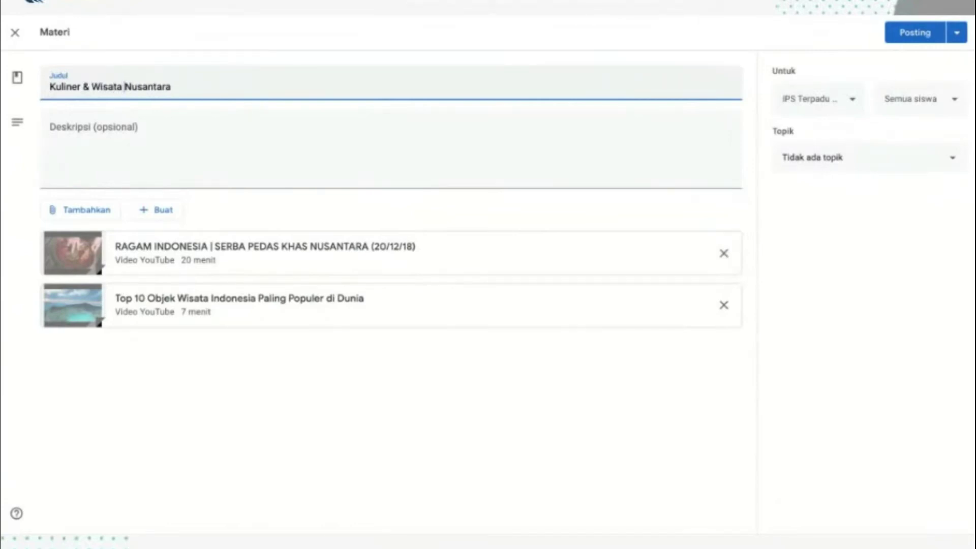
pyautogui.click(832, 163)
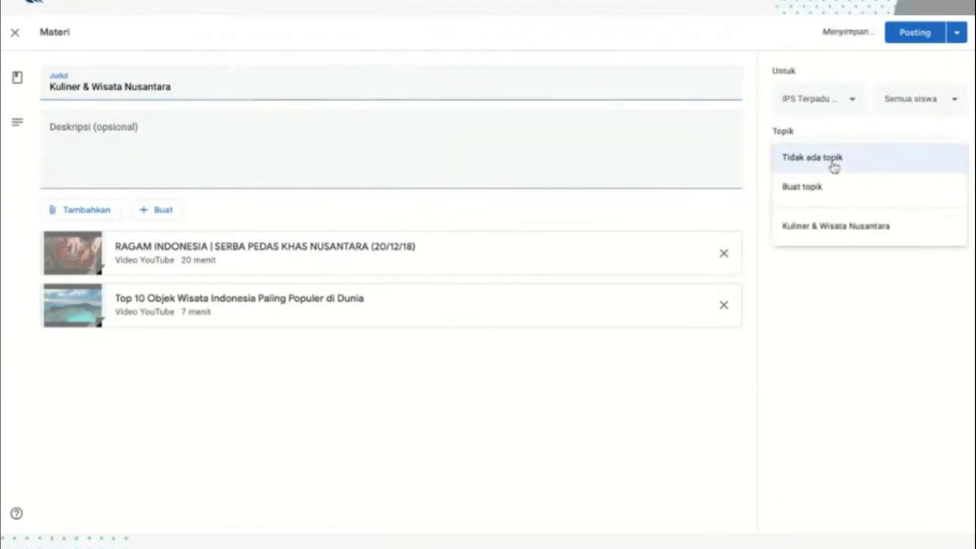
pyautogui.click(835, 227)
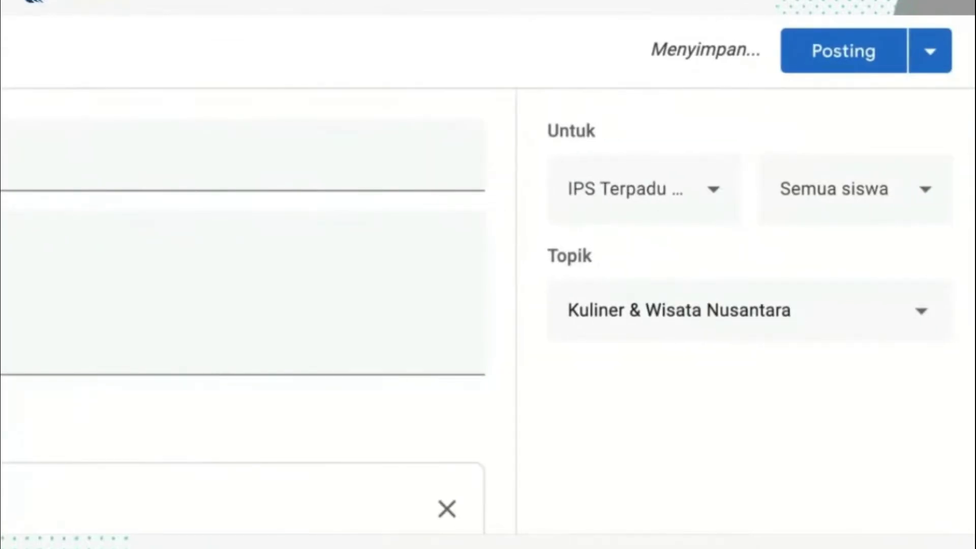
# Step: Try out scheduling the material's posting for 4 Jan 2021, and cancel without applying the schedule
pyautogui.click(930, 50)
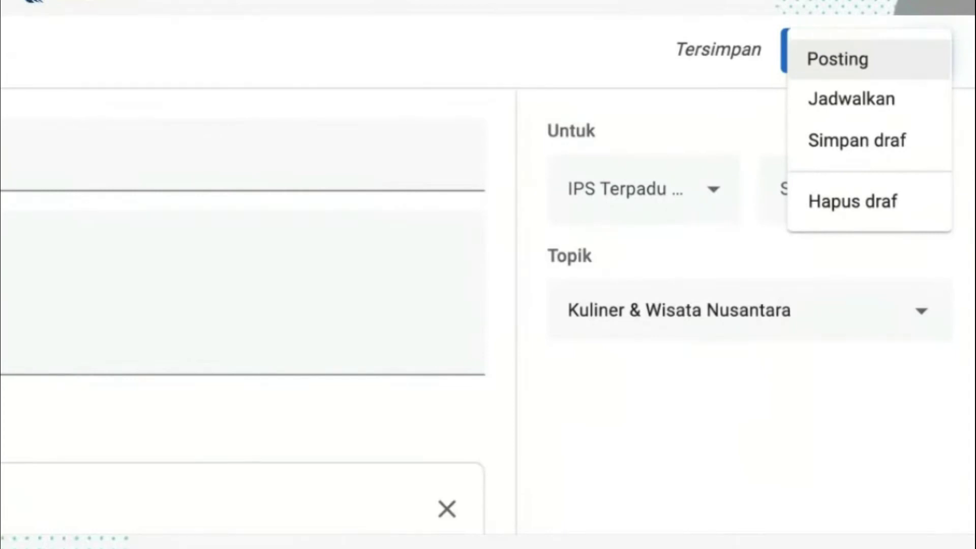
pyautogui.click(898, 111)
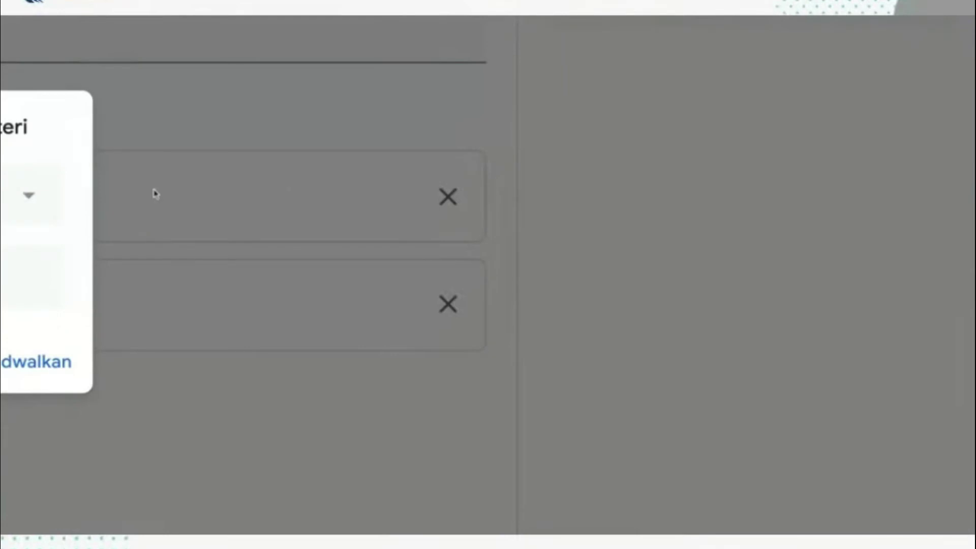
pyautogui.click(392, 215)
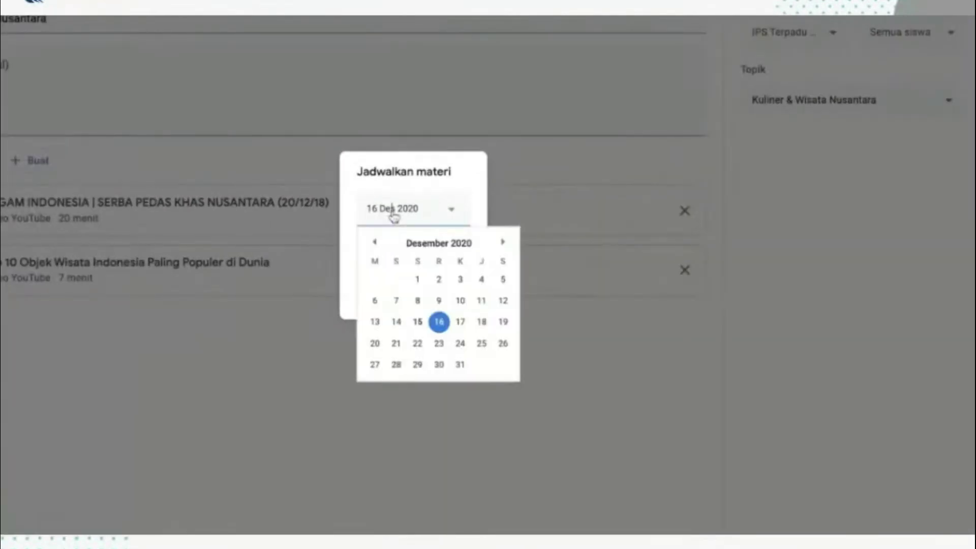
pyautogui.click(502, 244)
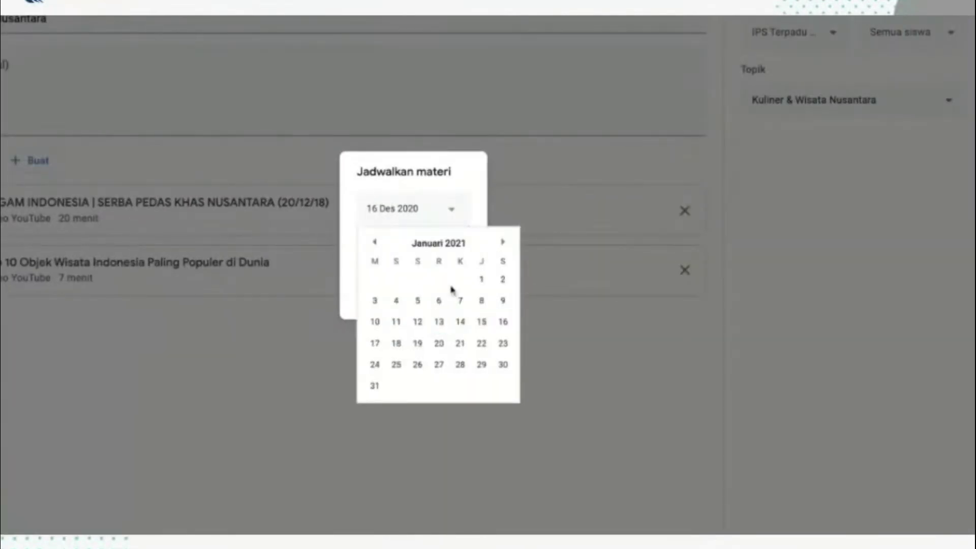
pyautogui.click(396, 301)
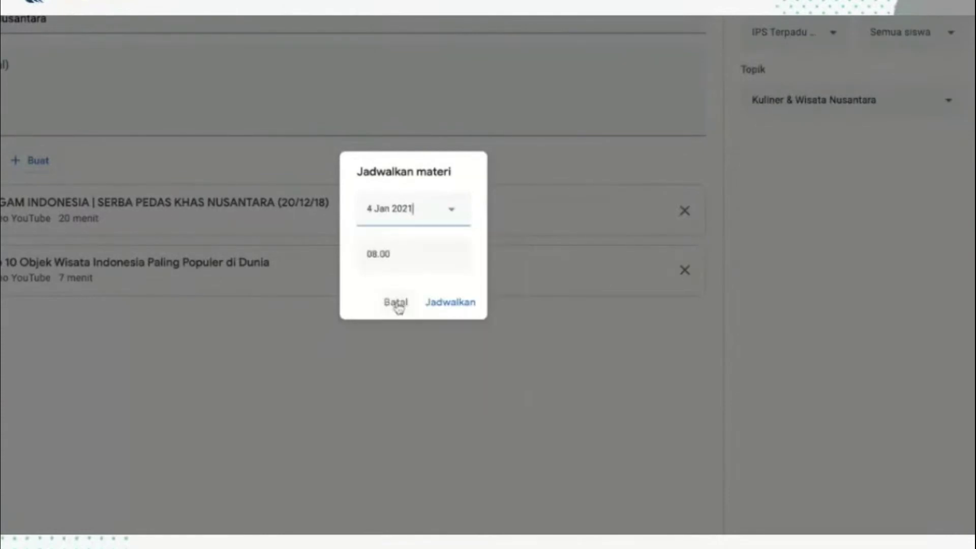
pyautogui.click(403, 258)
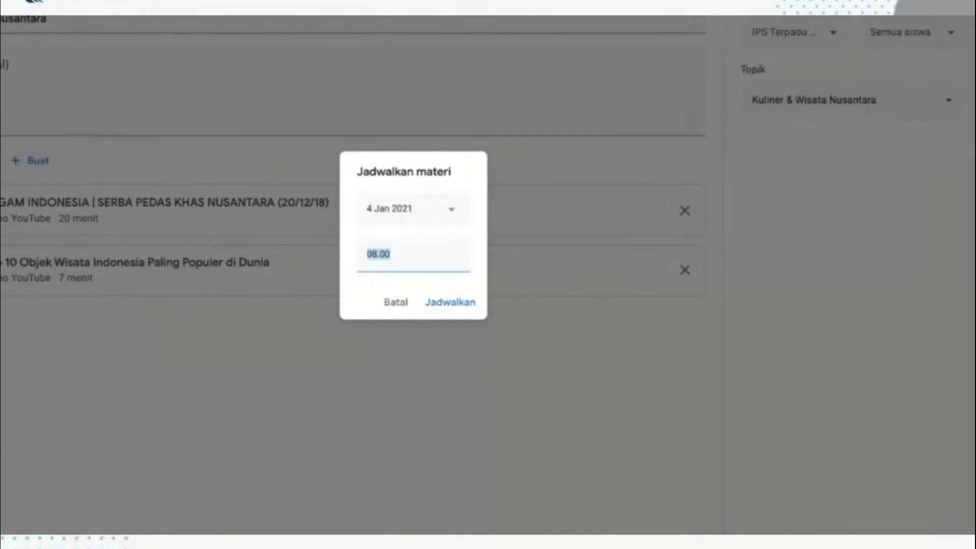
pyautogui.click(425, 213)
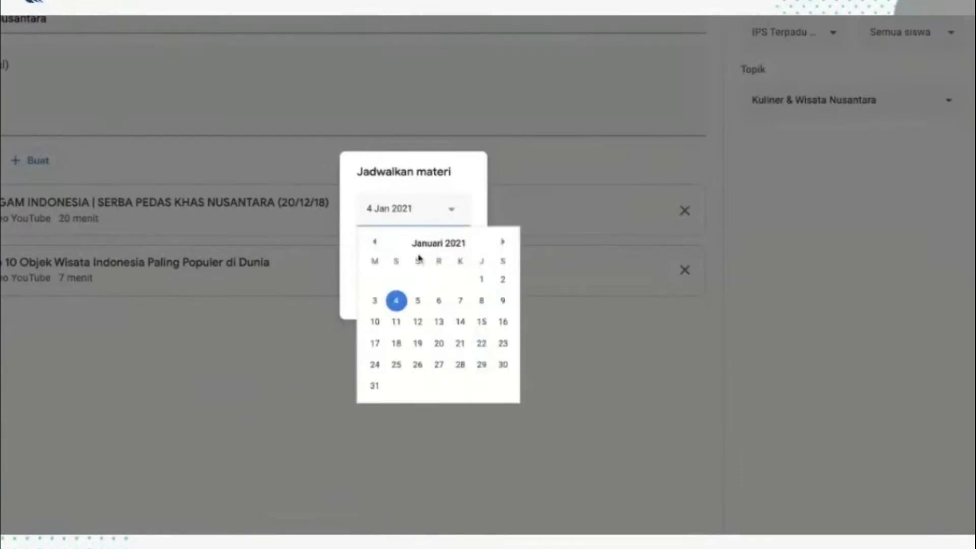
pyautogui.click(397, 305)
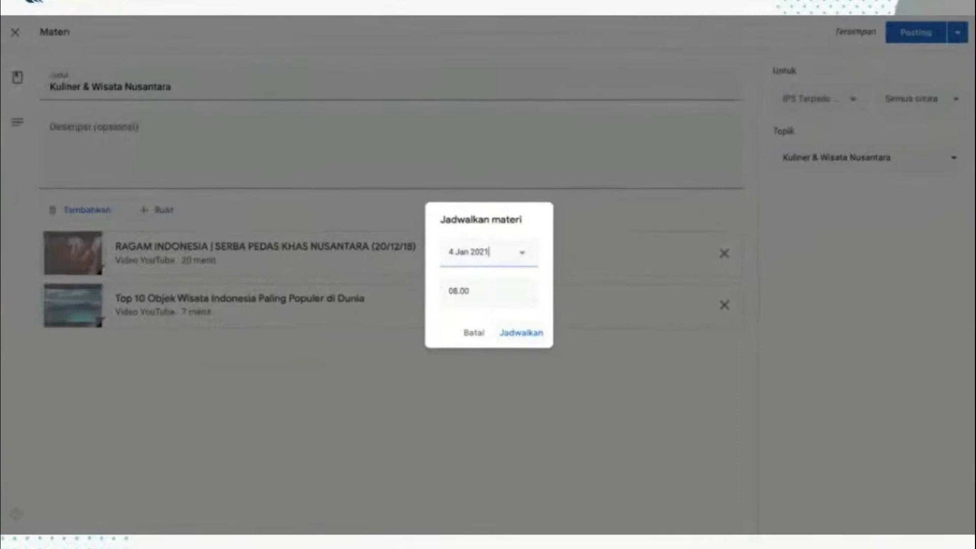
pyautogui.click(464, 335)
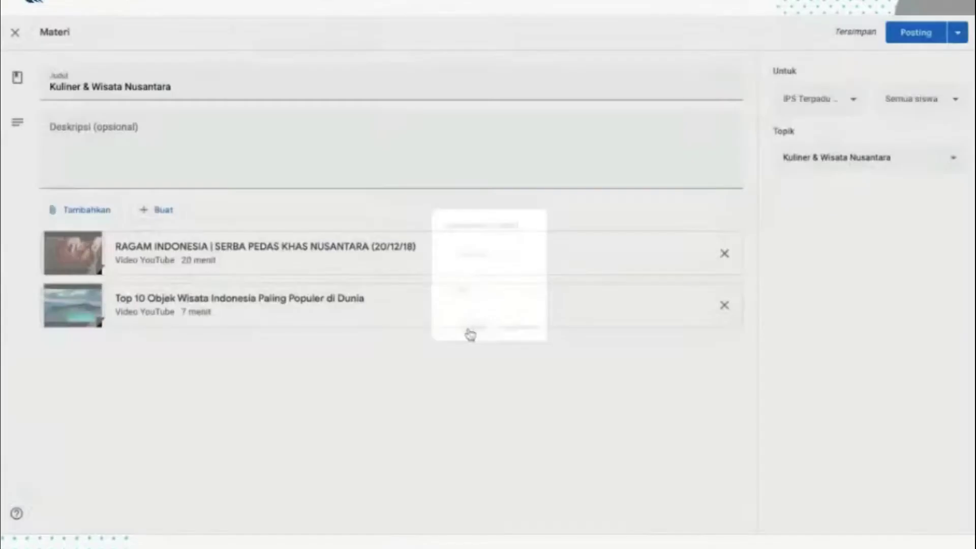
pyautogui.click(958, 34)
pyautogui.click(844, 71)
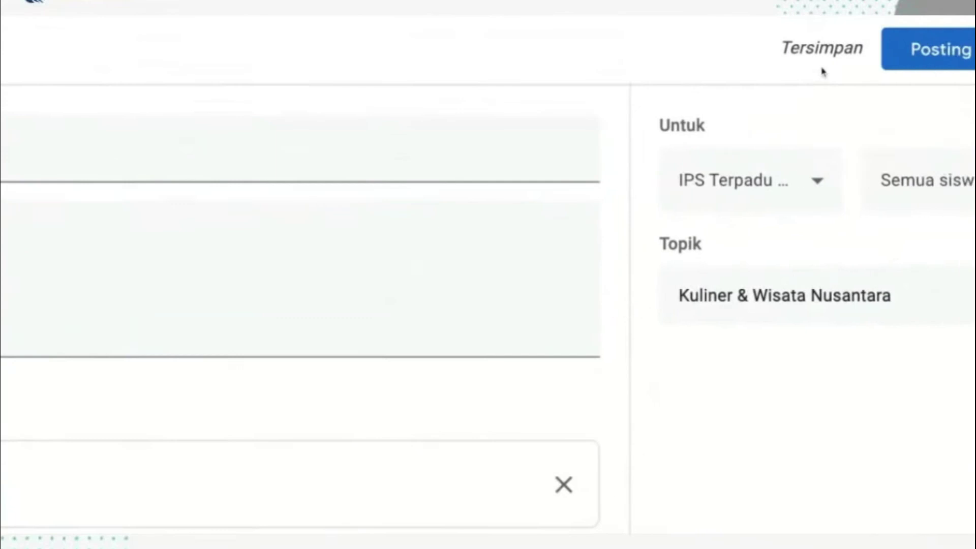
pyautogui.click(947, 52)
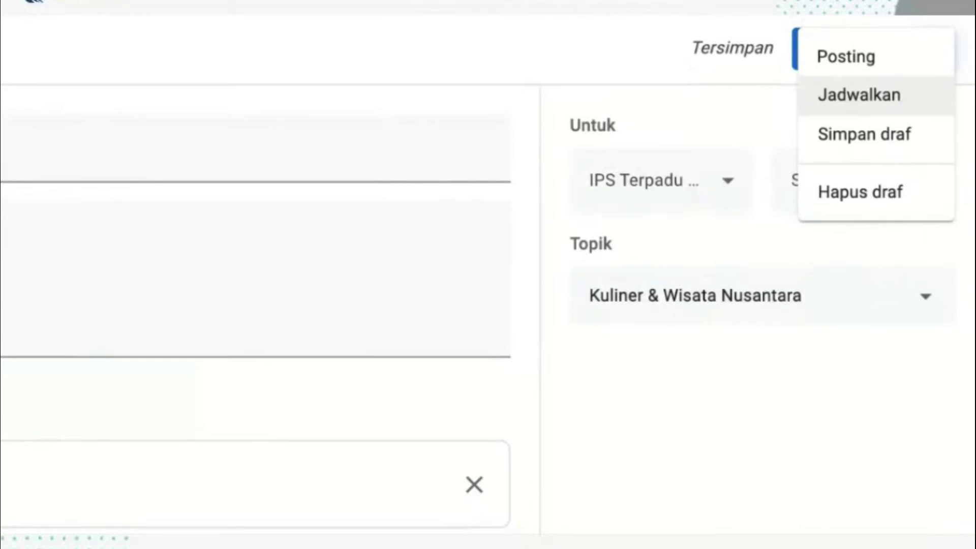
pyautogui.click(766, 87)
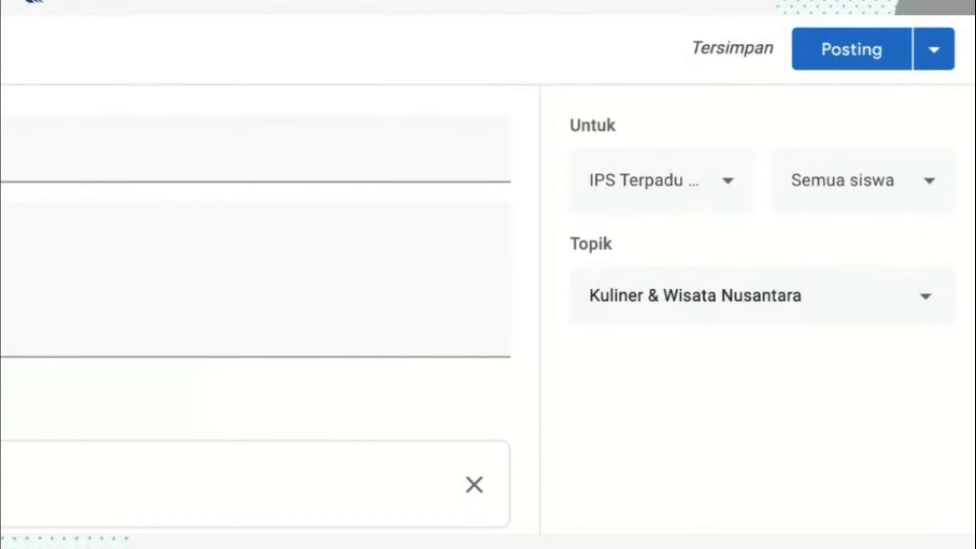
# Step: Restrict the material's recipients to only the second student in the student list
pyautogui.click(811, 183)
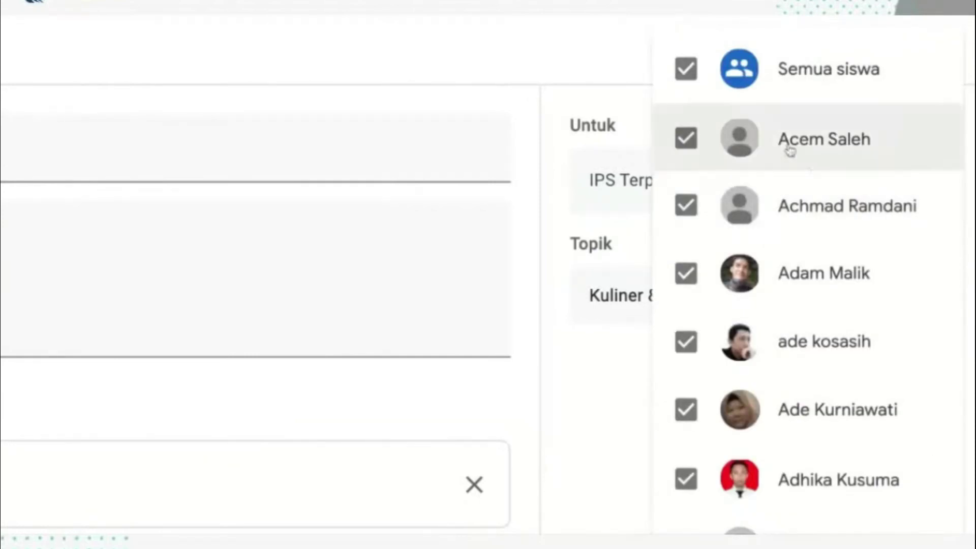
pyautogui.click(721, 75)
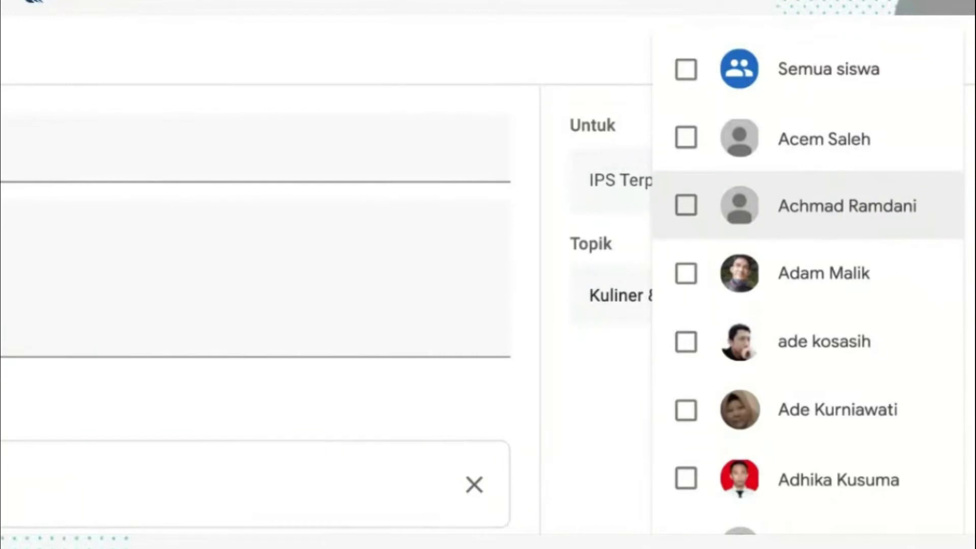
pyautogui.click(685, 205)
pyautogui.click(631, 101)
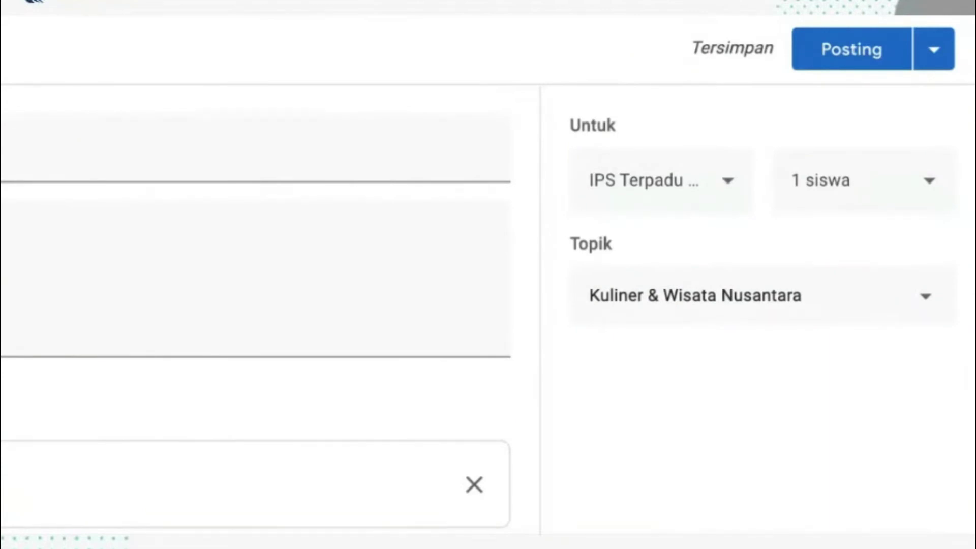
# Step: Deselect the single chosen student and assign the material to all students (Semua siswa)
pyautogui.click(790, 178)
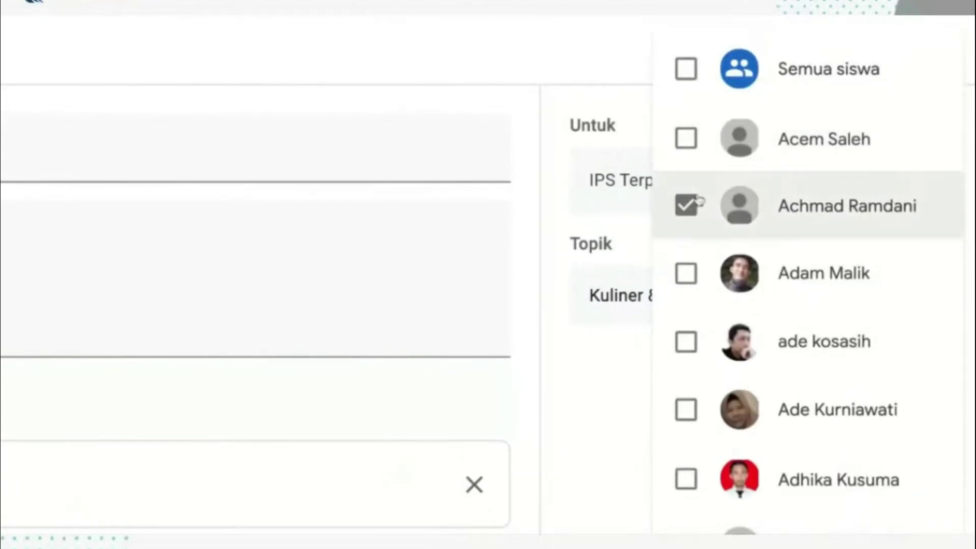
pyautogui.click(687, 205)
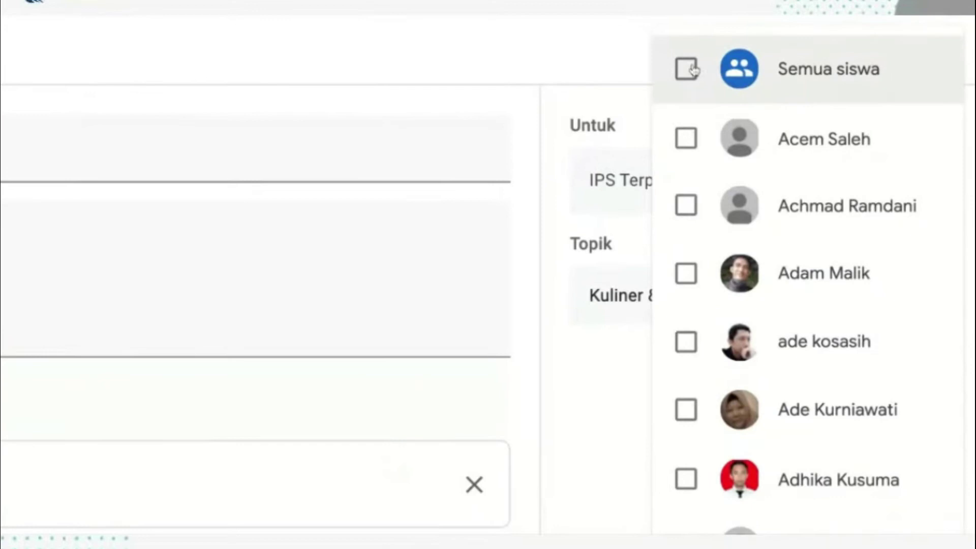
pyautogui.click(688, 69)
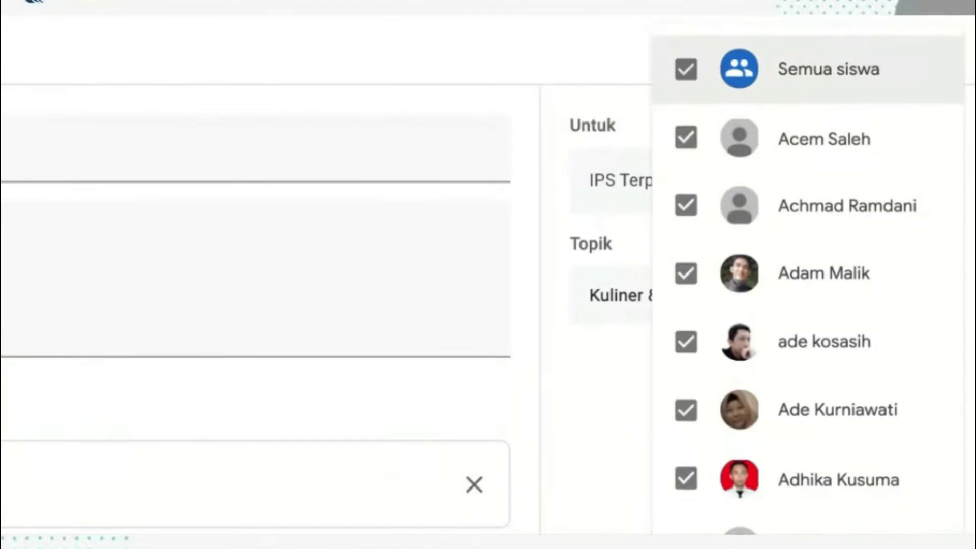
pyautogui.click(612, 72)
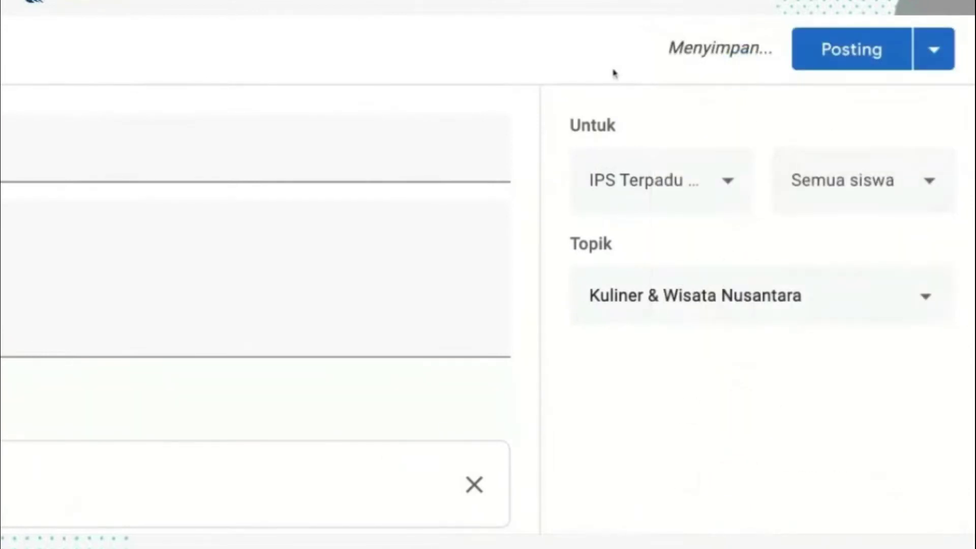
# Step: Share the material with five additional classes: Belajar di Mana S..., Matematika, TEMPLATE LAMA, BimTek TIK : G S... and GCE L1 Bootcamp
pyautogui.click(661, 169)
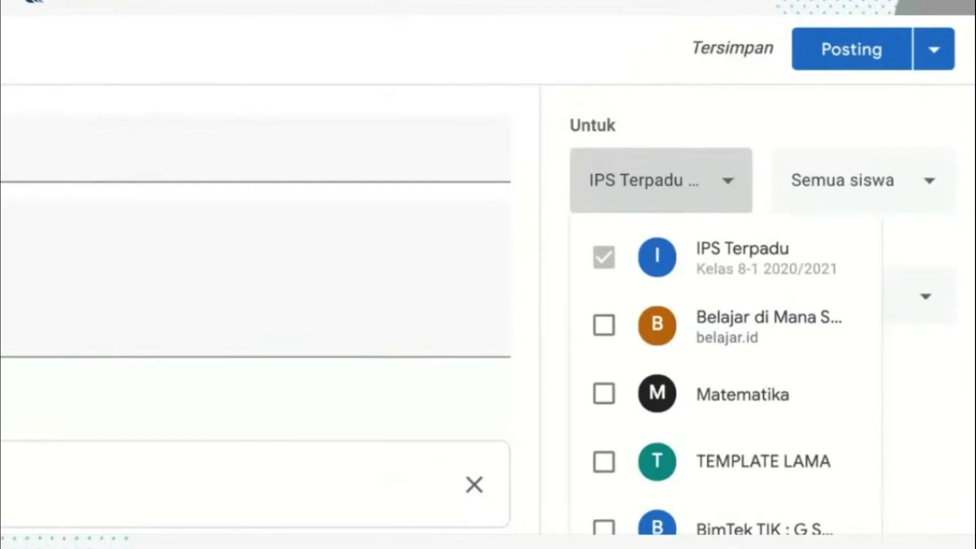
pyautogui.click(603, 327)
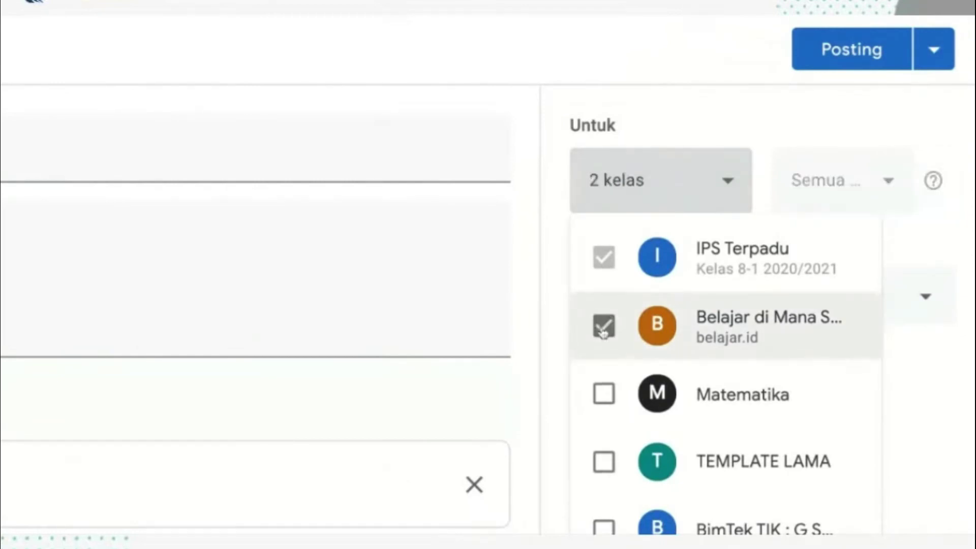
pyautogui.click(603, 395)
pyautogui.click(604, 462)
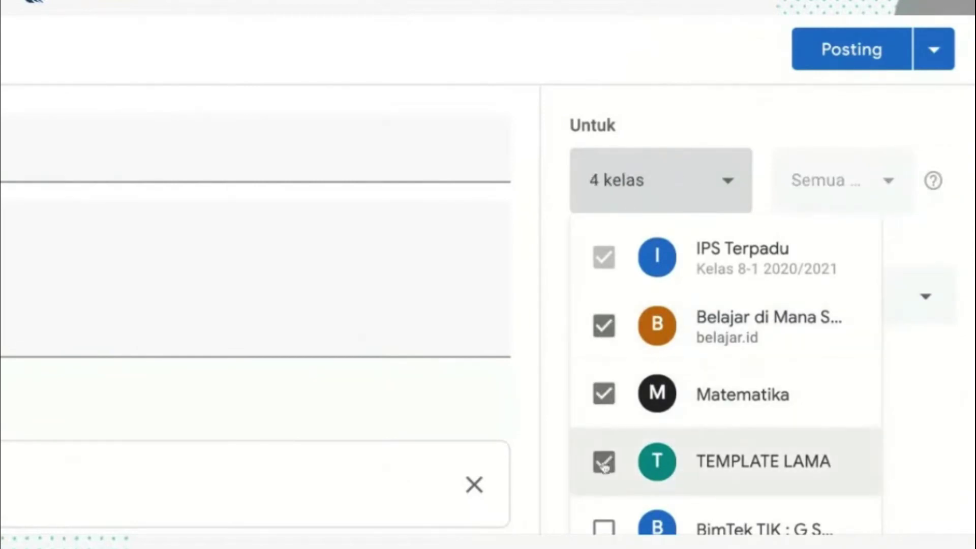
pyautogui.scroll(-2, 604, 465)
pyautogui.click(609, 429)
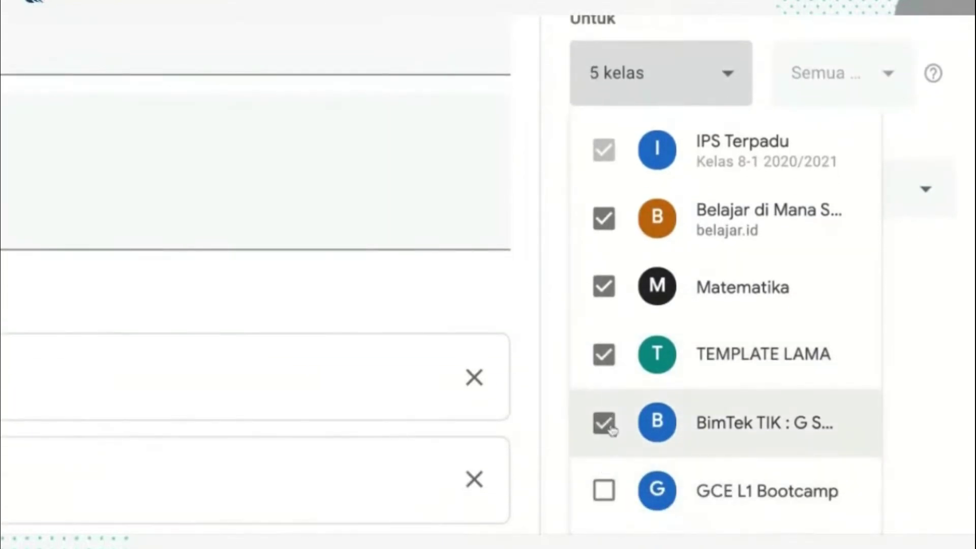
pyautogui.click(610, 486)
pyautogui.scroll(-1, 609, 484)
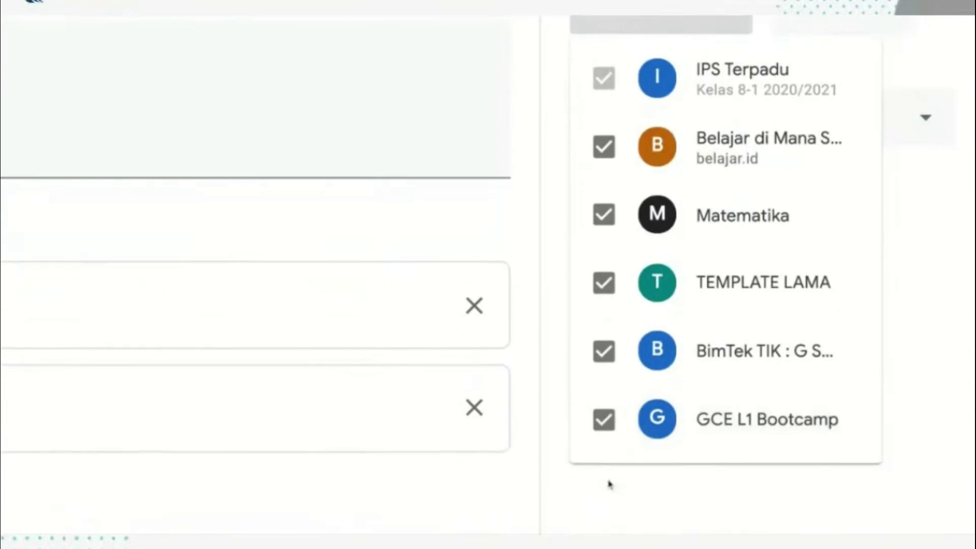
pyautogui.scroll(2, 617, 433)
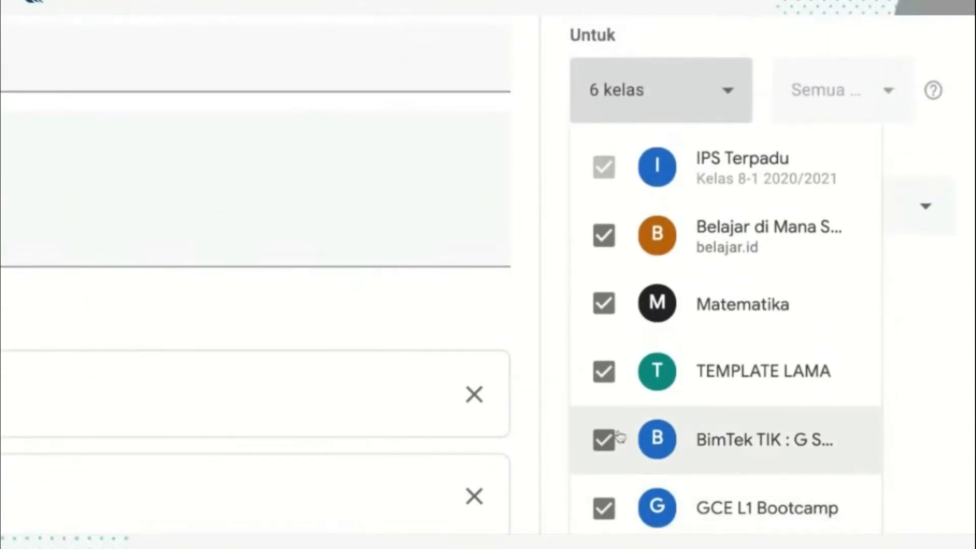
pyautogui.click(564, 174)
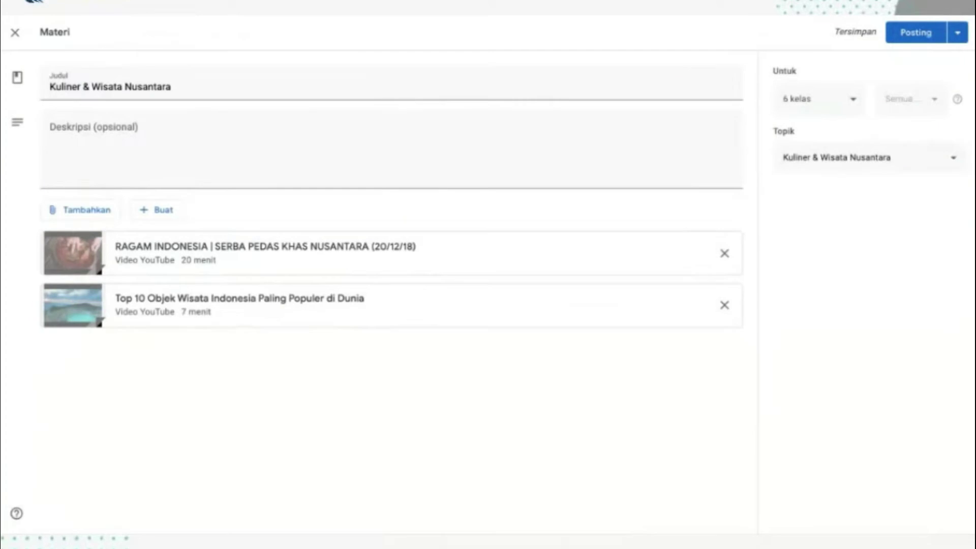
pyautogui.click(807, 111)
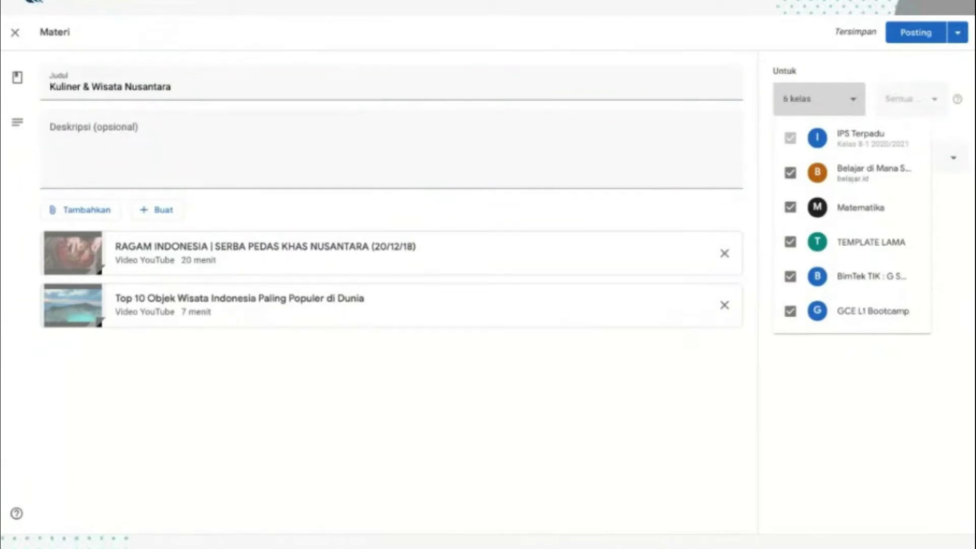
pyautogui.click(839, 71)
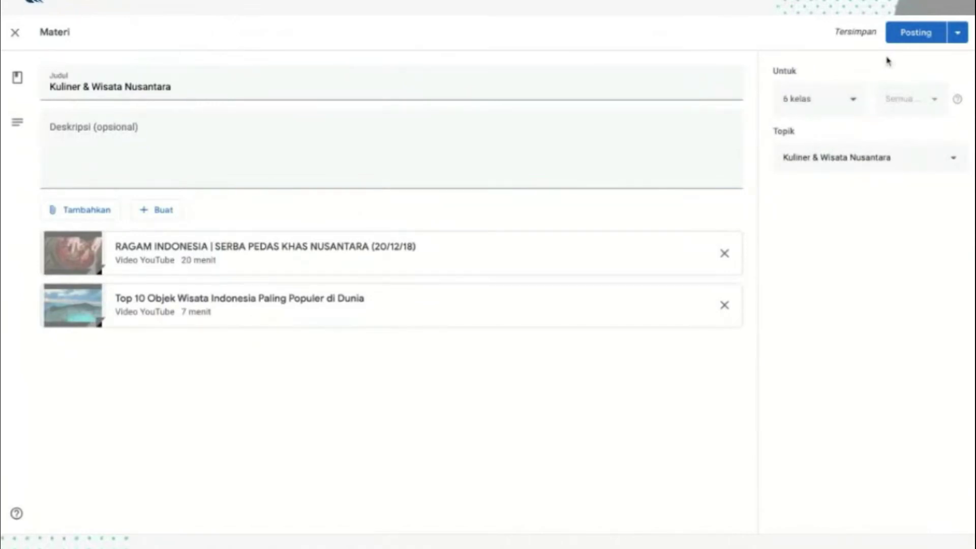
# Step: Remove the five additional classes from the material's recipients, keeping only IPS Terpadu
pyautogui.click(830, 101)
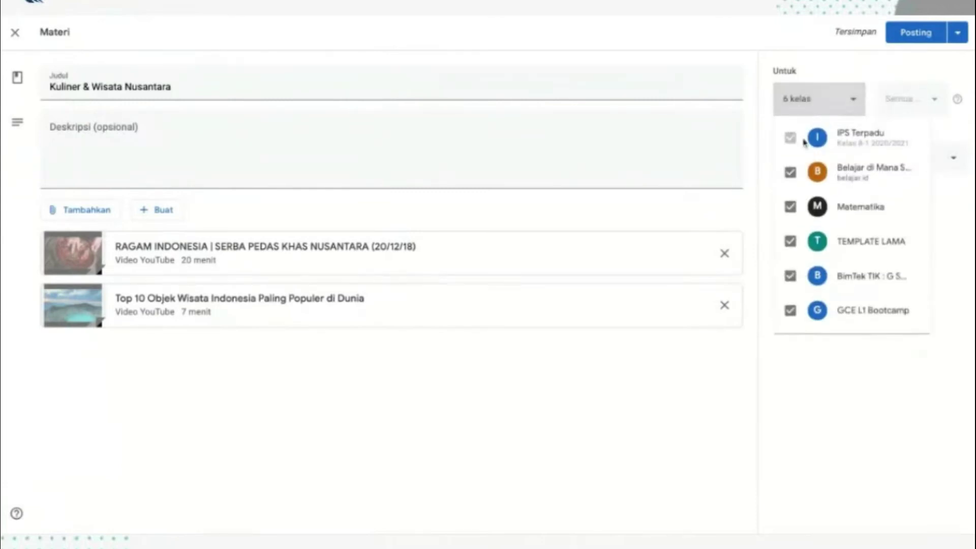
pyautogui.click(790, 172)
pyautogui.click(790, 206)
pyautogui.click(790, 241)
pyautogui.click(790, 276)
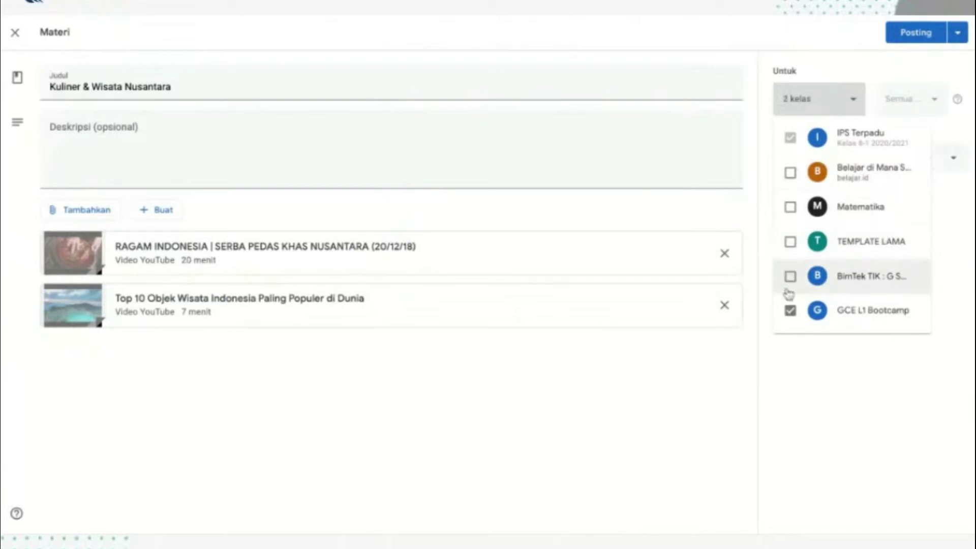
pyautogui.click(790, 310)
pyautogui.click(854, 66)
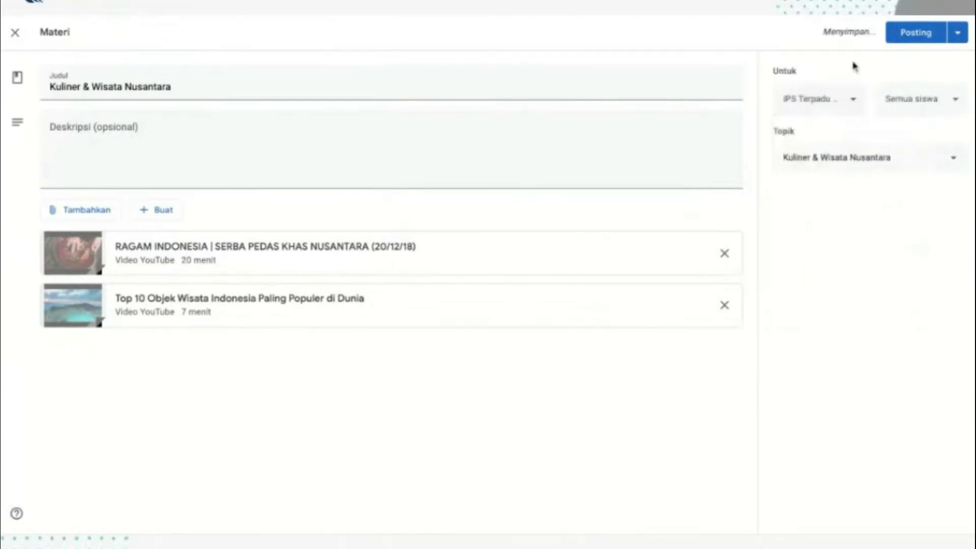
# Step: Post the Kuliner & Wisata Nusantara material to the class and open its full view from the classwork list
pyautogui.click(905, 40)
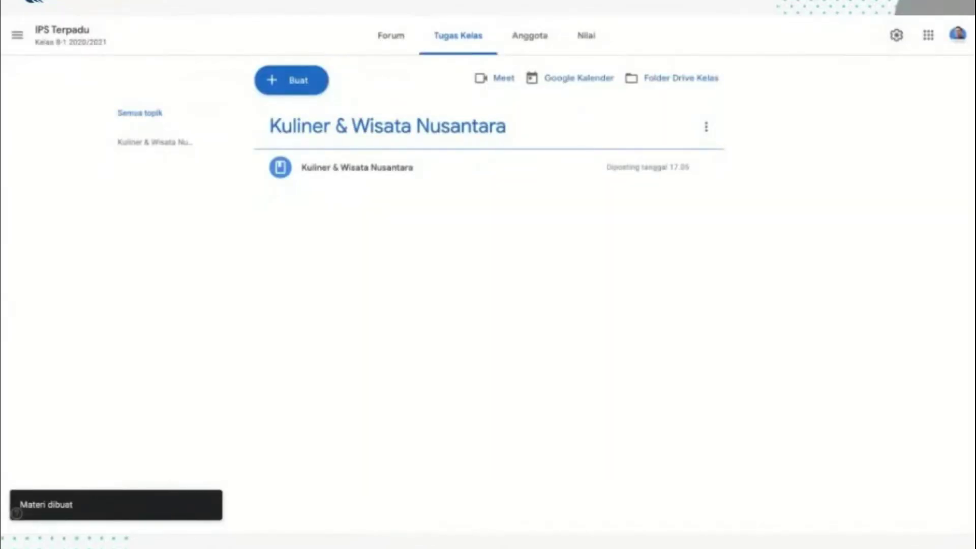
pyautogui.click(682, 165)
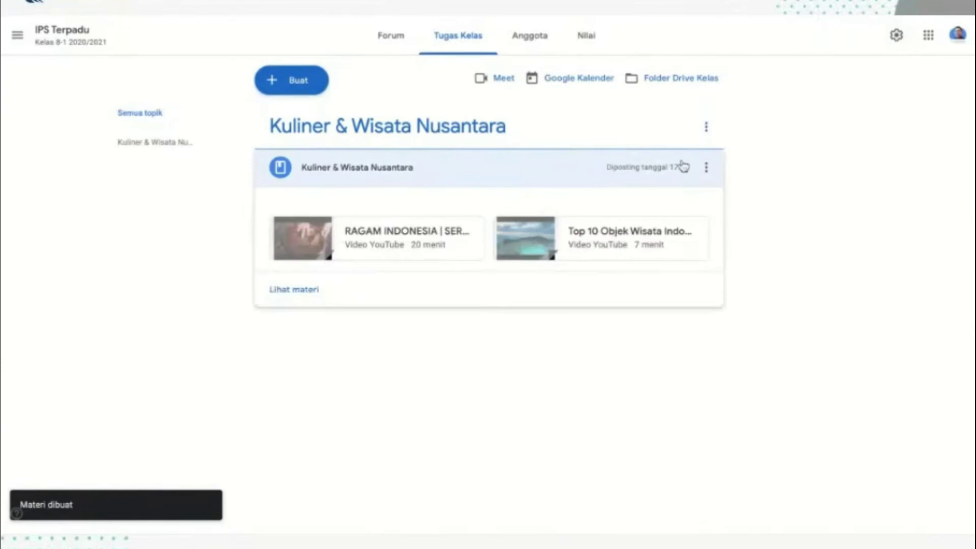
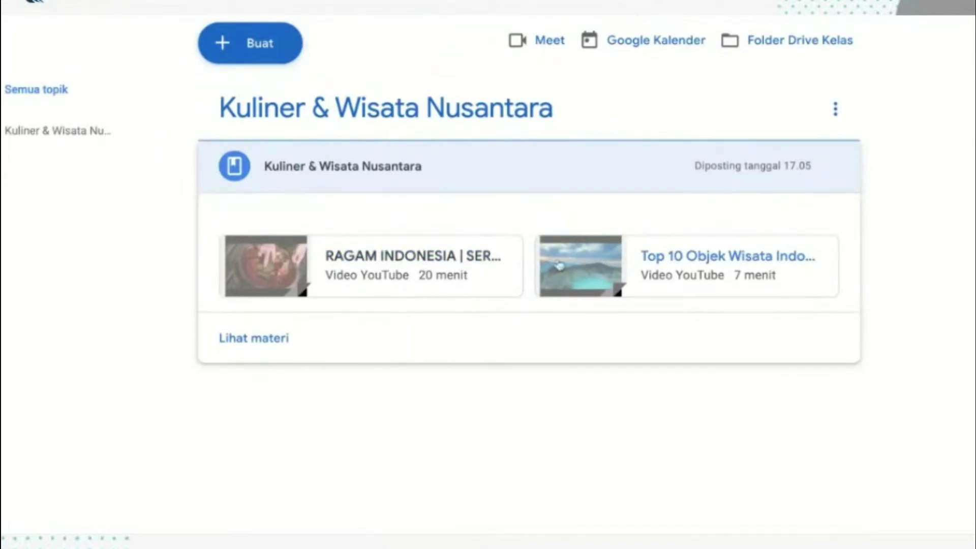
pyautogui.click(286, 341)
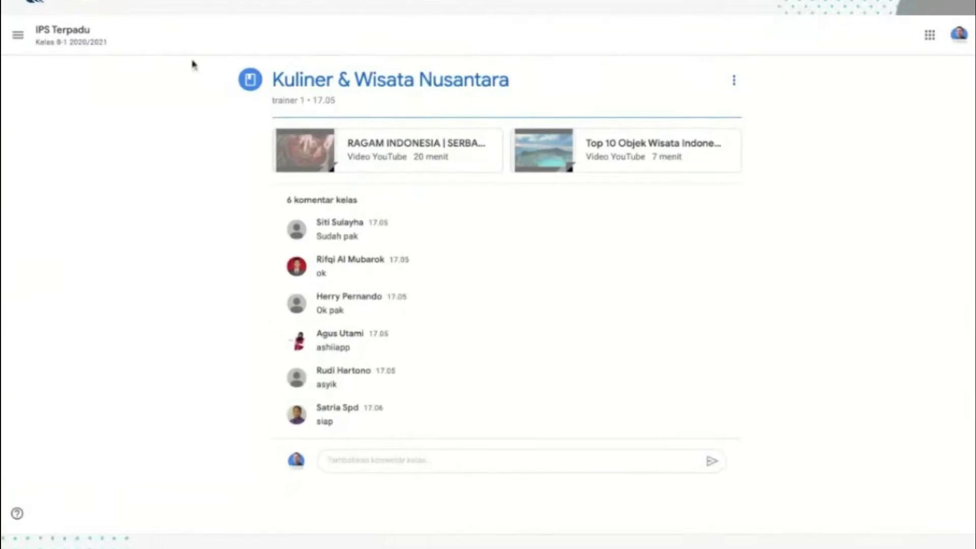
# Step: Return to the IPS Terpadu classwork and read the class comments on the Kuliner & Wisata Nusantara material
pyautogui.click(93, 47)
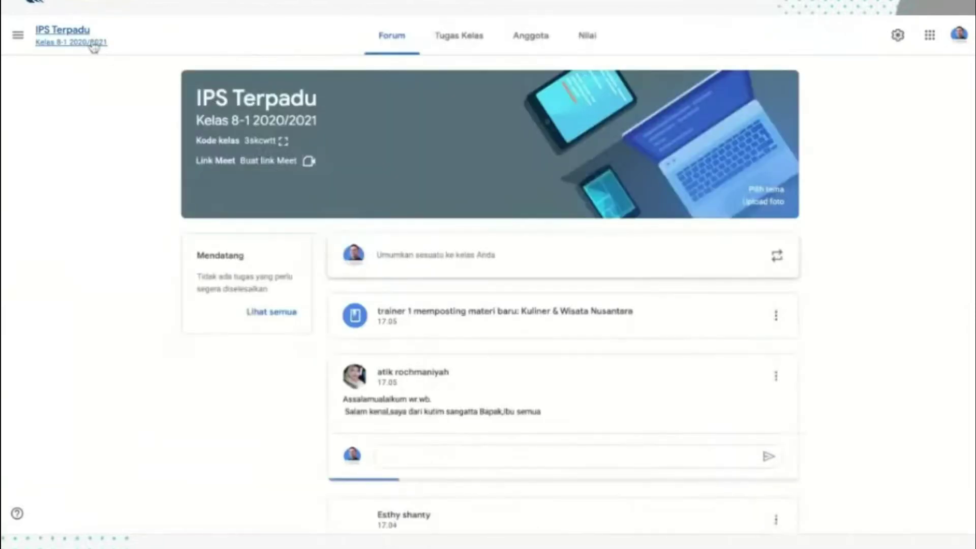
pyautogui.click(435, 35)
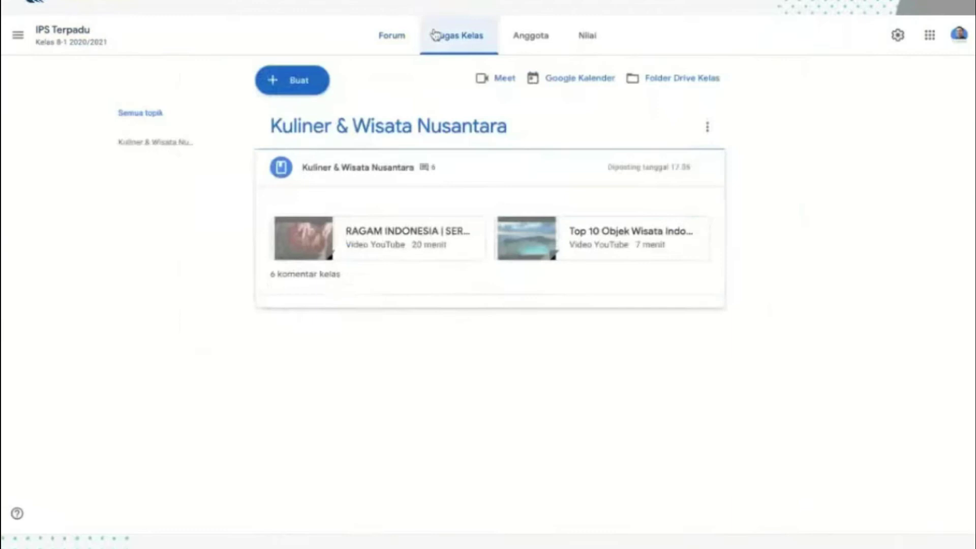
pyautogui.click(306, 277)
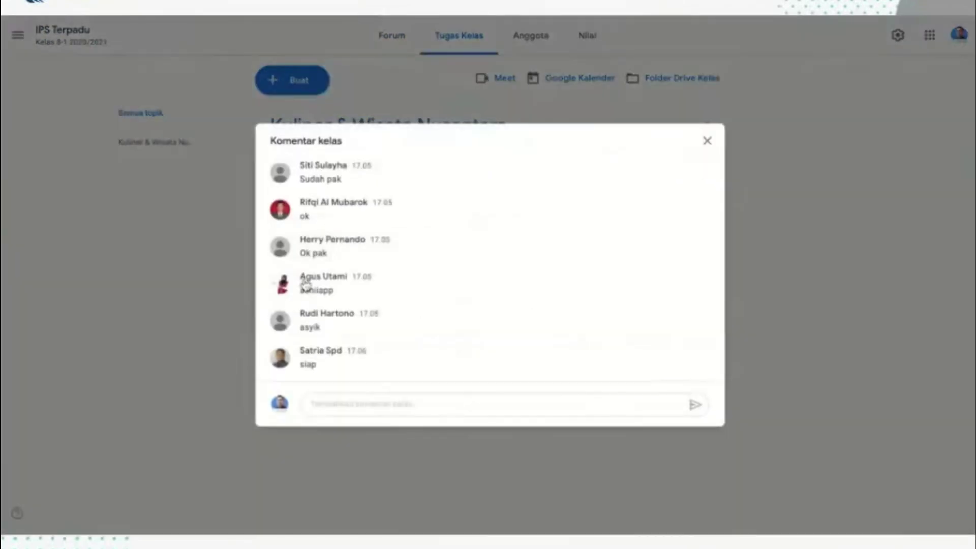
pyautogui.click(705, 143)
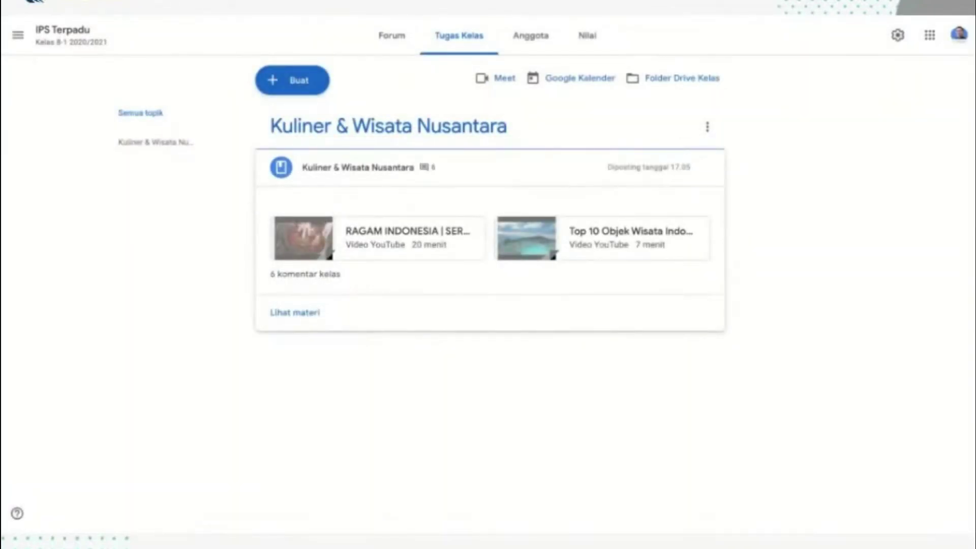
# Step: Look over the class's forum, member list and classwork, and browse the forum posts for the new material's announcement
pyautogui.click(399, 50)
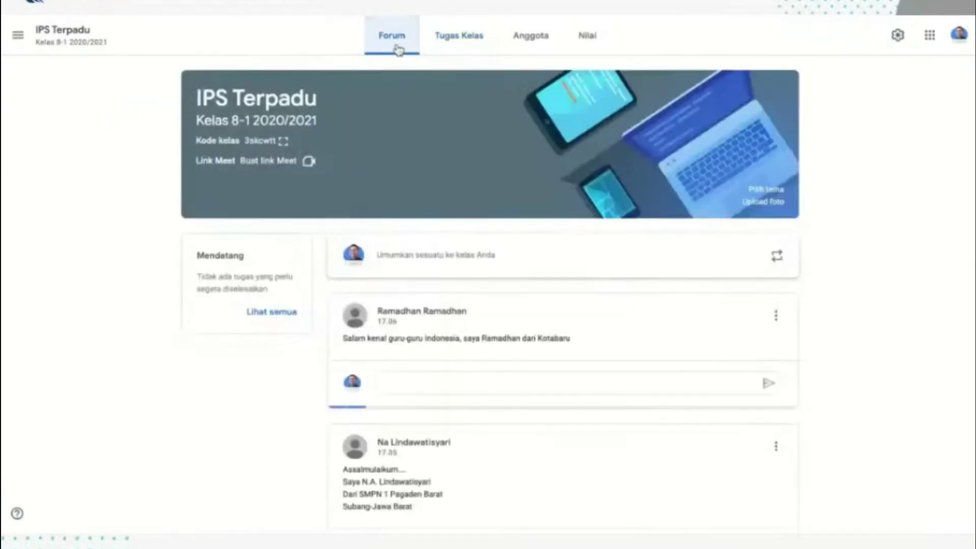
pyautogui.click(543, 41)
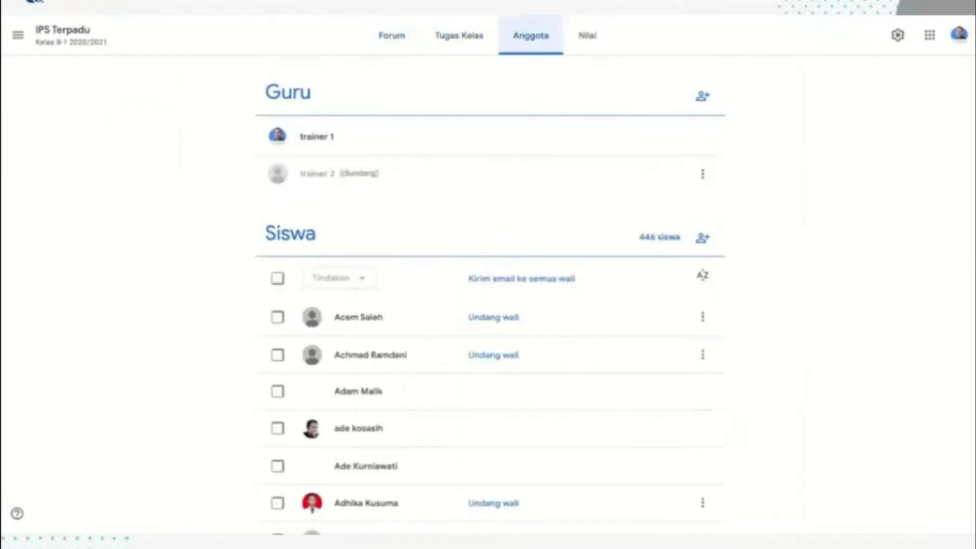
pyautogui.click(439, 46)
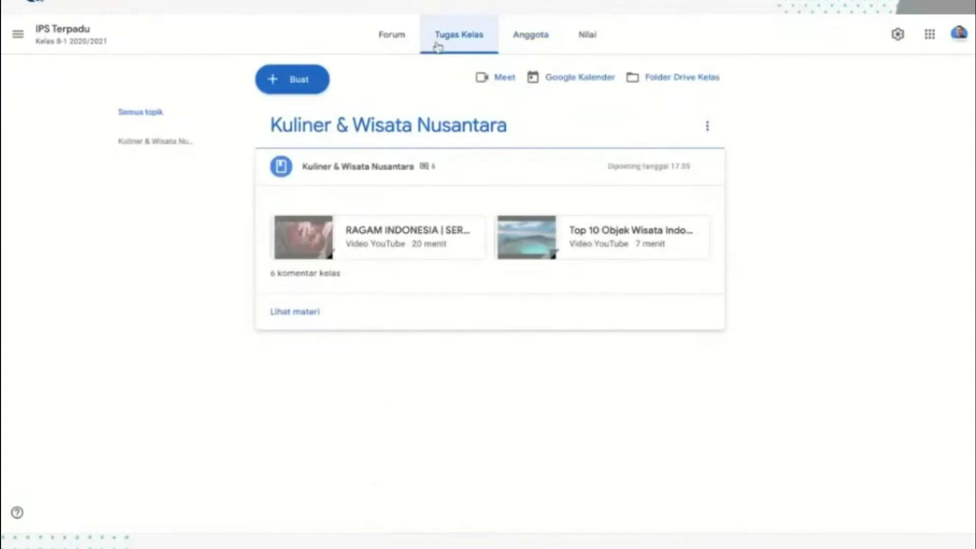
pyautogui.click(370, 34)
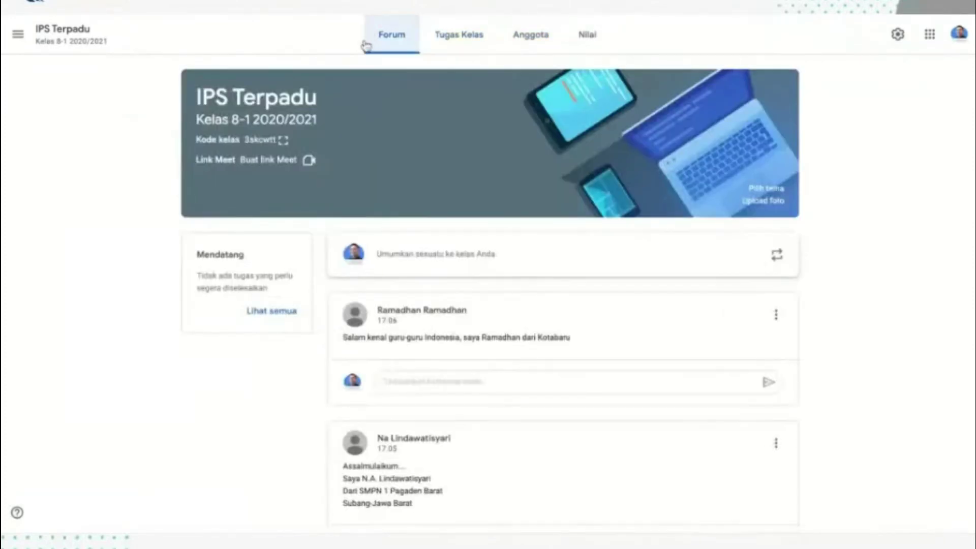
pyautogui.scroll(-10, 381, 344)
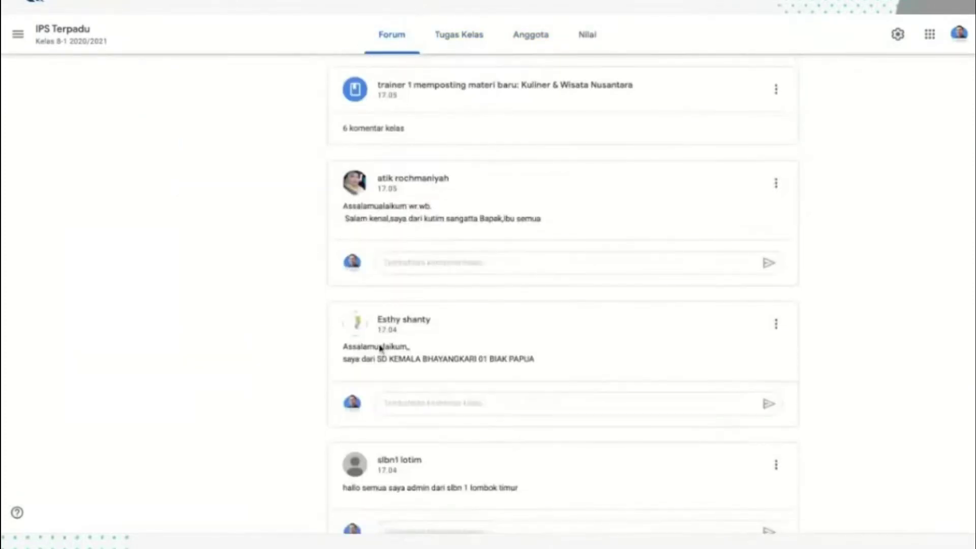
# Step: Move the Kuliner & Wisata Nusantara material post to the top of the forum and show the updated forum
pyautogui.scroll(1, 384, 304)
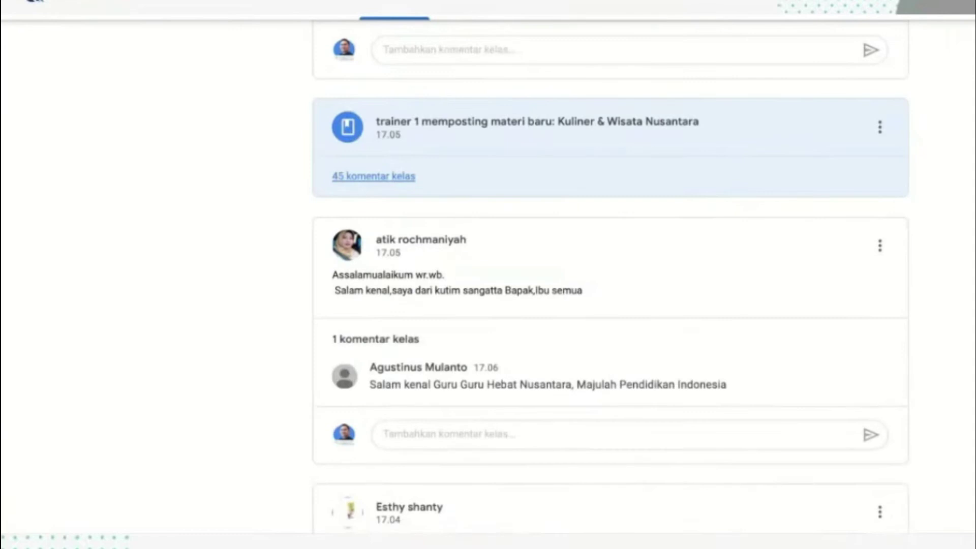
pyautogui.scroll(2, 610, 274)
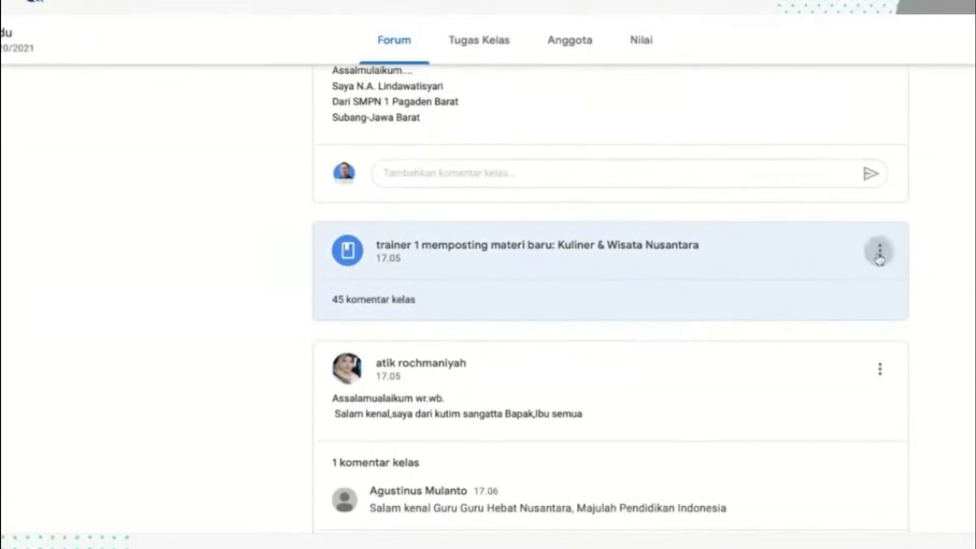
pyautogui.click(879, 251)
pyautogui.click(807, 247)
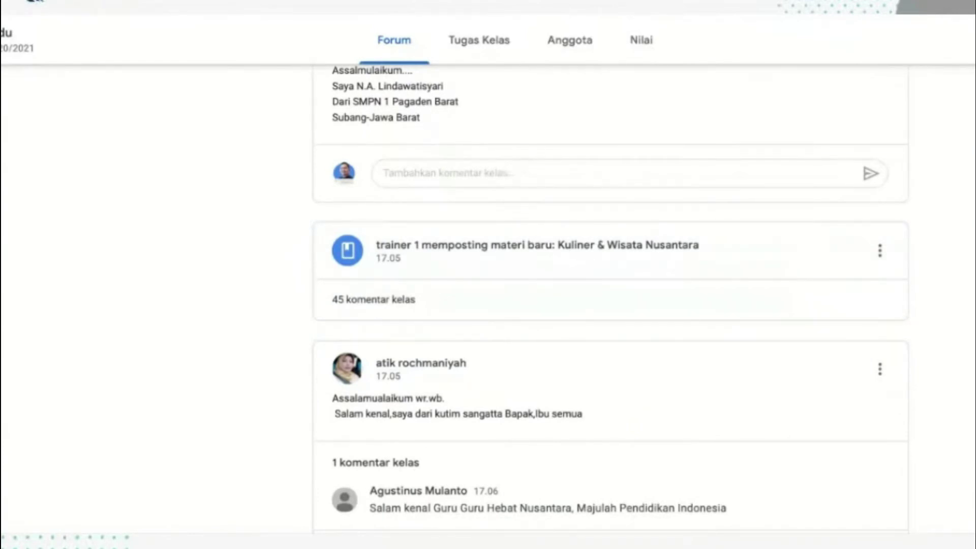
pyautogui.click(890, 259)
pyautogui.click(889, 282)
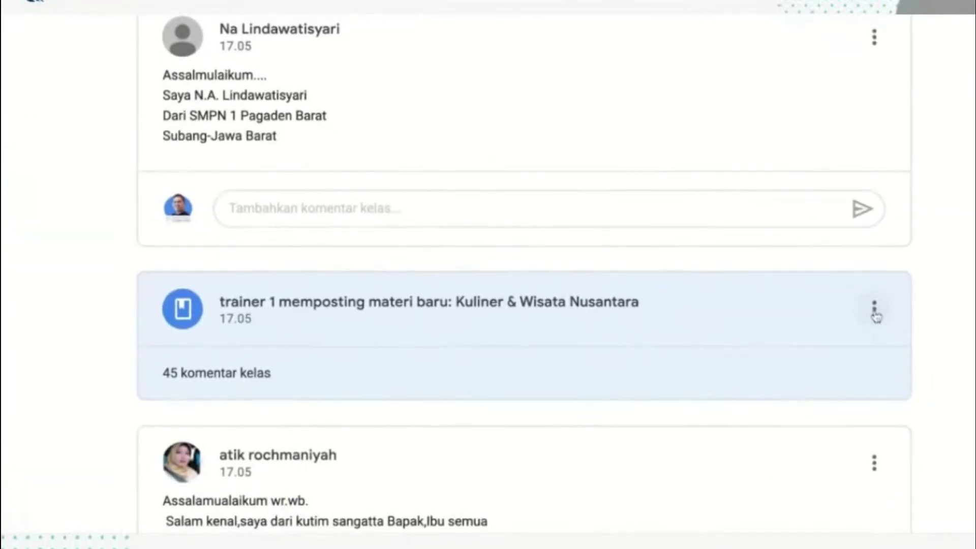
pyautogui.click(875, 310)
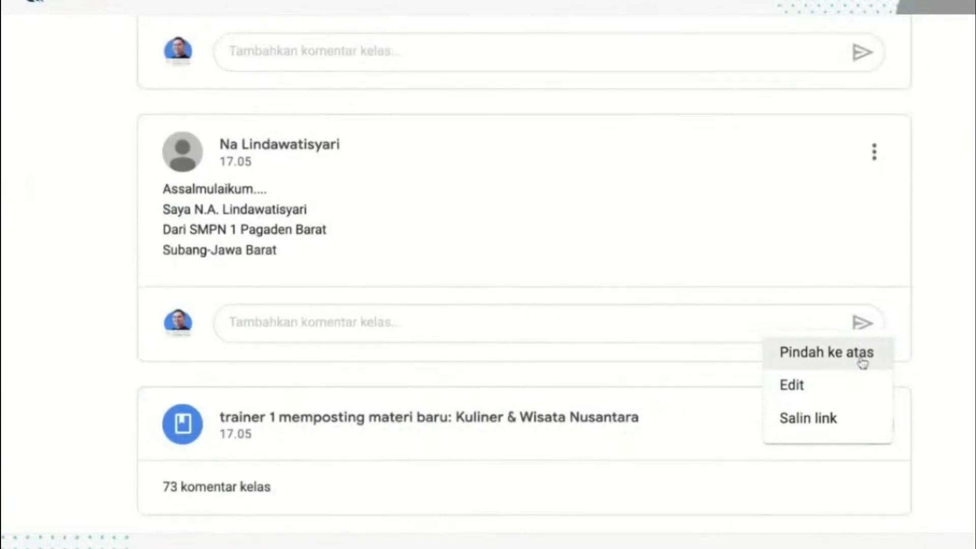
pyautogui.click(862, 362)
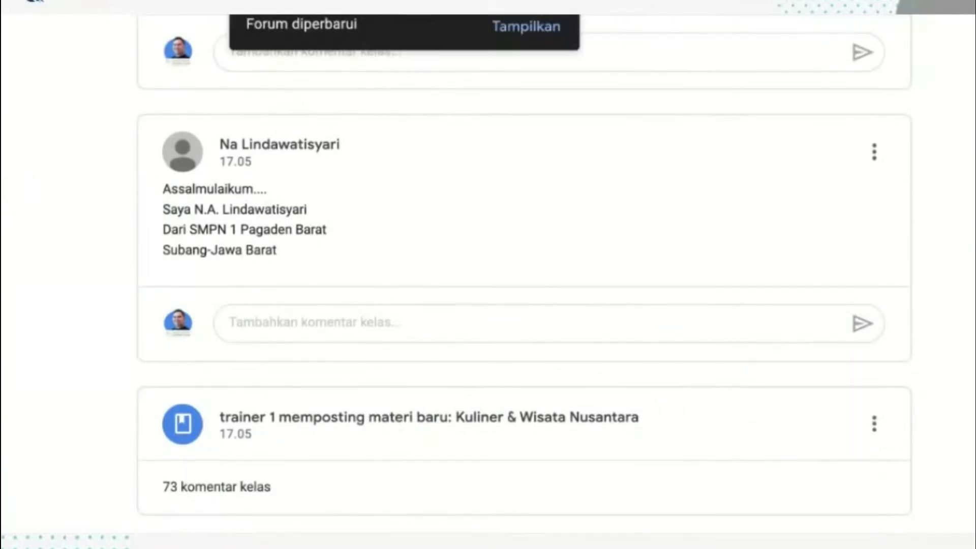
pyautogui.scroll(1, 830, 376)
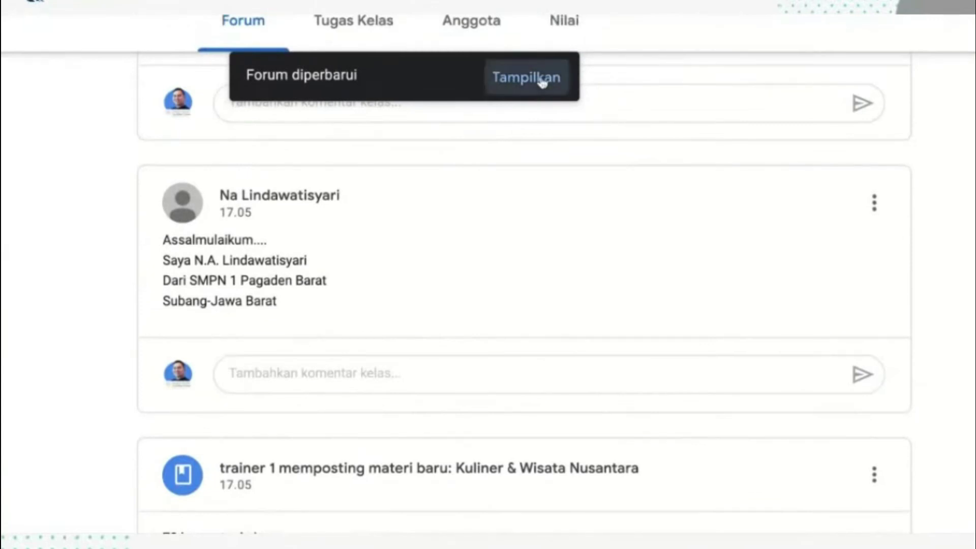
pyautogui.click(540, 80)
# Step: Read through the class comments on the Kuliner & Wisata Nusantara forum post and close them
pyautogui.scroll(-3, 537, 102)
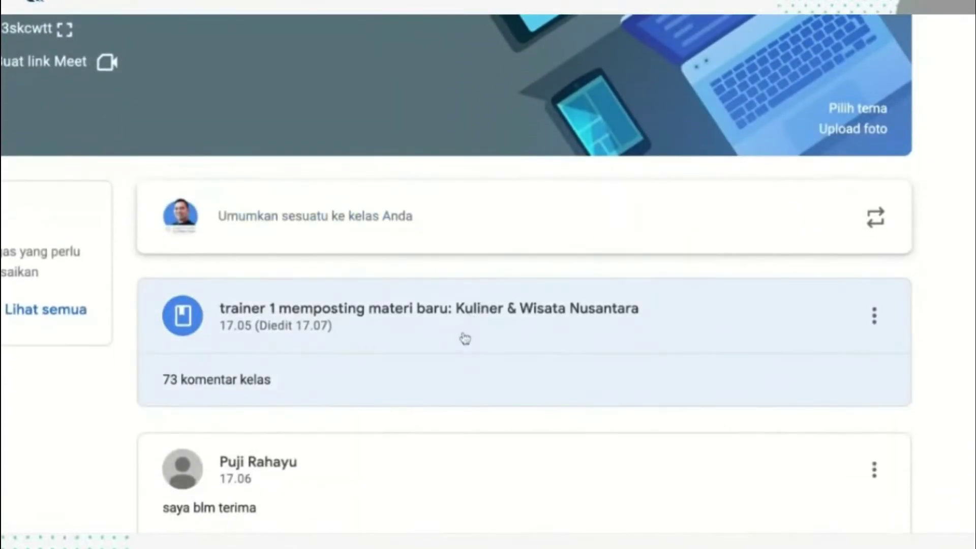
pyautogui.scroll(-1, 246, 395)
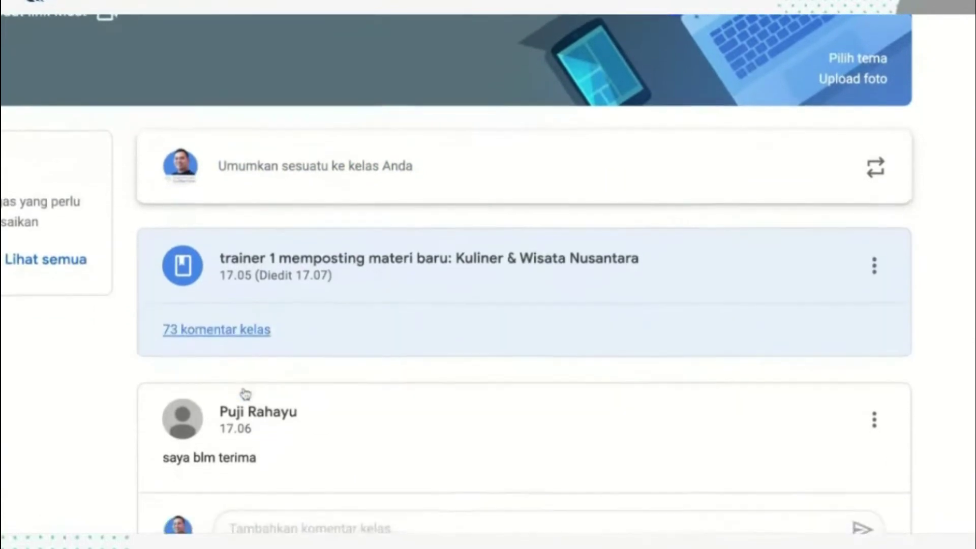
pyautogui.click(240, 334)
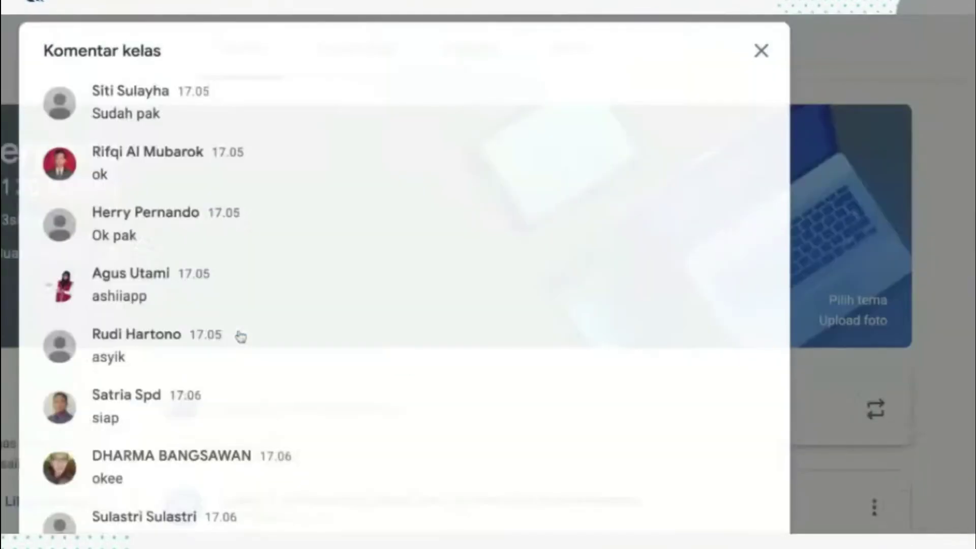
pyautogui.scroll(-3, 240, 245)
pyautogui.scroll(-15, 241, 245)
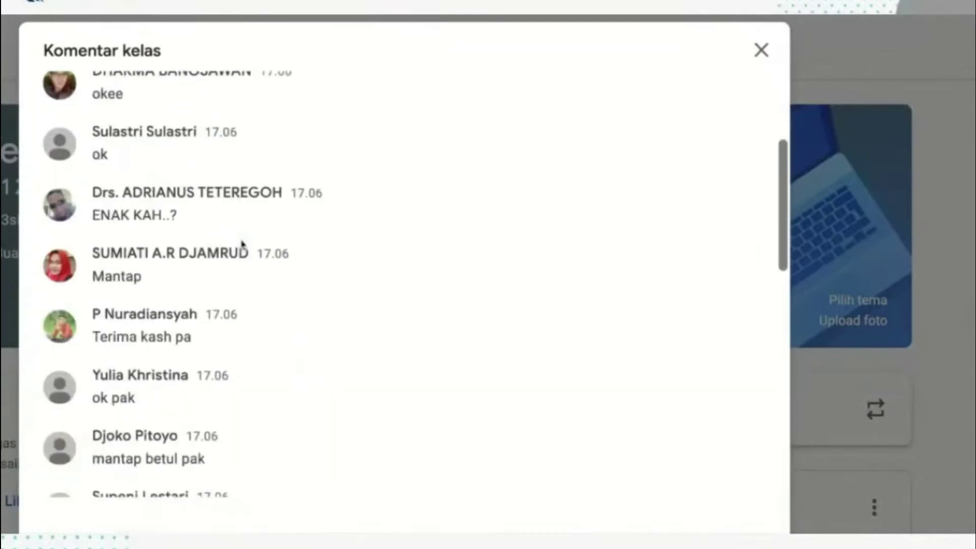
pyautogui.scroll(-8, 404, 300)
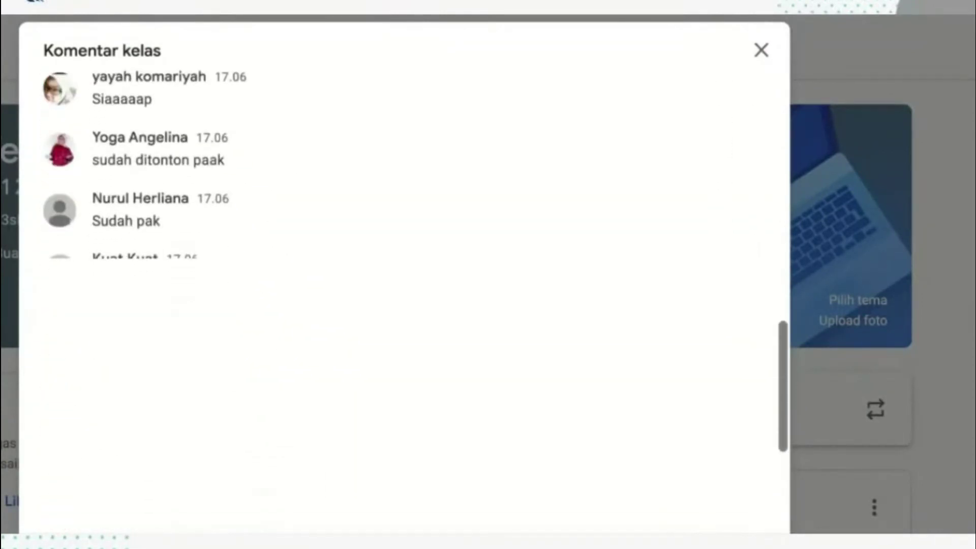
pyautogui.click(762, 49)
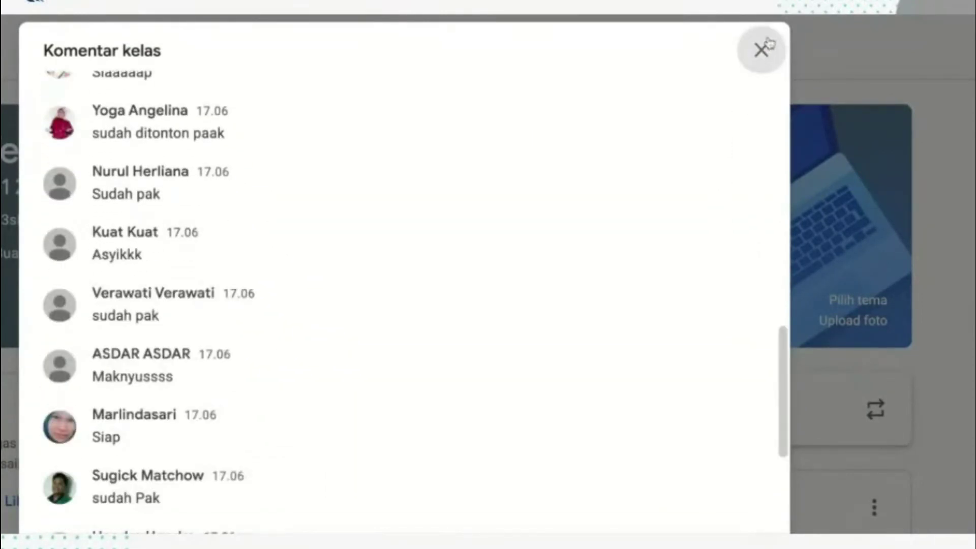
pyautogui.scroll(2, 697, 202)
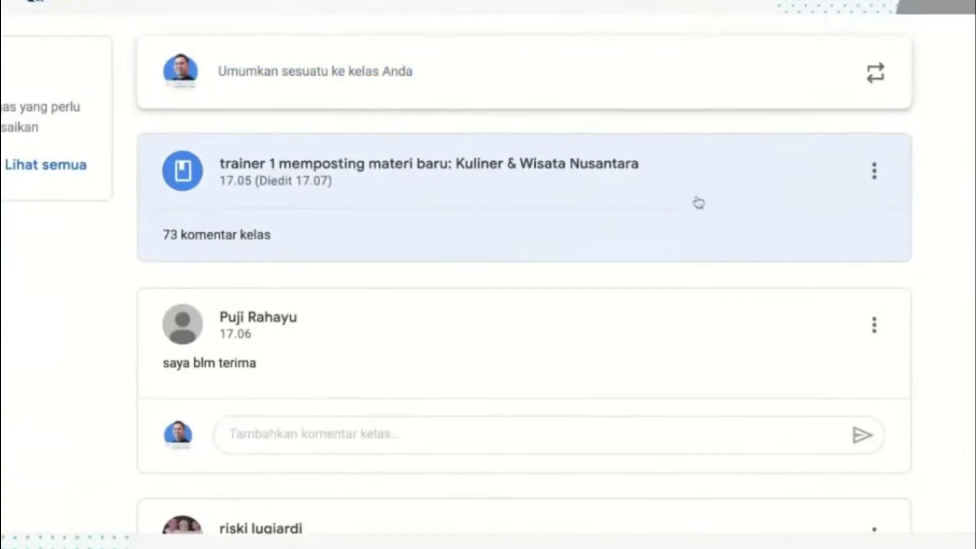
# Step: Check the material post's class comments once more and look over the top of the forum
pyautogui.scroll(3, 698, 203)
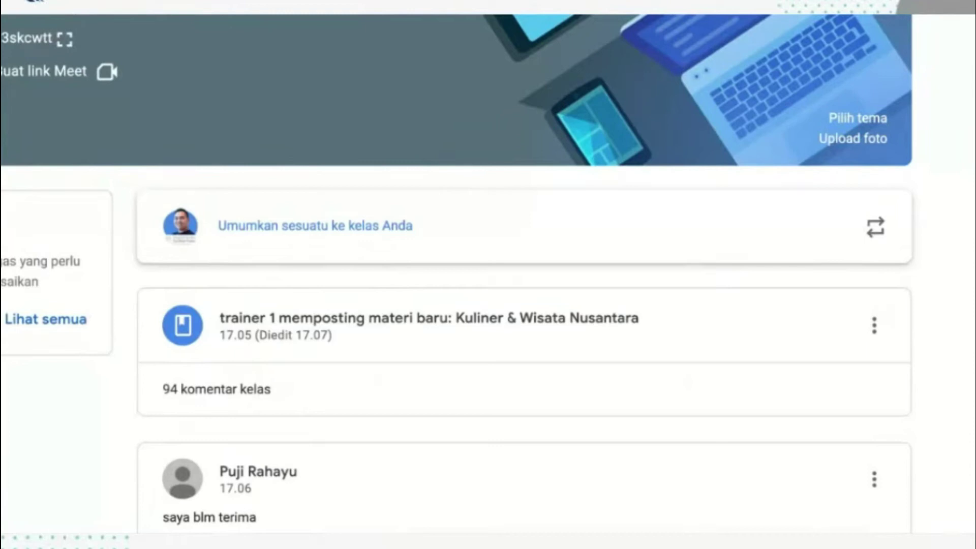
pyautogui.click(264, 393)
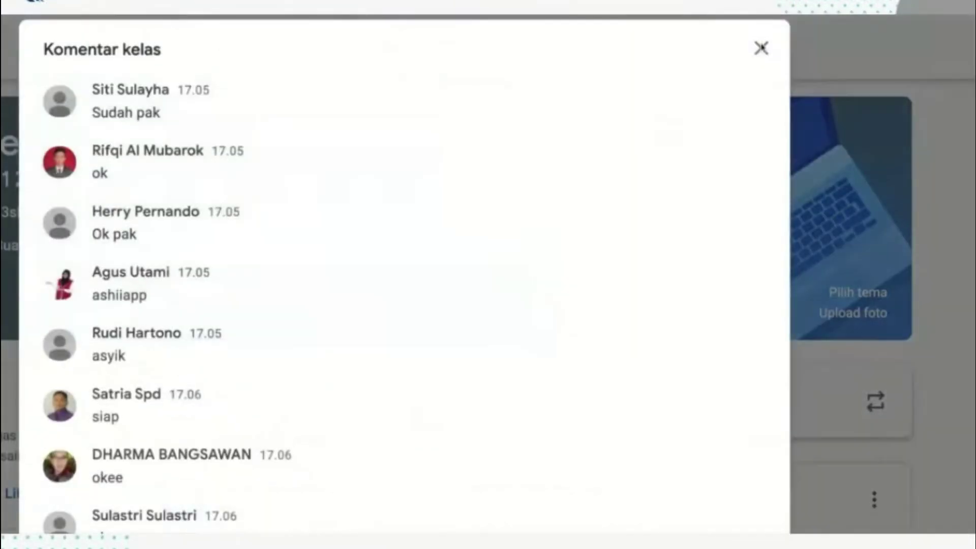
pyautogui.click(760, 48)
pyautogui.scroll(-7, 729, 47)
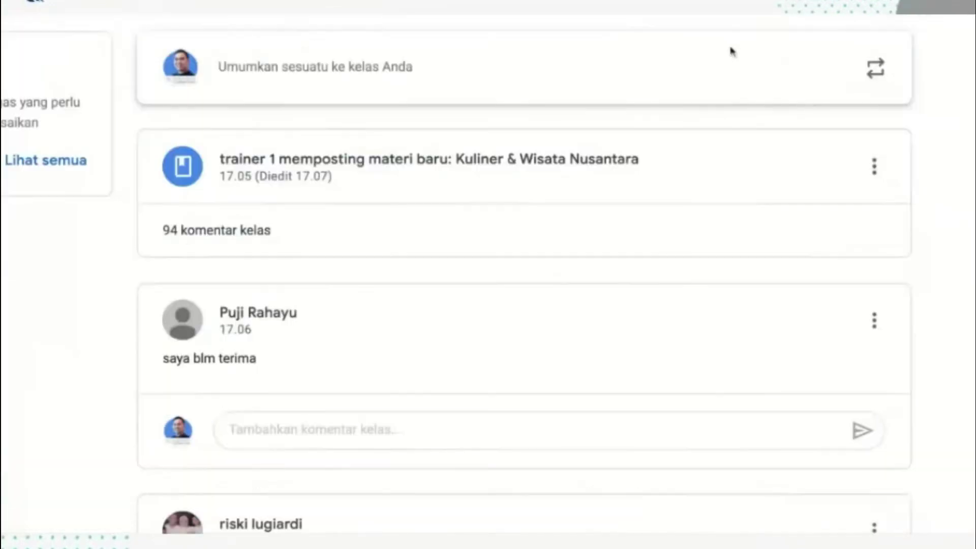
pyautogui.scroll(2, 561, 294)
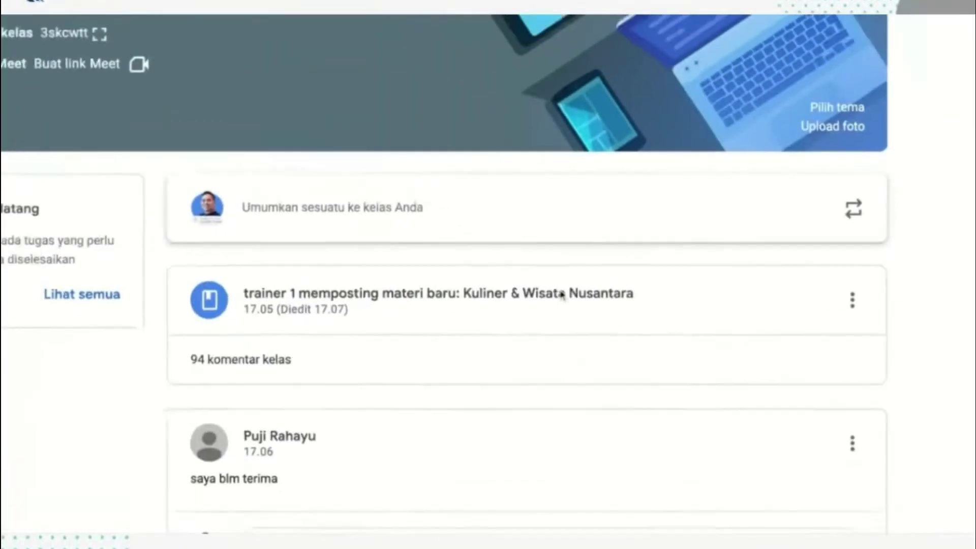
pyautogui.scroll(1, 561, 308)
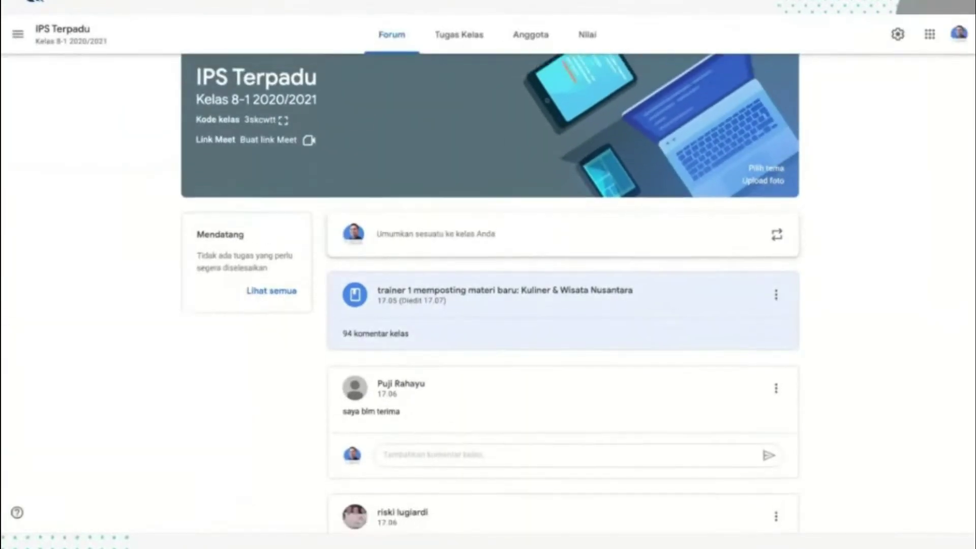
# Step: Create a new assignment in the class's classwork titled "Kuliner & Wisata Nusantara Favorit"
pyautogui.click(452, 47)
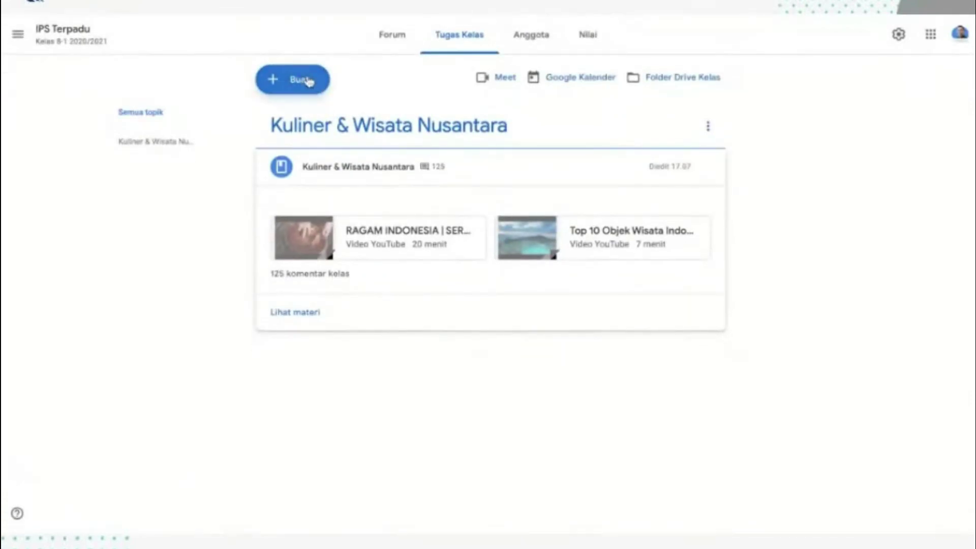
pyautogui.click(308, 81)
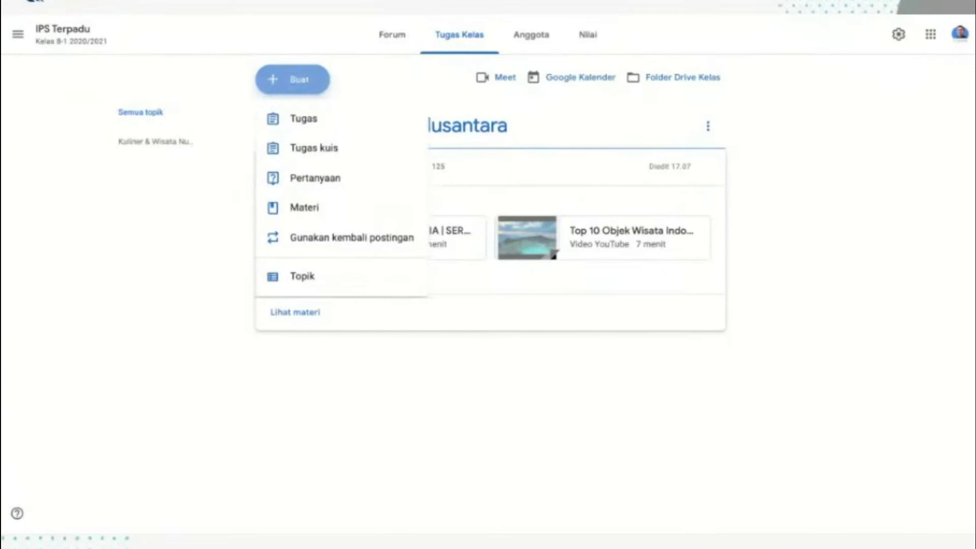
pyautogui.click(318, 122)
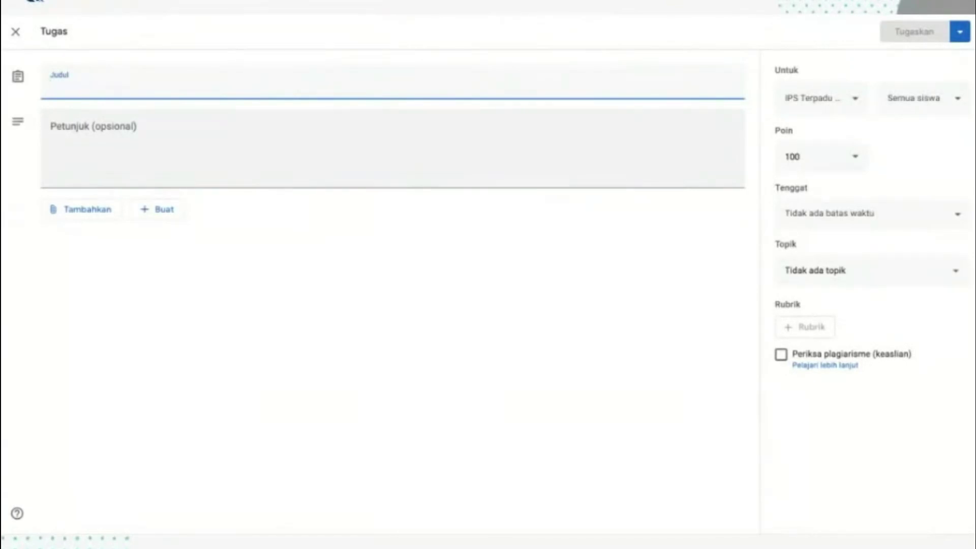
pyautogui.write('Kul')
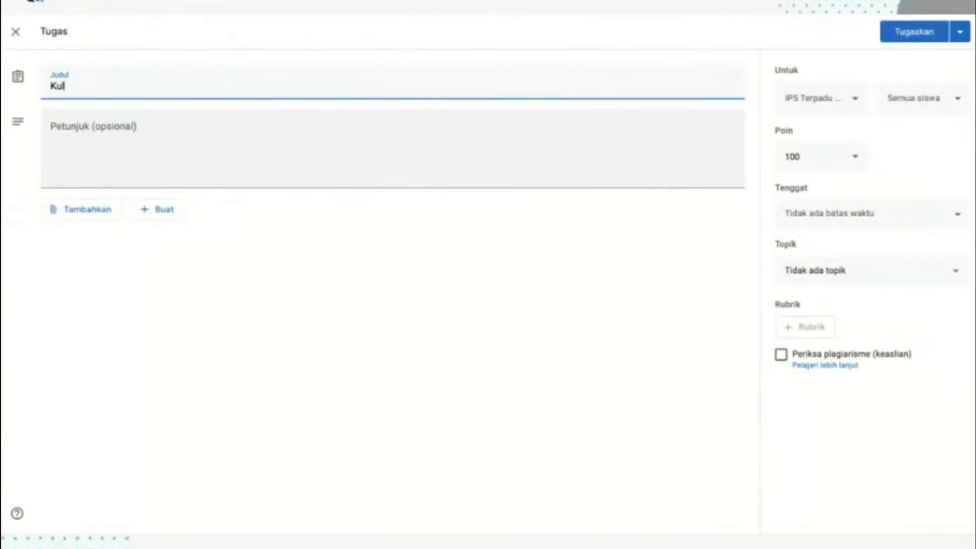
pyautogui.write('iner &')
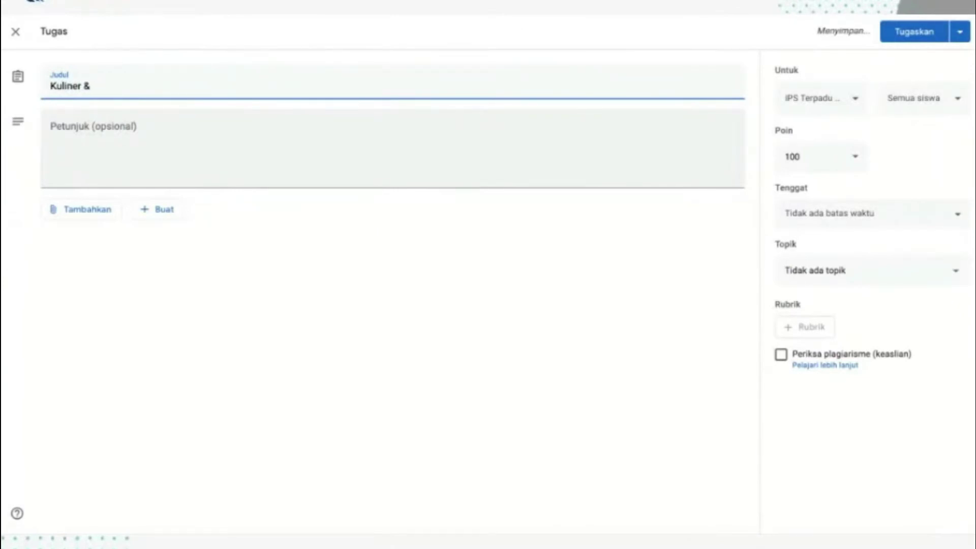
pyautogui.write(' Wisata Nusantara')
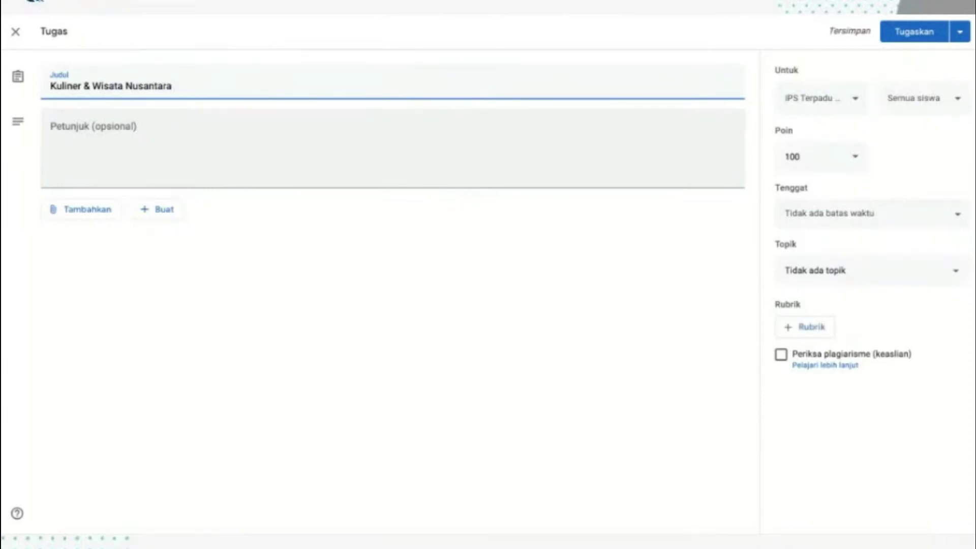
pyautogui.write(' Fav')
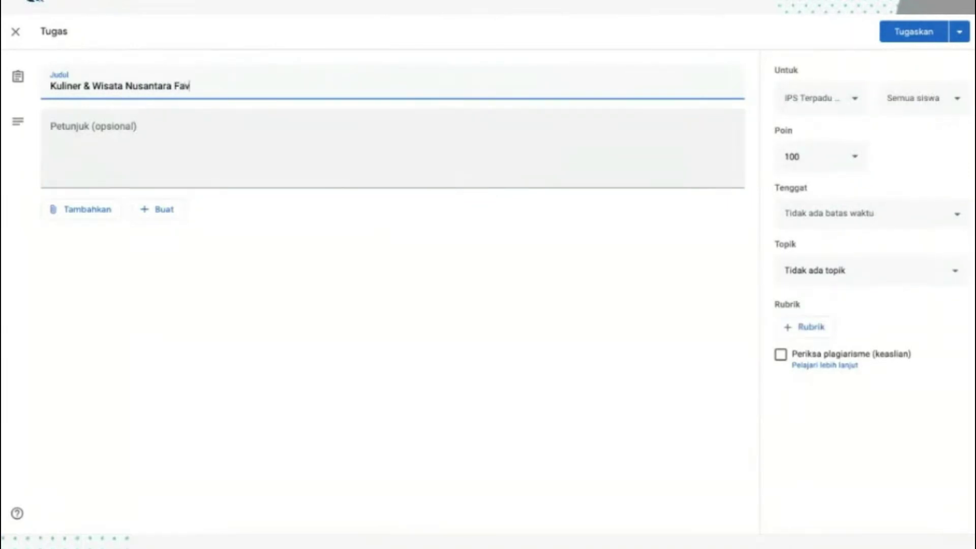
pyautogui.write('orit')
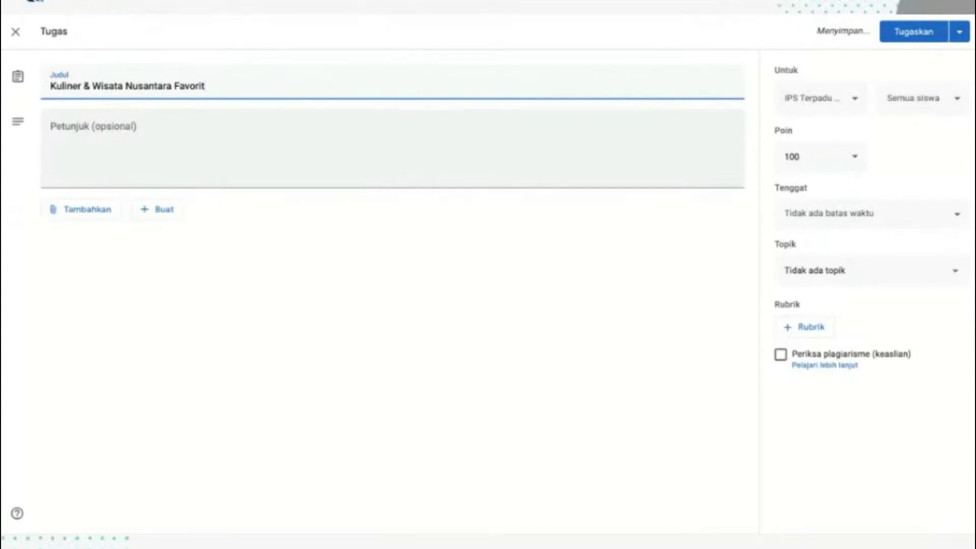
# Step: Open the Google Drive file selection for the assignment's attachments and browse the recent files
pyautogui.click(95, 212)
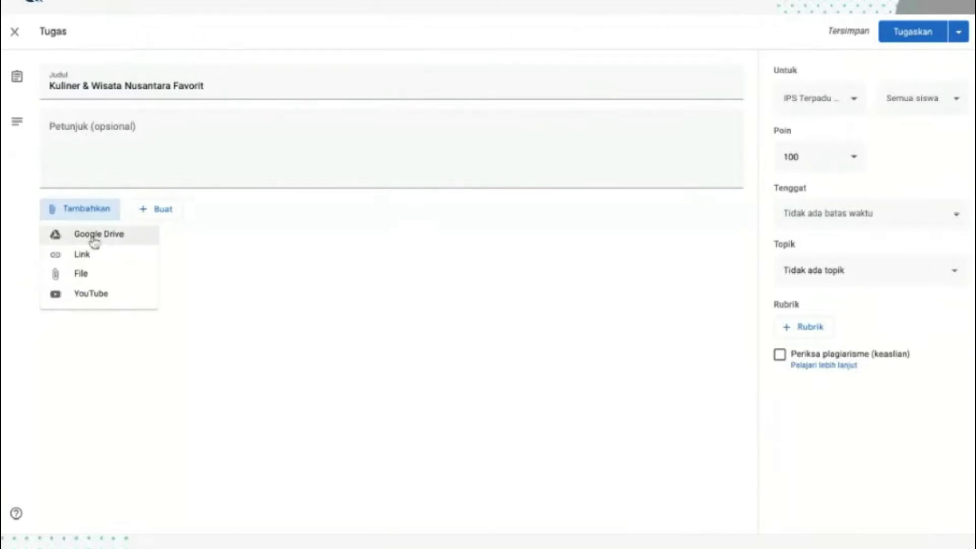
pyautogui.click(88, 216)
pyautogui.click(89, 216)
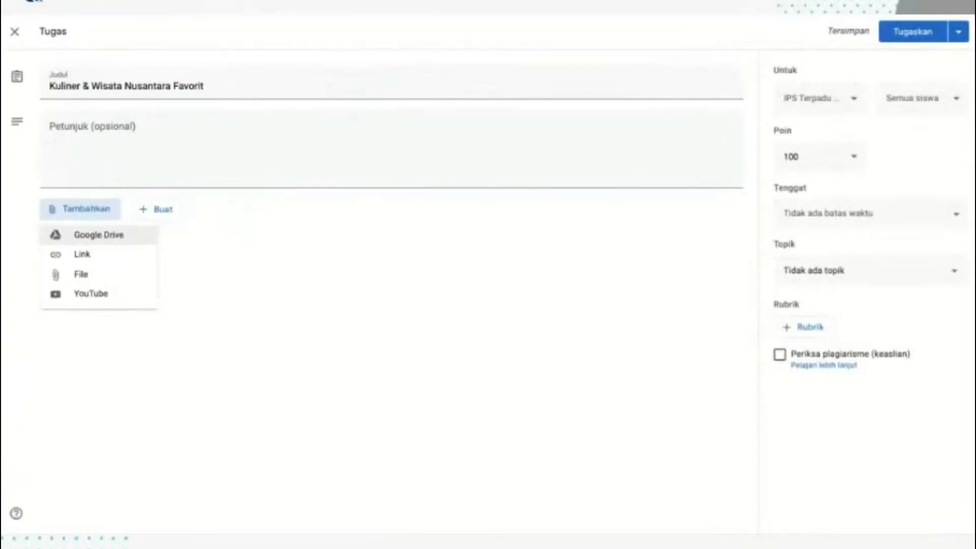
pyautogui.click(92, 235)
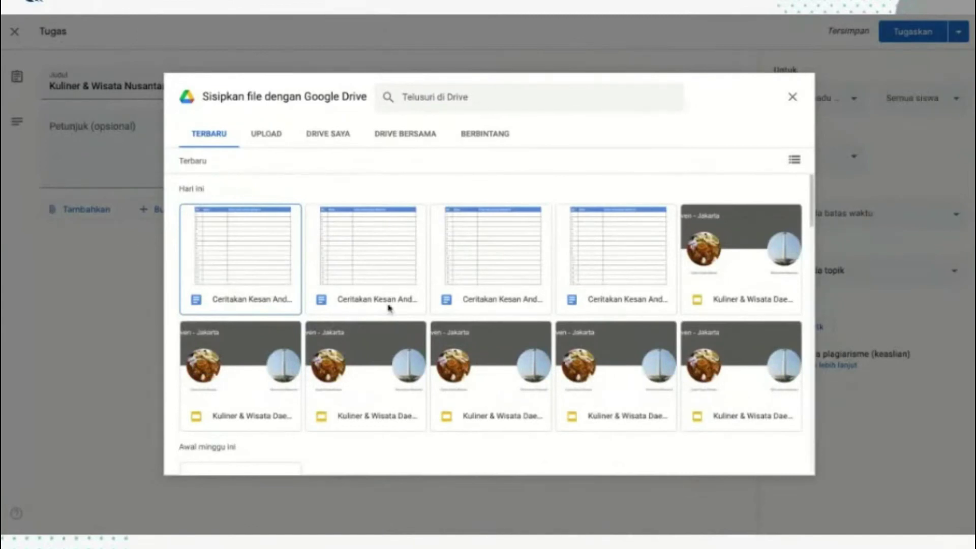
pyautogui.scroll(-2, 398, 322)
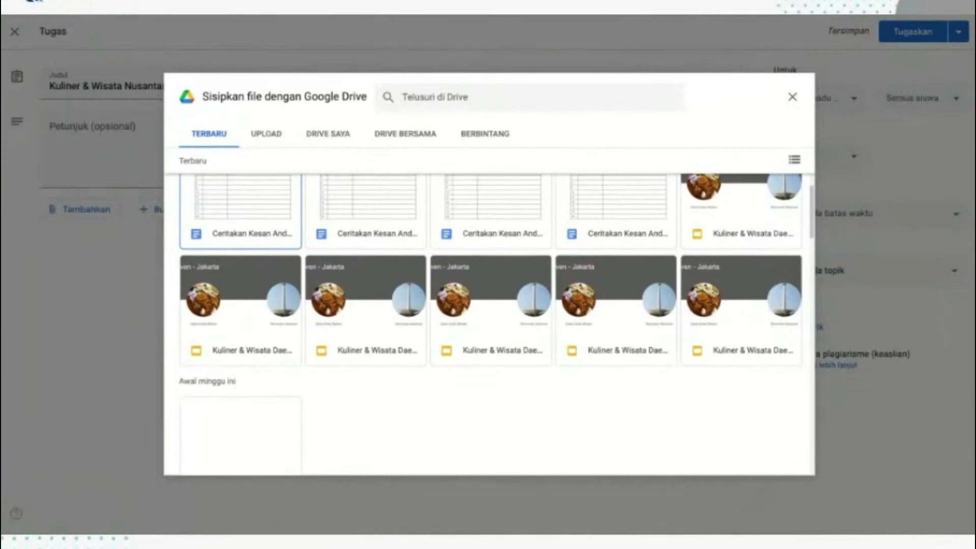
pyautogui.click(739, 228)
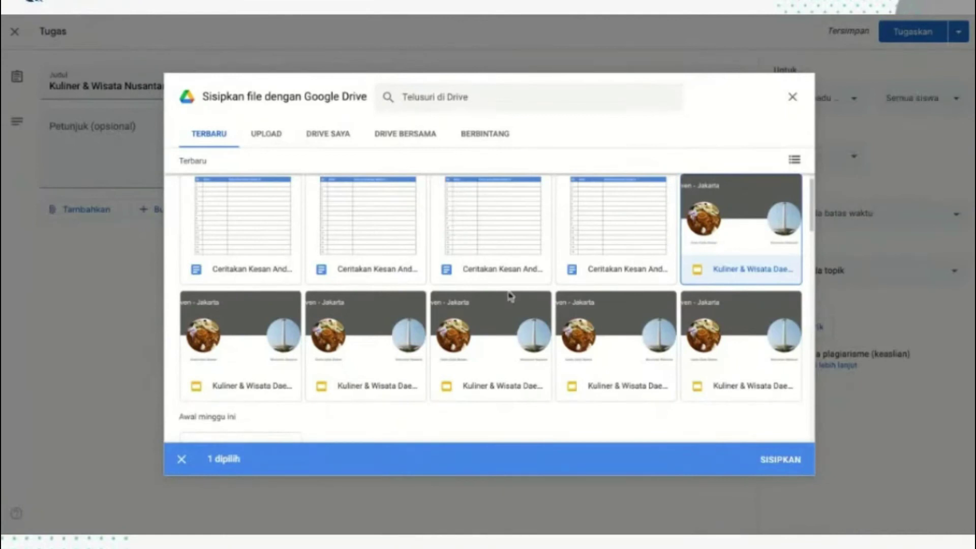
pyautogui.click(263, 347)
pyautogui.click(353, 350)
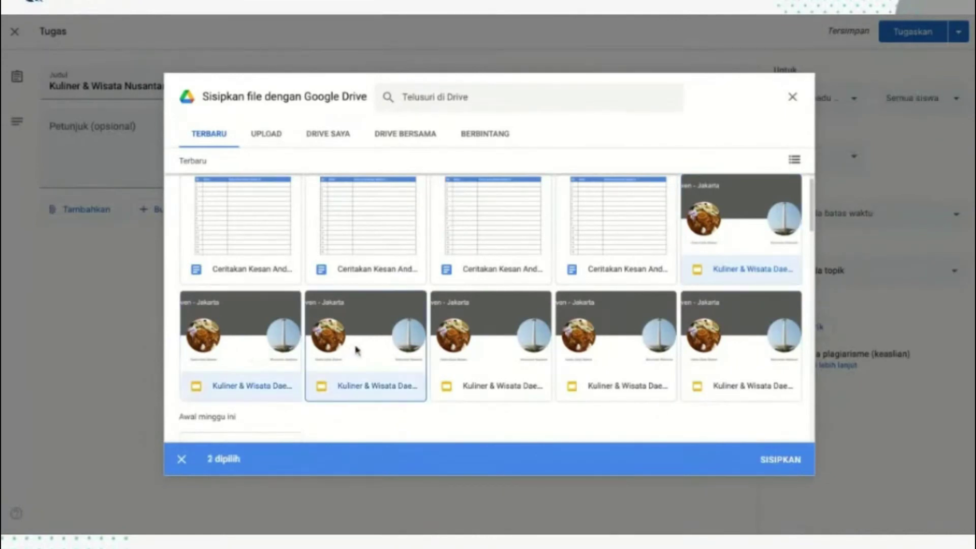
pyautogui.click(478, 352)
pyautogui.click(573, 352)
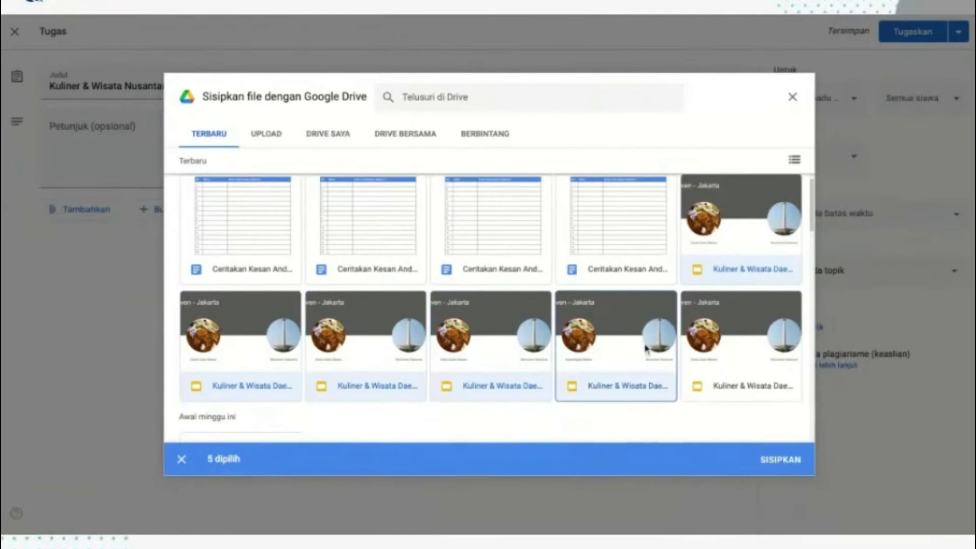
pyautogui.click(702, 349)
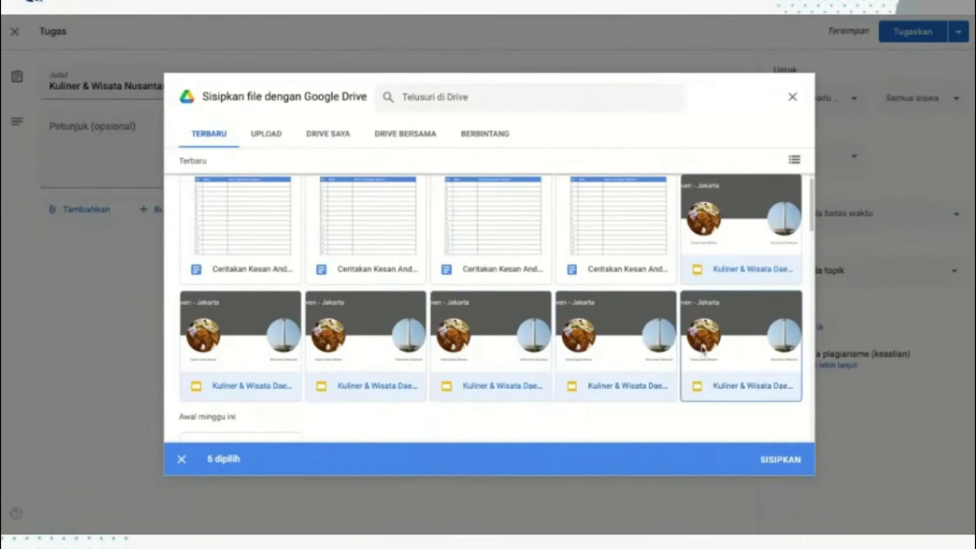
pyautogui.click(764, 375)
pyautogui.click(635, 382)
pyautogui.click(496, 383)
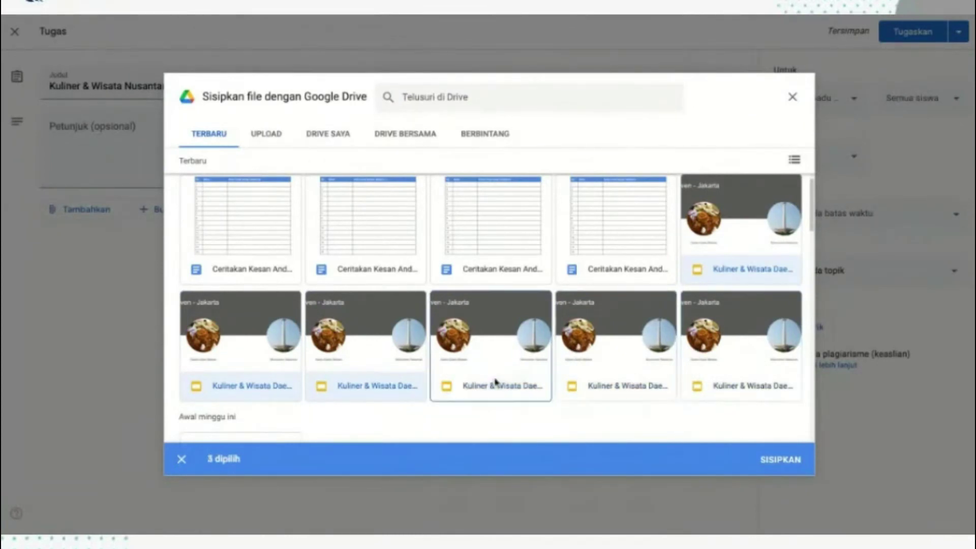
pyautogui.click(367, 381)
pyautogui.click(250, 375)
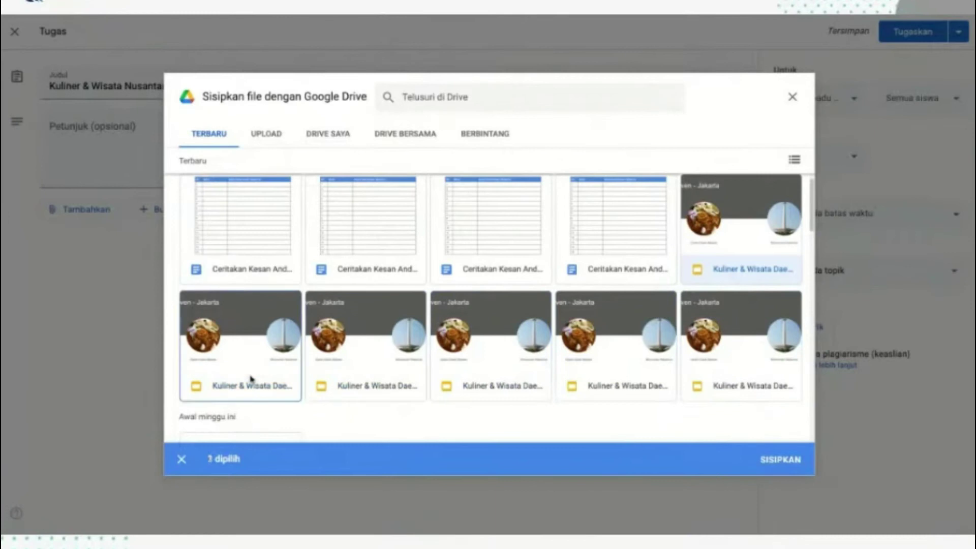
pyautogui.click(698, 365)
# Step: Select the six Kuliner & Wisata Daerah slide files from Google Drive and insert them into the assignment
pyautogui.click(709, 379)
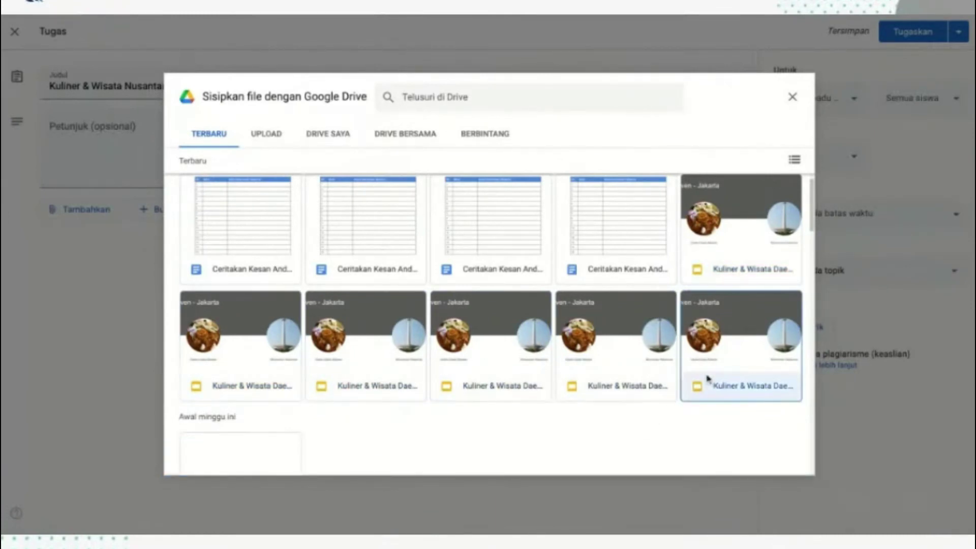
pyautogui.click(630, 378)
pyautogui.click(493, 372)
pyautogui.click(387, 372)
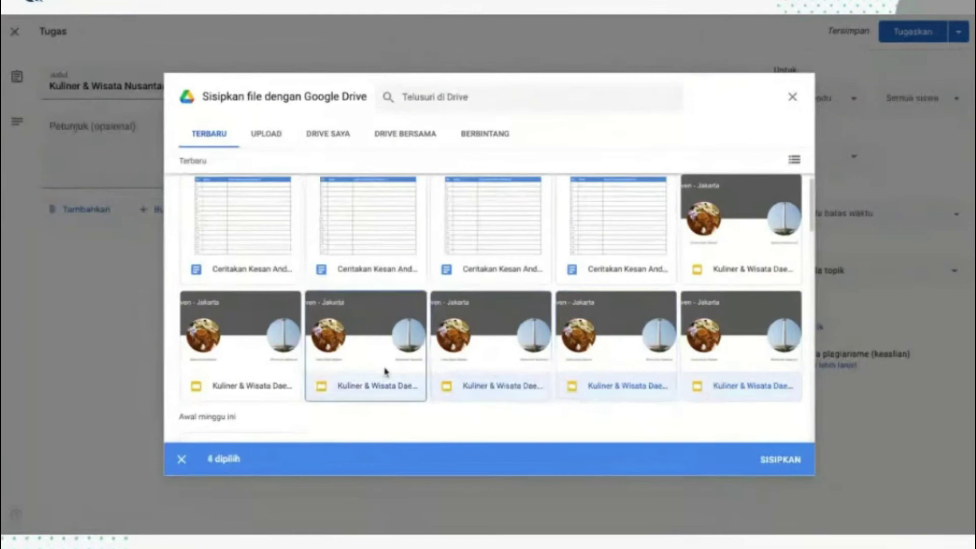
pyautogui.click(266, 364)
pyautogui.click(707, 252)
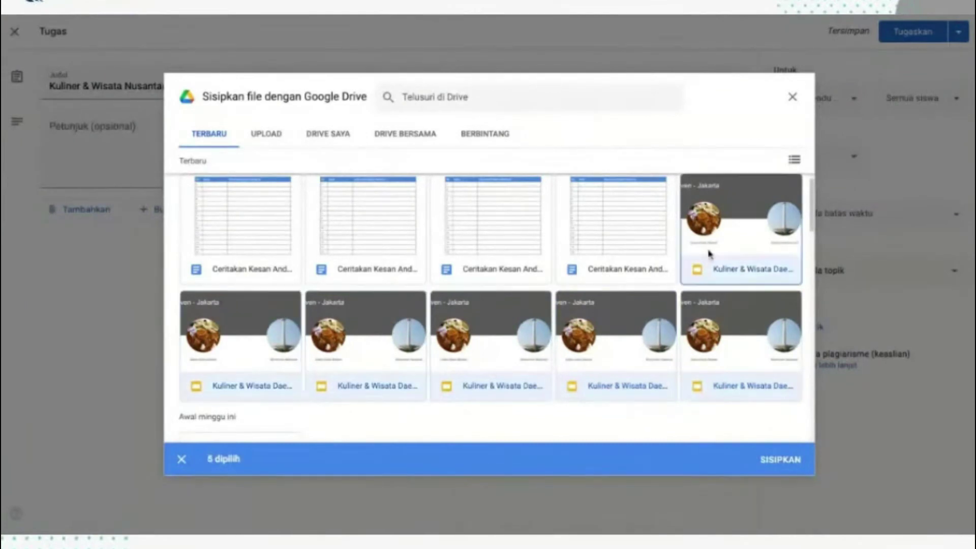
pyautogui.click(773, 468)
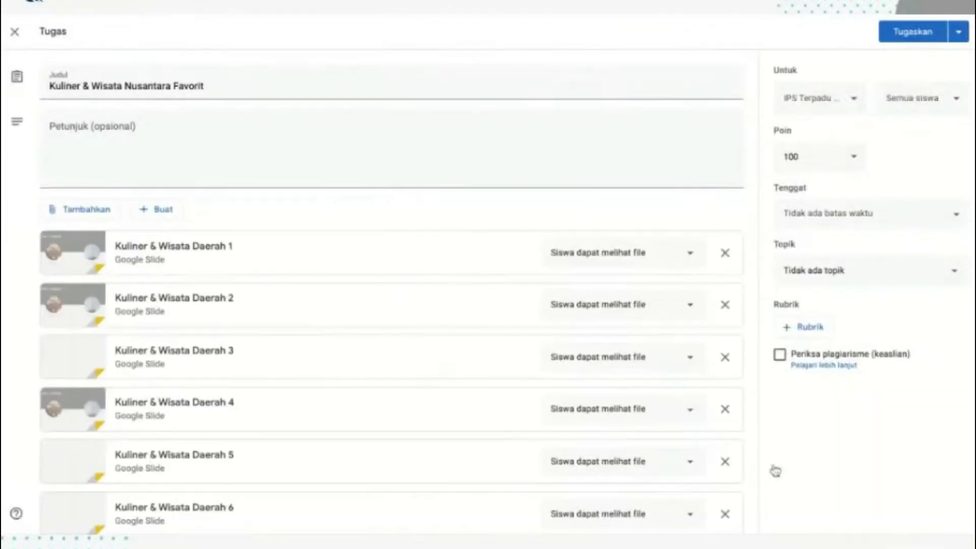
# Step: Set the student access of Kuliner & Wisata Daerah 1 through 6 to "Siswa dapat mengedit file"
pyautogui.scroll(-1, 750, 471)
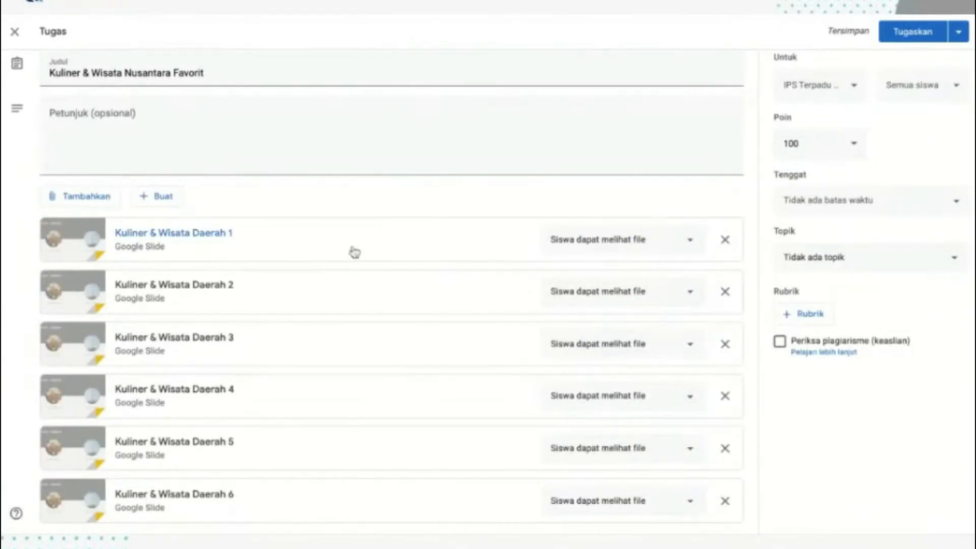
pyautogui.click(575, 250)
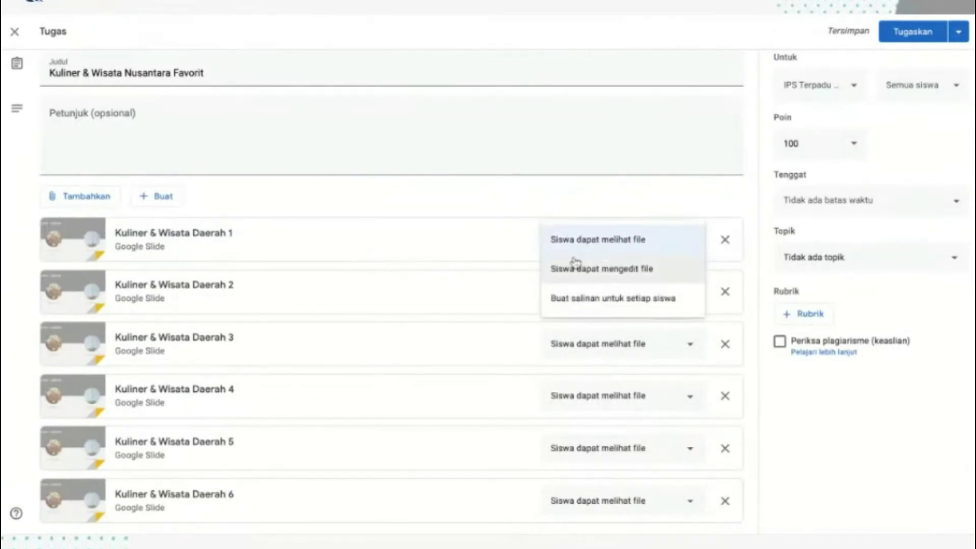
pyautogui.click(576, 268)
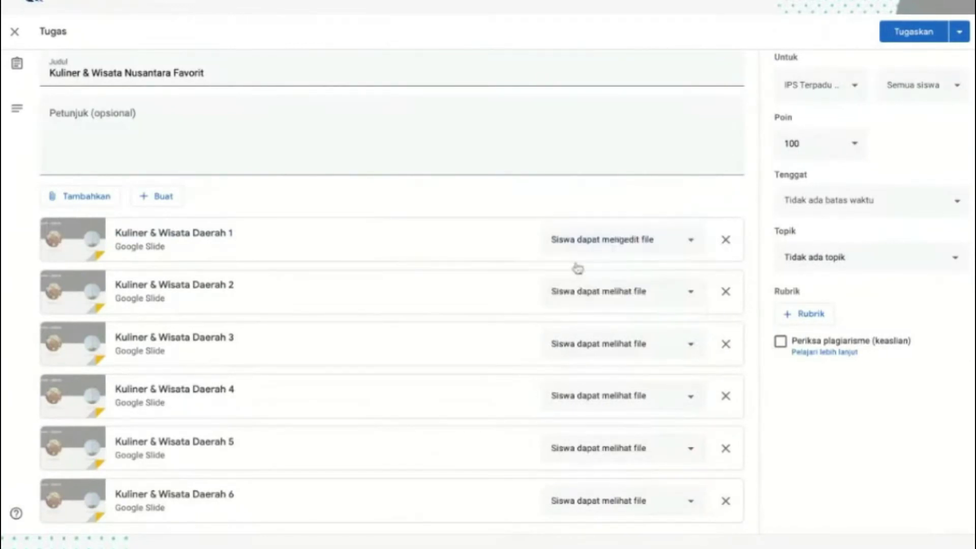
pyautogui.click(578, 291)
pyautogui.click(587, 324)
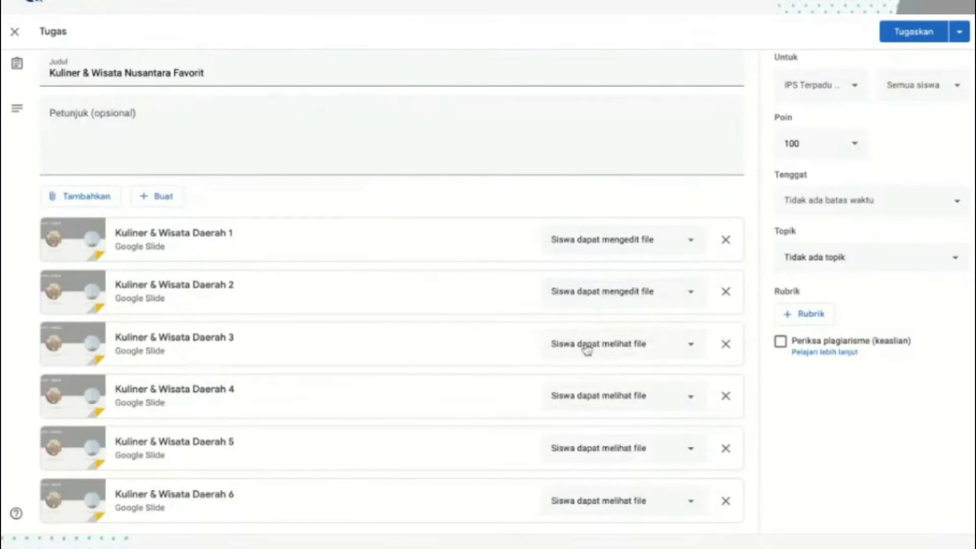
pyautogui.click(584, 344)
pyautogui.click(588, 374)
pyautogui.click(588, 395)
pyautogui.click(592, 426)
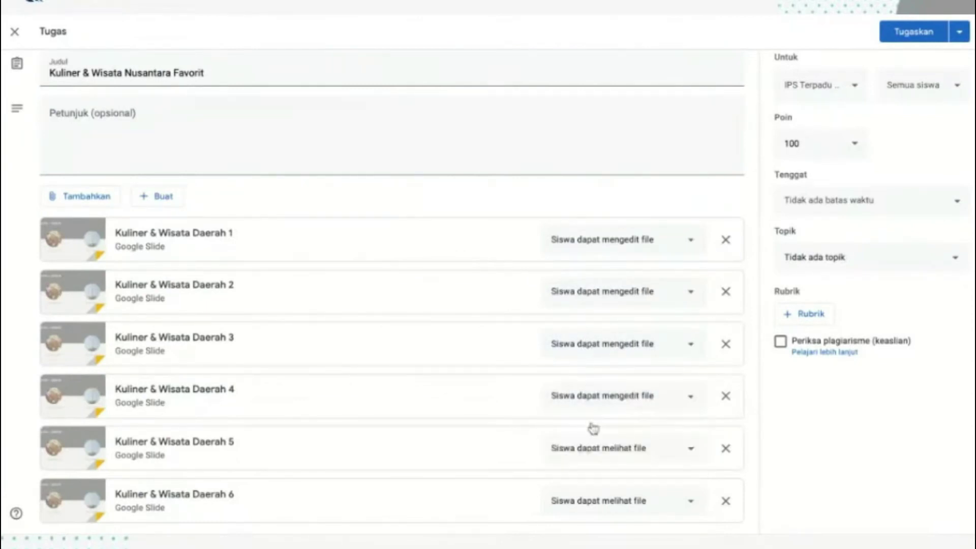
pyautogui.click(591, 462)
pyautogui.click(593, 470)
pyautogui.click(598, 495)
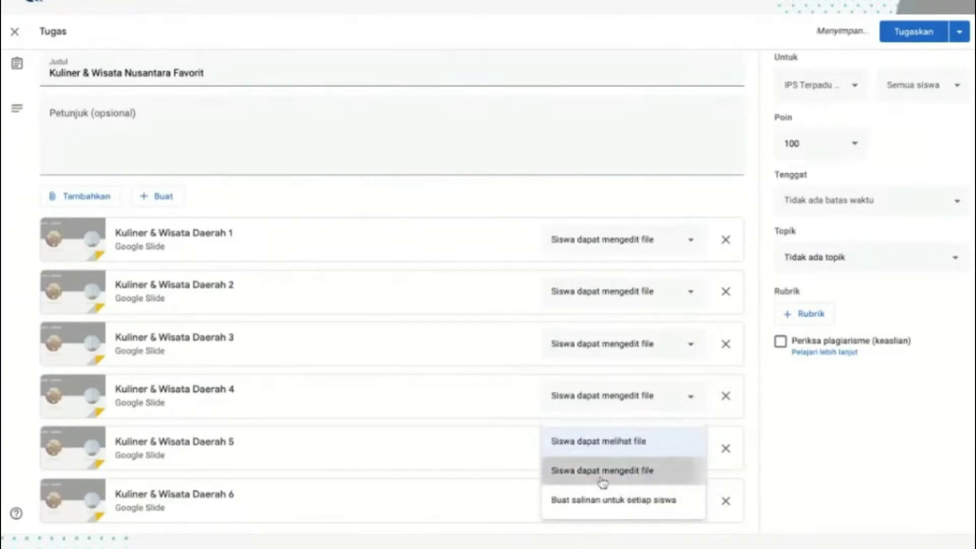
pyautogui.click(602, 473)
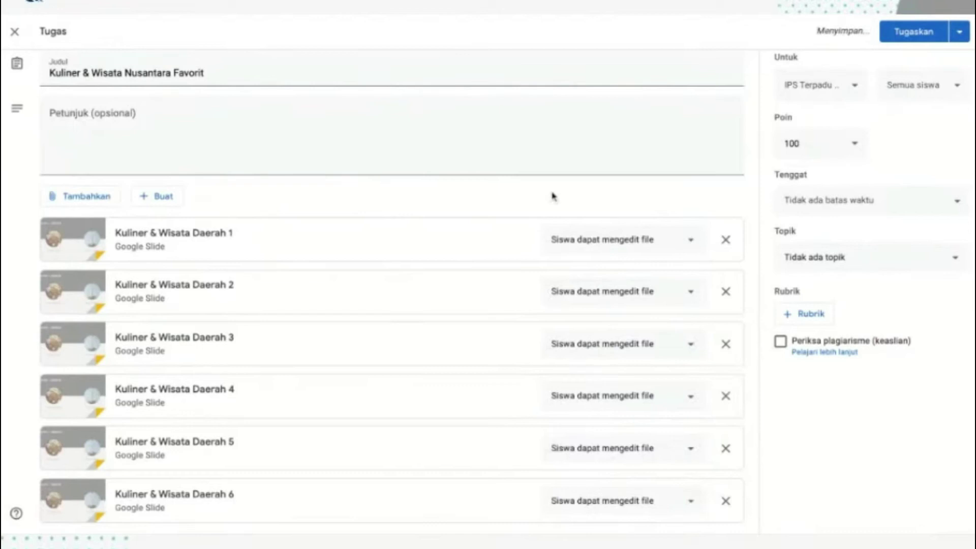
# Step: Try "Buat salinan untuk setiap siswa" on Kuliner & Wisata Daerah 1, and switch it back to "Siswa dapat mengedit file"
pyautogui.click(579, 238)
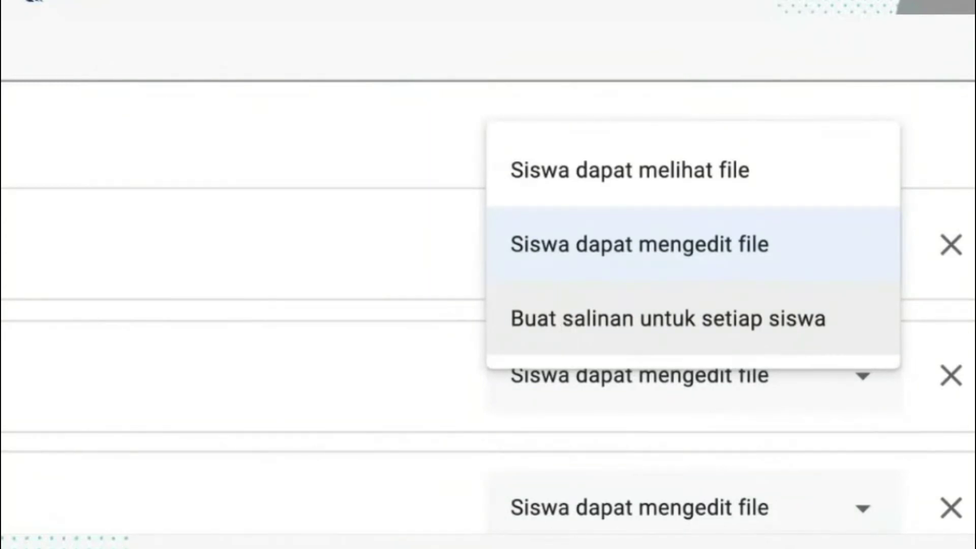
pyautogui.click(559, 299)
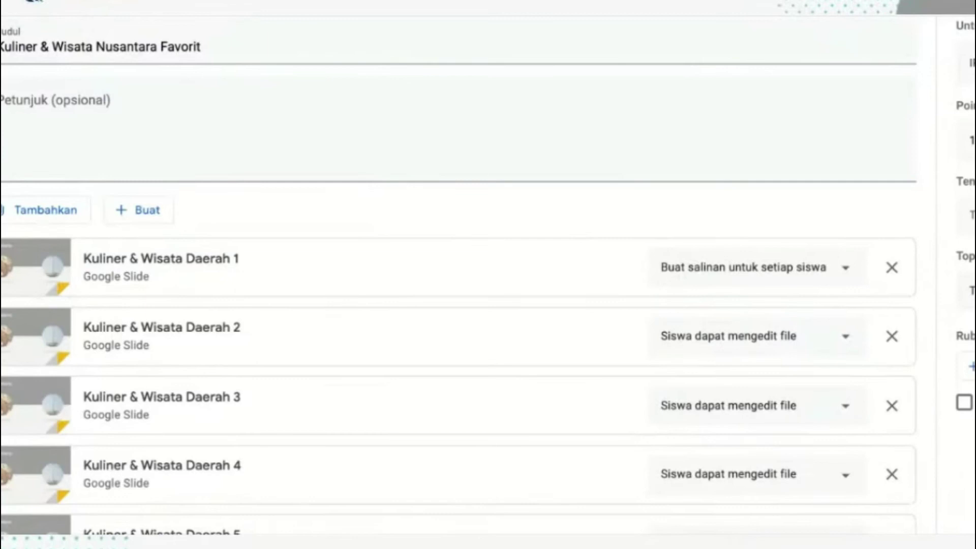
pyautogui.click(712, 267)
pyautogui.click(700, 233)
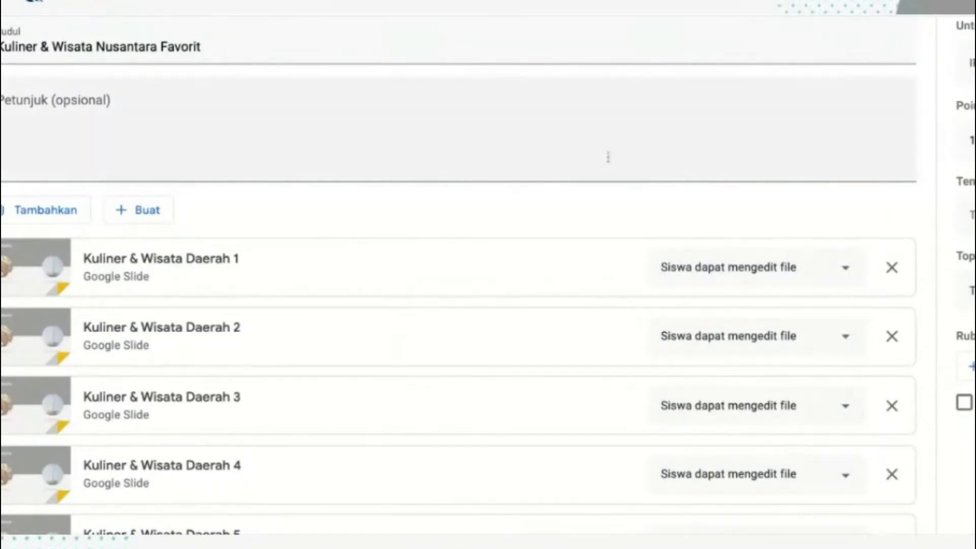
pyautogui.click(590, 107)
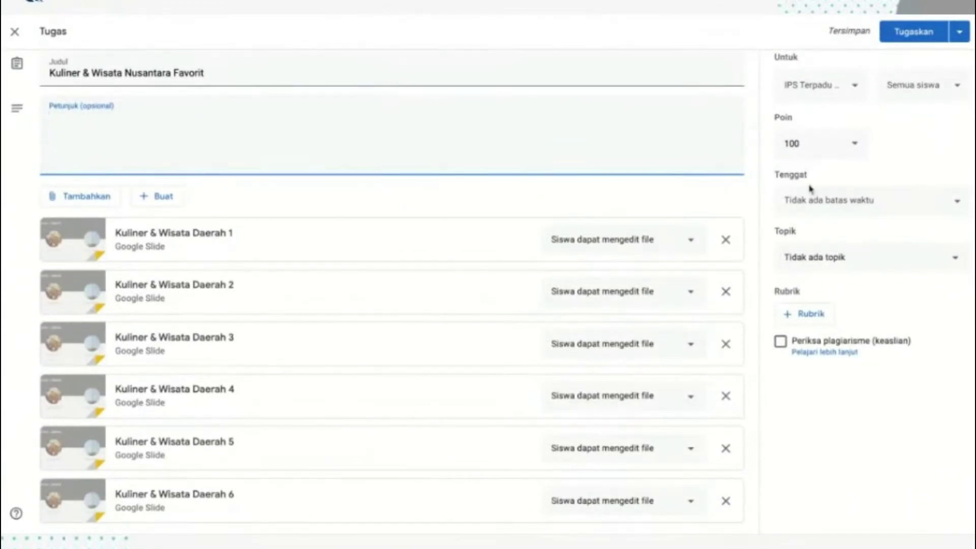
# Step: Set the assignment's deadline to 17 Des 2020 at 18:00
pyautogui.click(808, 203)
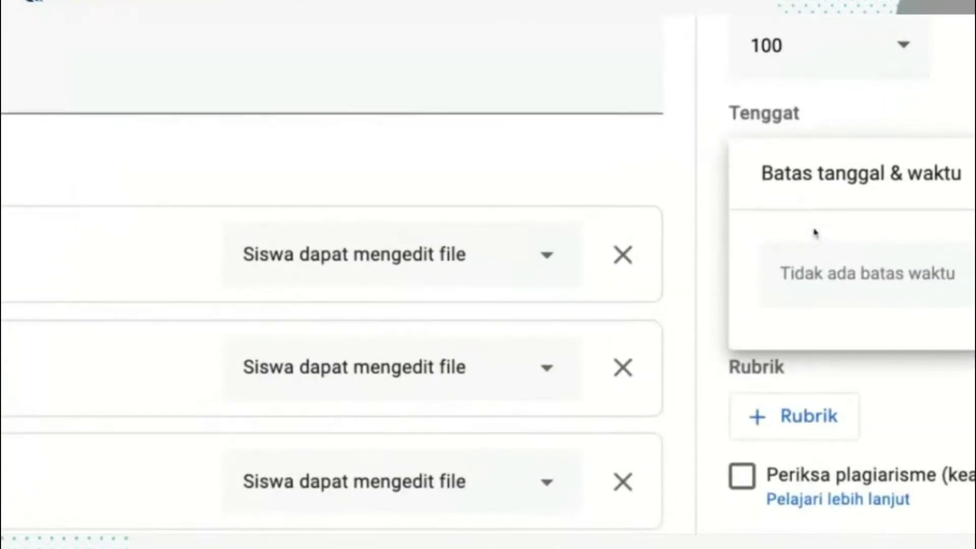
pyautogui.click(869, 290)
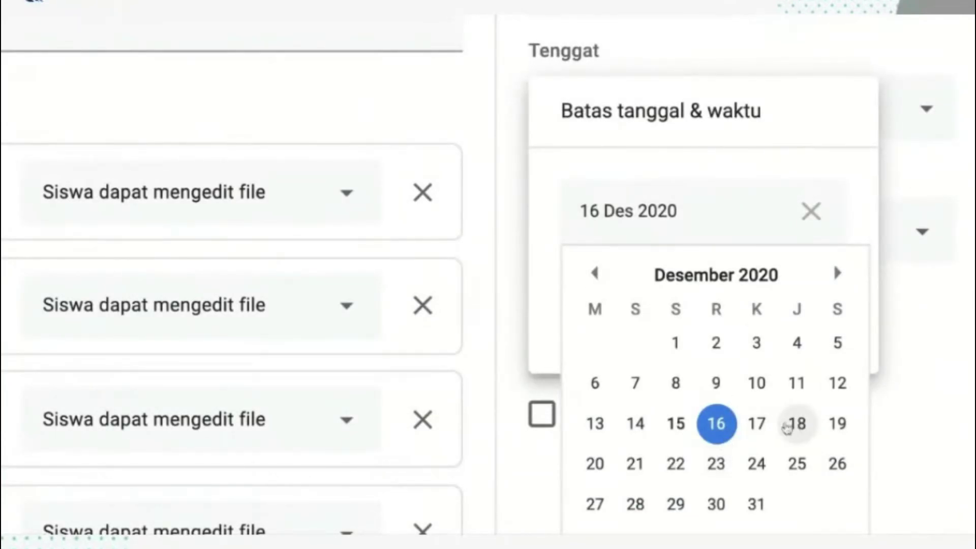
pyautogui.click(762, 424)
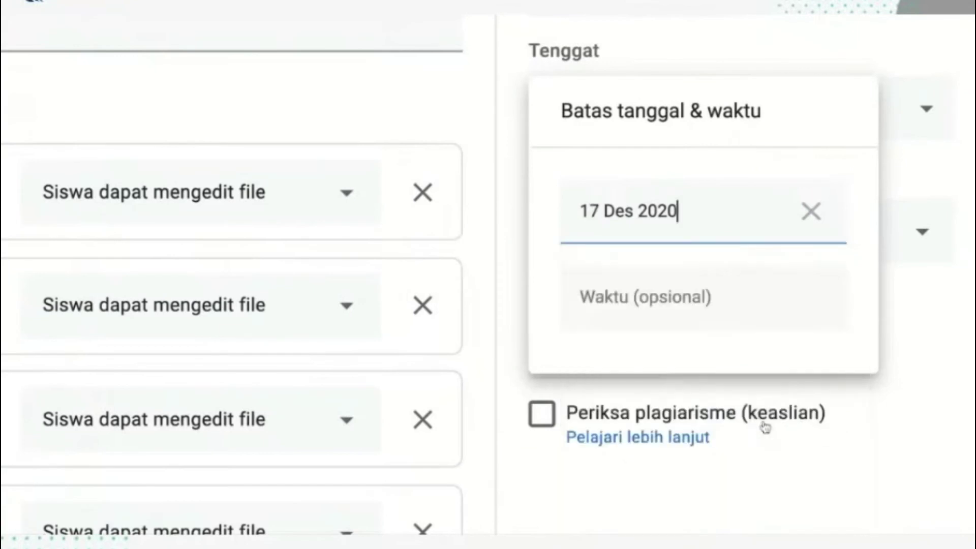
pyautogui.click(742, 310)
pyautogui.write('2')
pyautogui.press('BackSpace')
pyautogui.write('18:00')
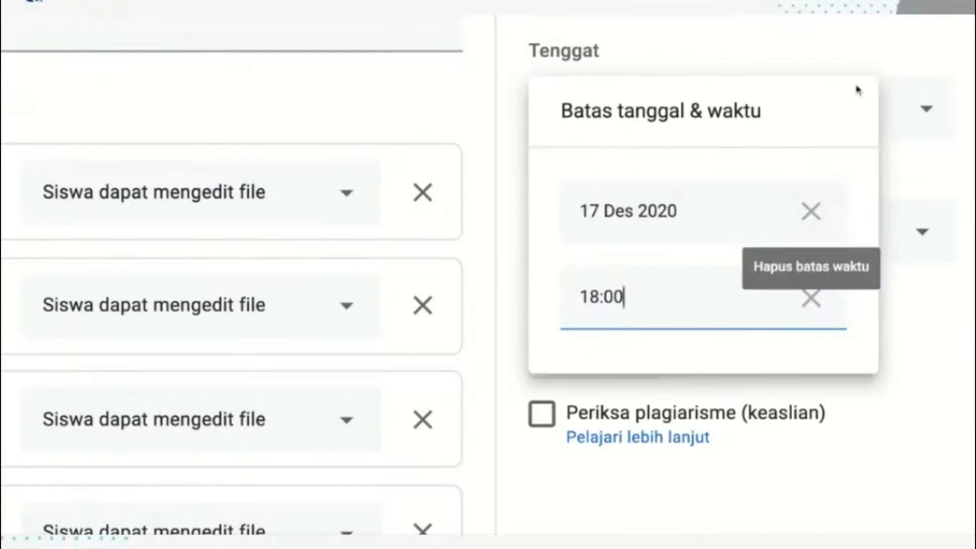
pyautogui.click(838, 57)
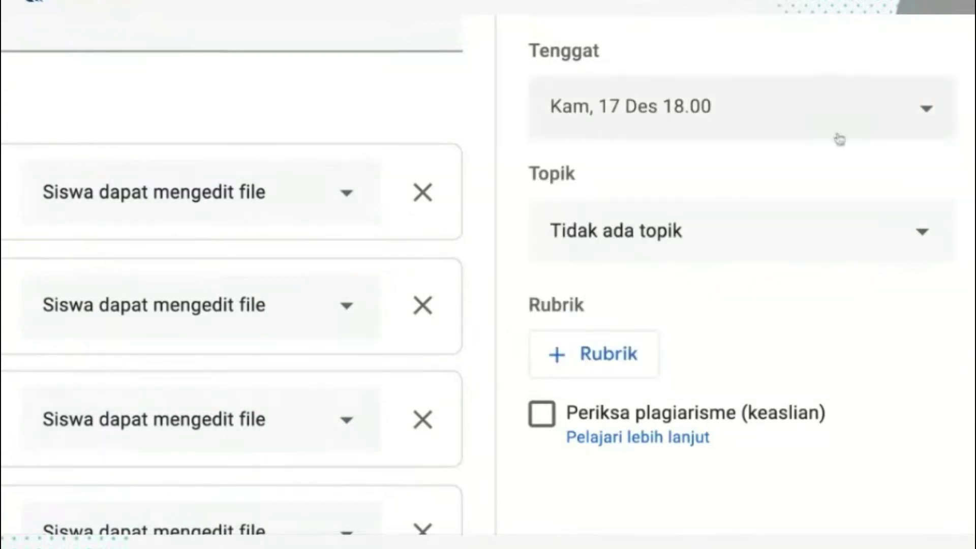
# Step: File the assignment under the topic Kuliner & Wisata Nusantara and assign it to the class right away
pyautogui.click(803, 231)
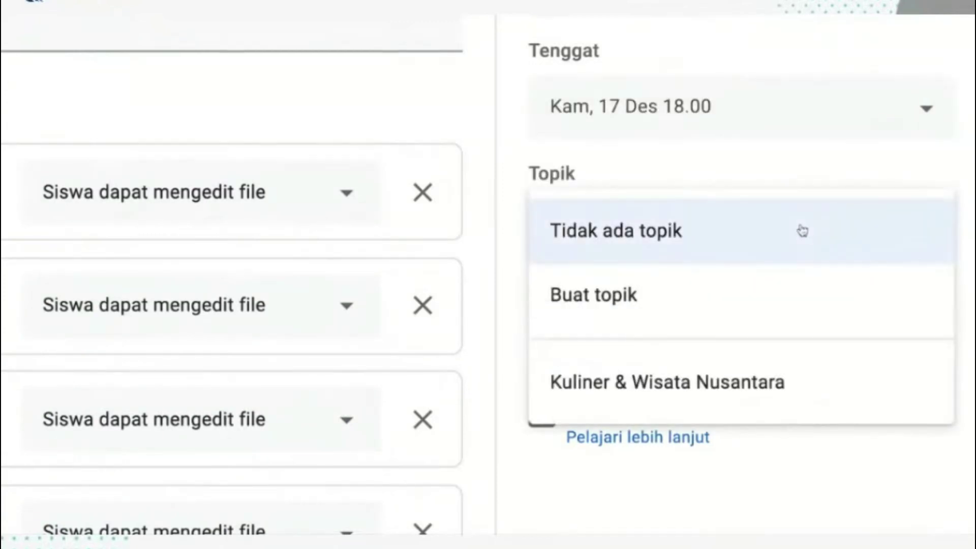
pyautogui.click(781, 365)
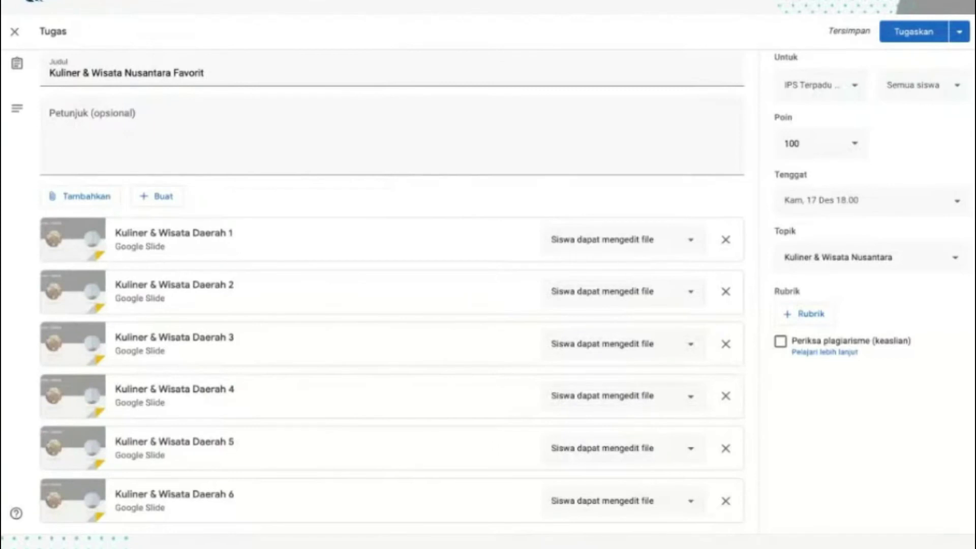
pyautogui.click(958, 40)
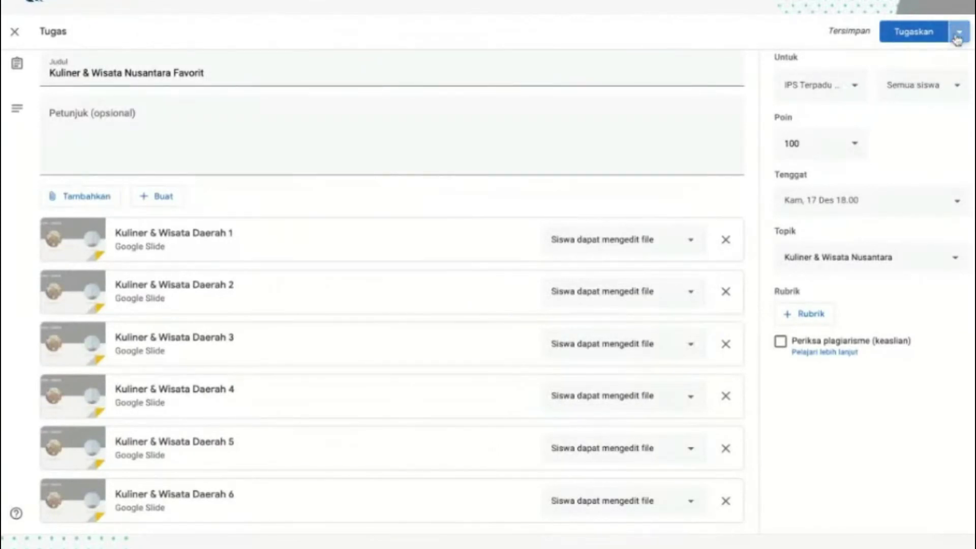
pyautogui.click(958, 39)
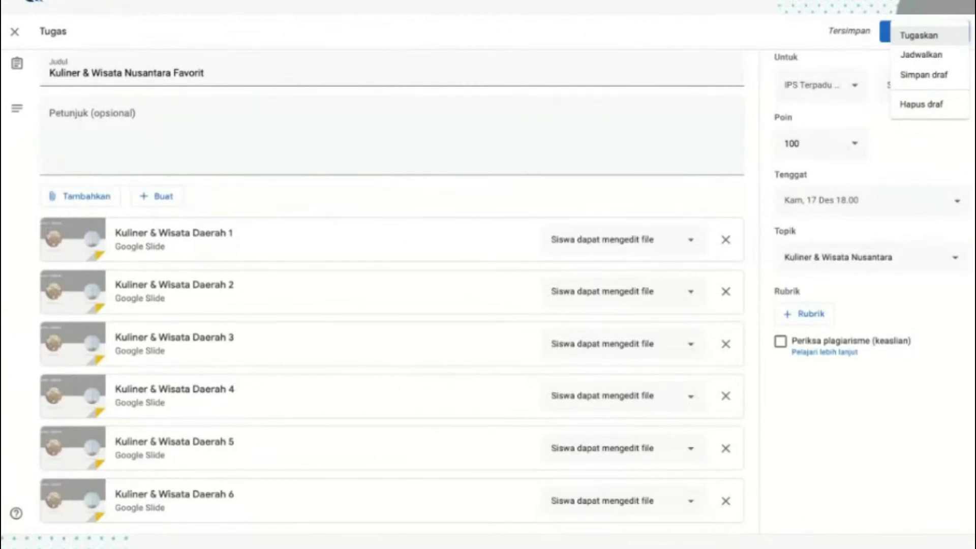
pyautogui.click(932, 35)
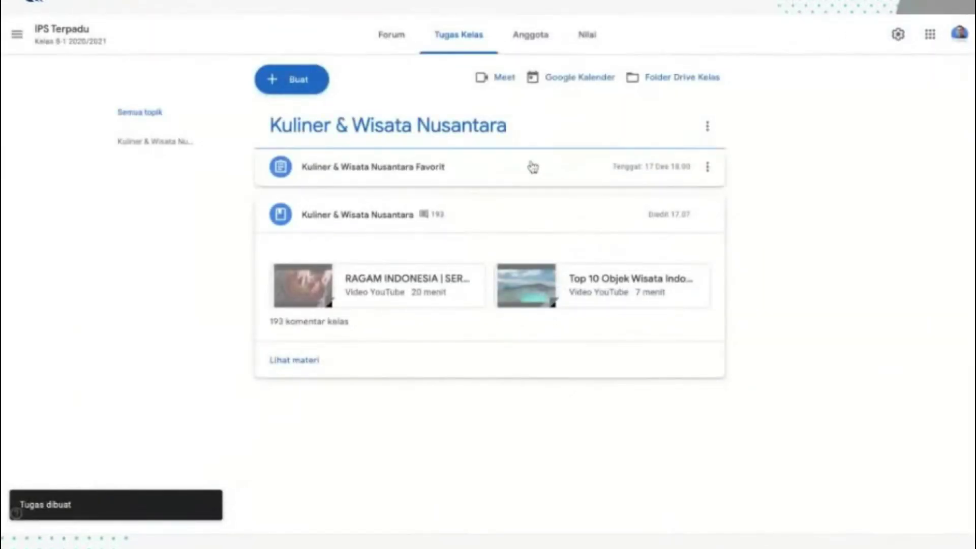
# Step: Expand the assignment Kuliner & Wisata Nusantara Favorit to view its attached slides
pyautogui.click(519, 177)
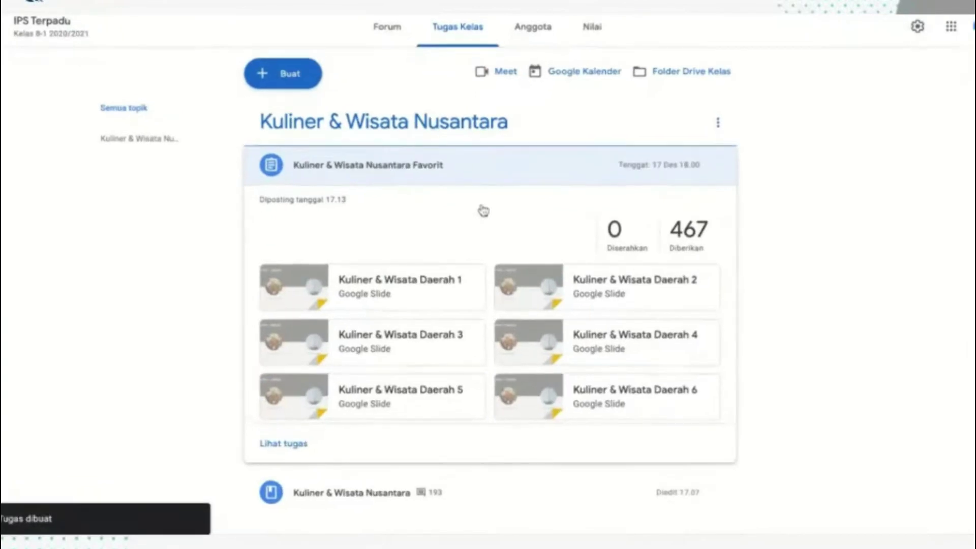
pyautogui.scroll(-1, 493, 355)
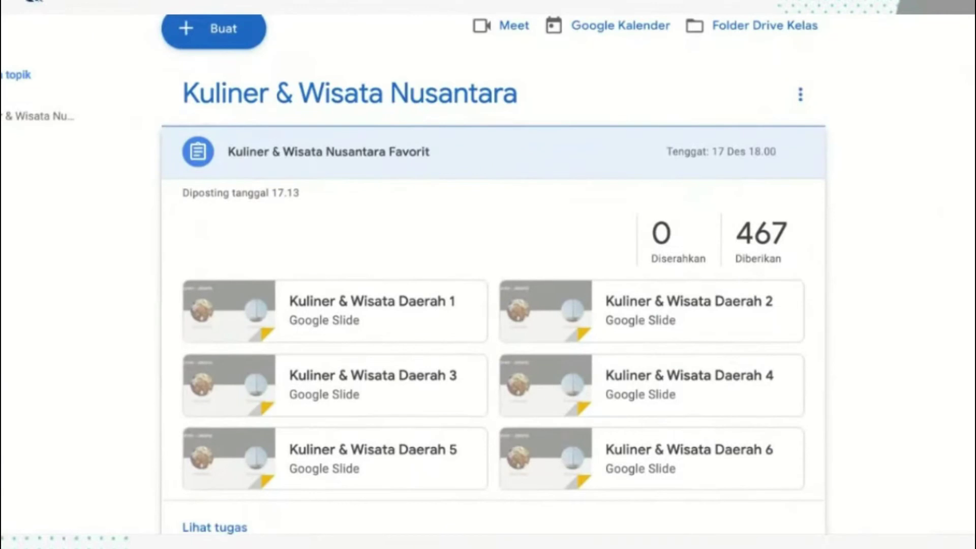
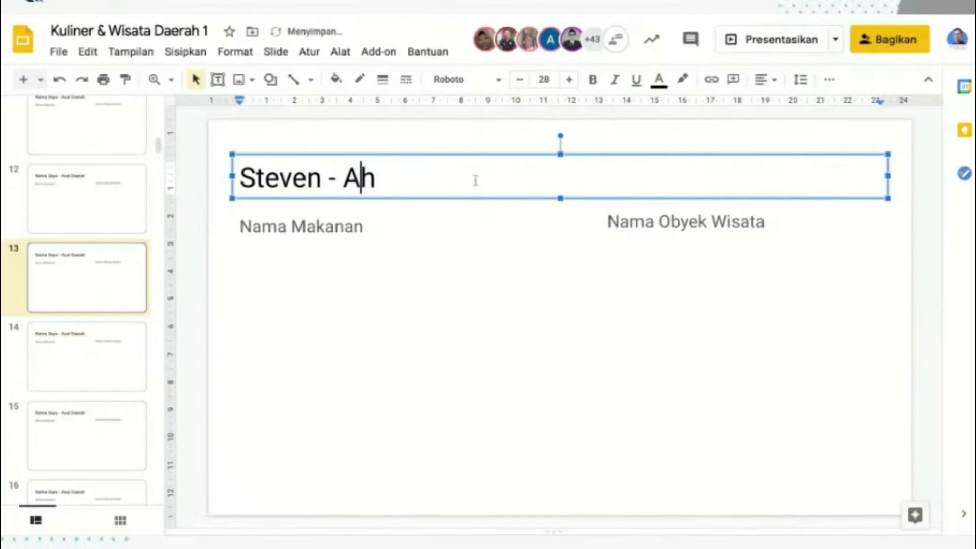
# Step: Complete the slide's title after the student's name with the region Jakarta
pyautogui.press('End')
pyautogui.press('BackSpace')
pyautogui.write('Jakarta')
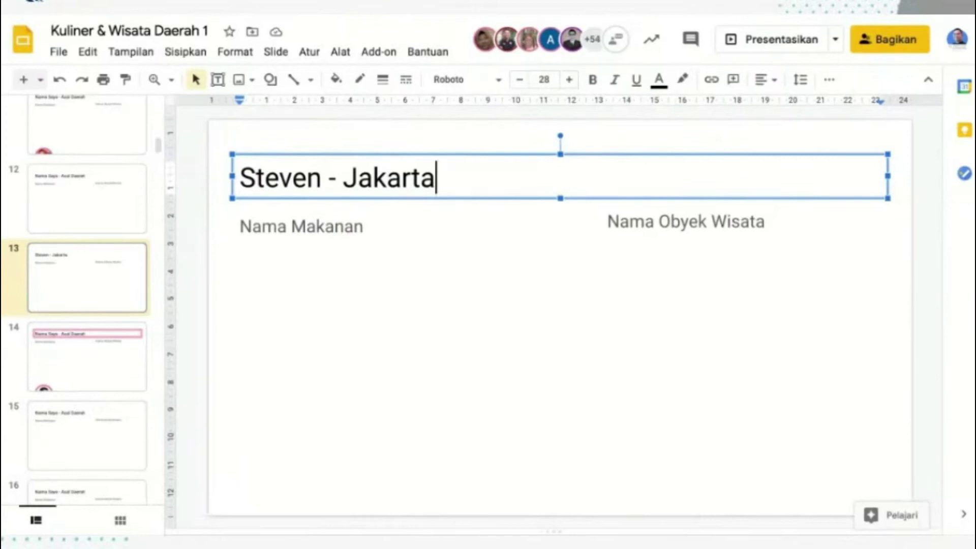
# Step: Search for "GAdo gado" in the Explore (Pelajari) tool alongside the slide
pyautogui.hotkey('ctrl', 'alt', 'shift', 'i')
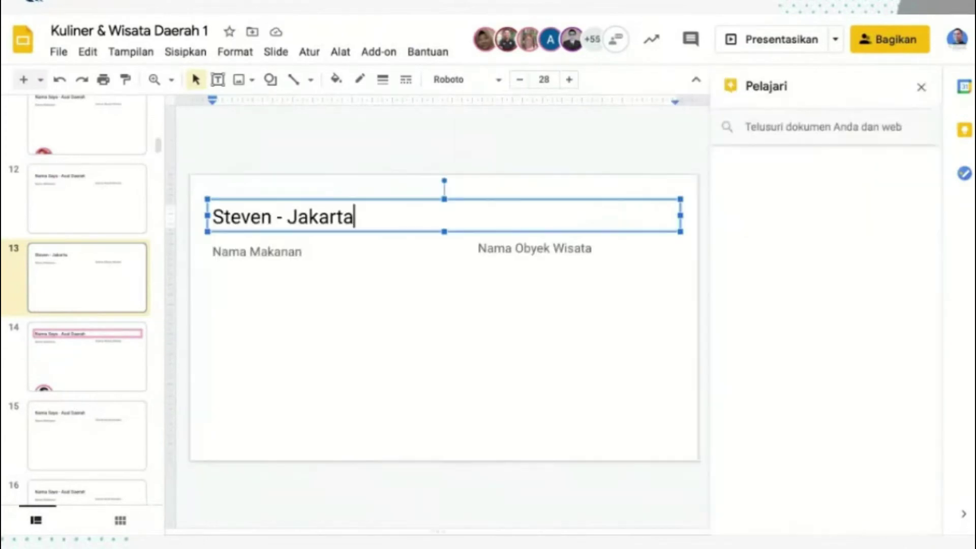
pyautogui.click(920, 88)
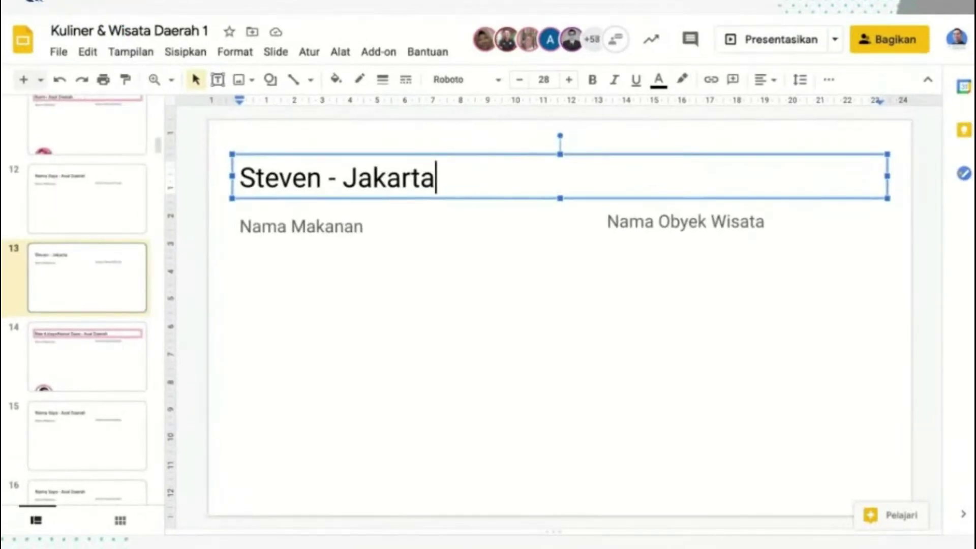
pyautogui.click(893, 515)
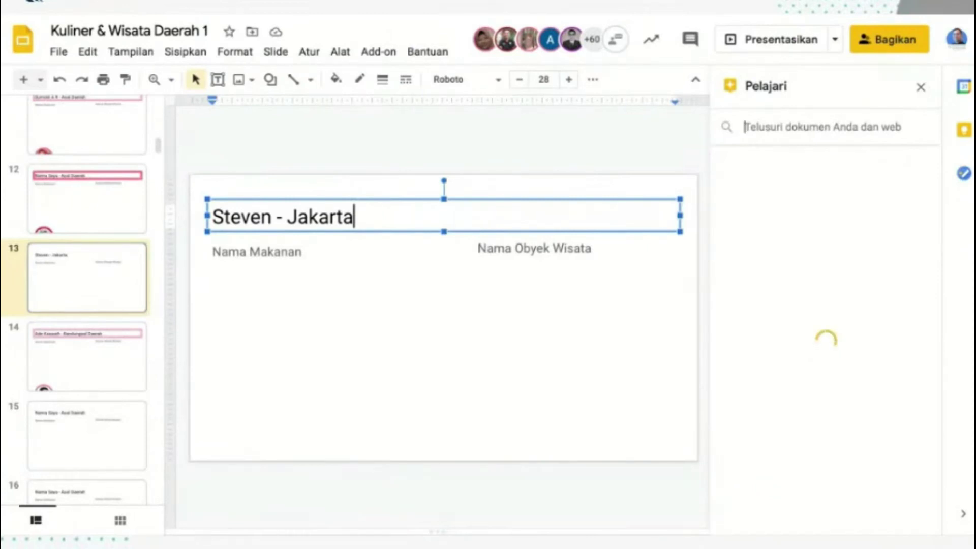
pyautogui.write('GAdo gado')
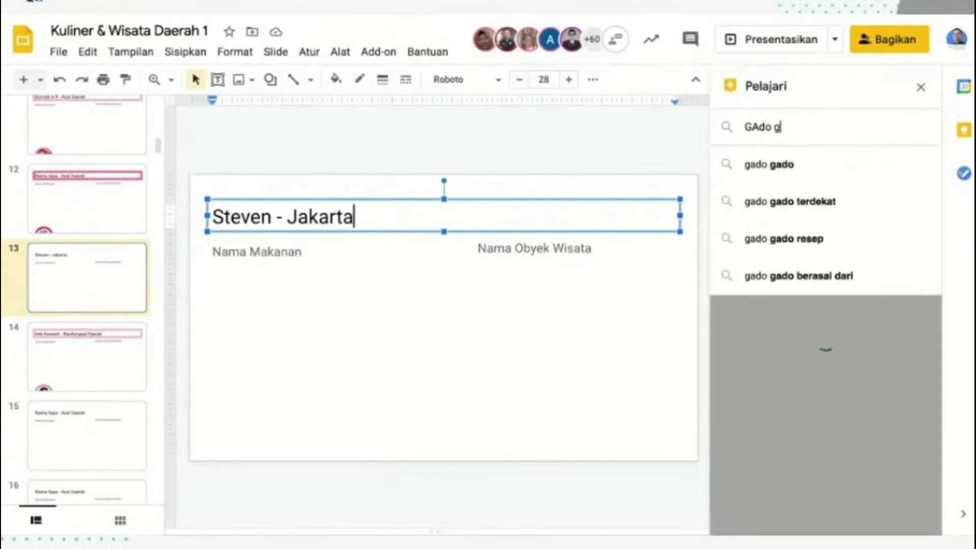
pyautogui.press('Return')
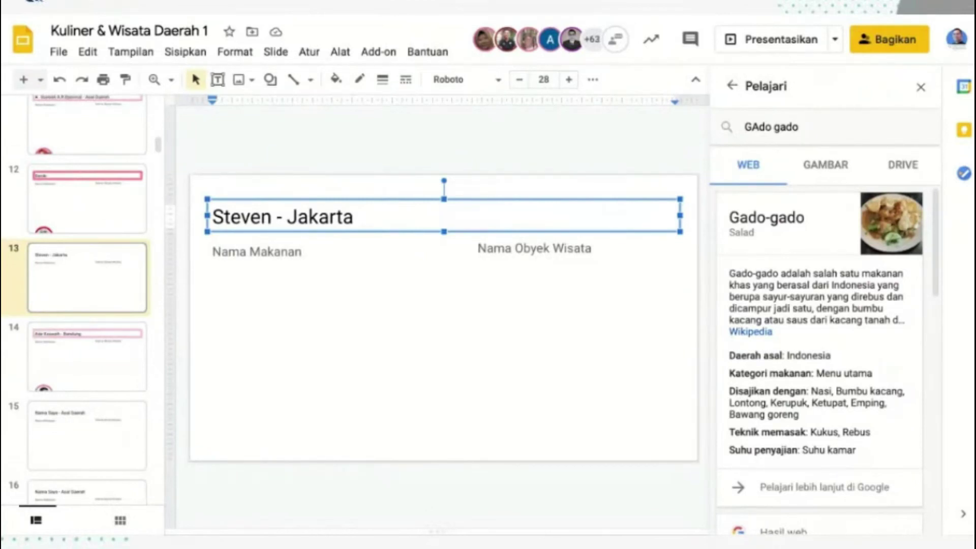
# Step: Examine the web results for gado-gado, from the summary card through the linked sites
pyautogui.scroll(-1, 790, 360)
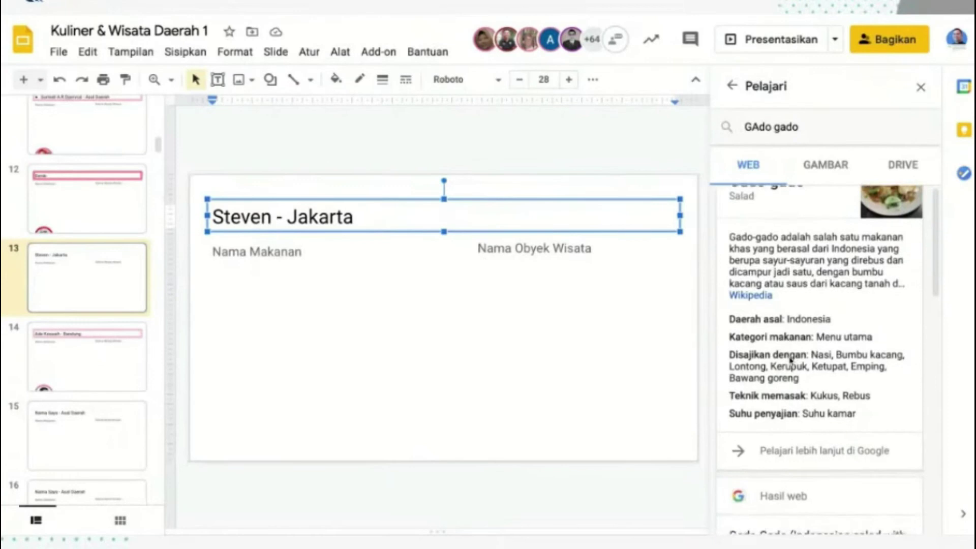
pyautogui.scroll(1, 790, 360)
pyautogui.scroll(-4, 790, 360)
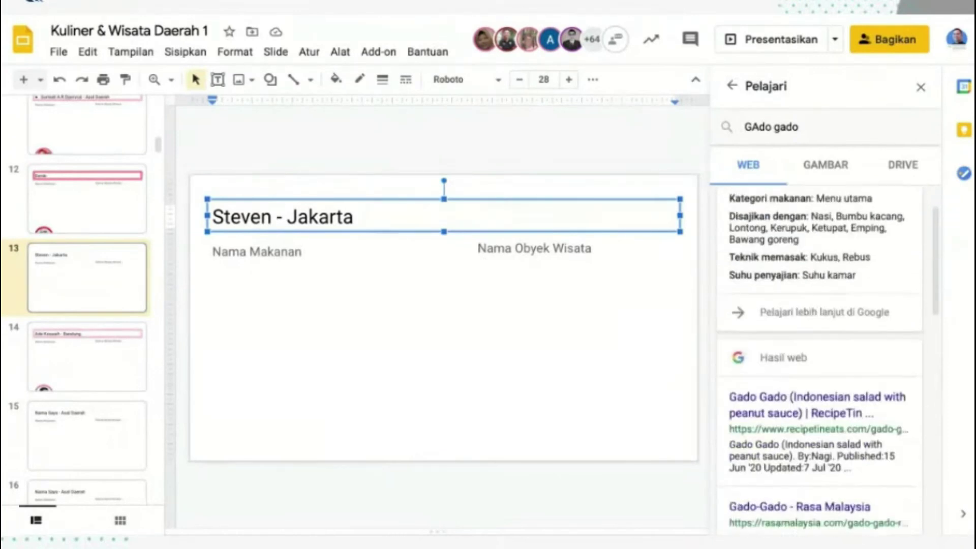
pyautogui.scroll(-3, 819, 360)
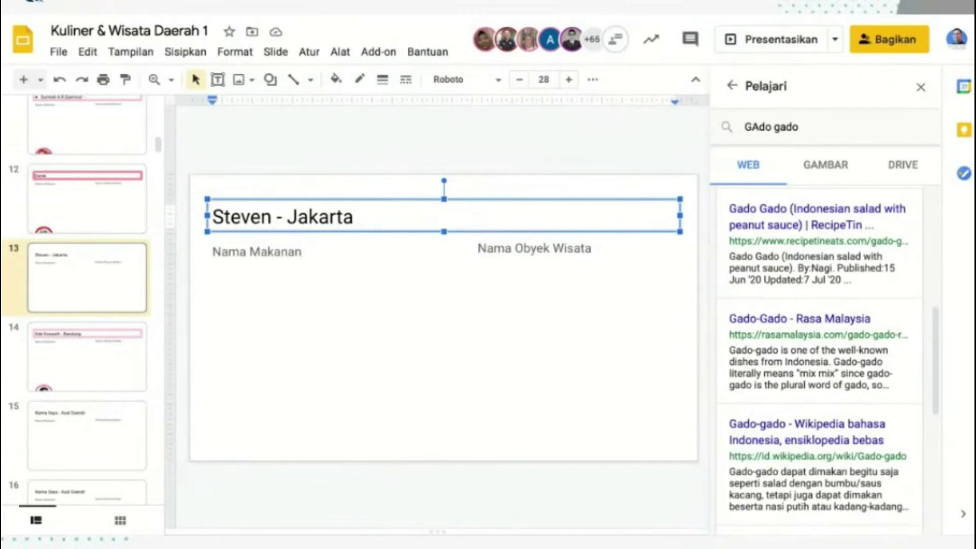
pyautogui.scroll(-6, 819, 359)
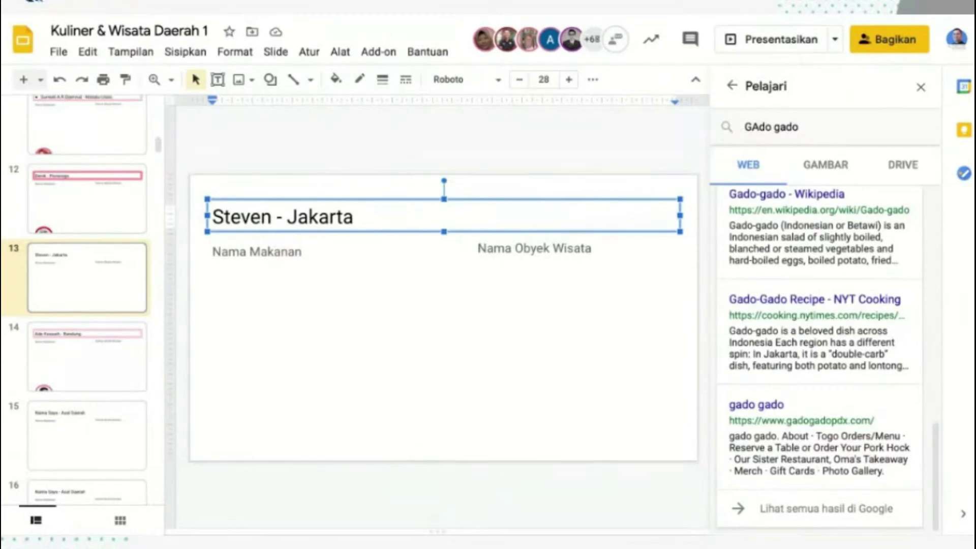
pyautogui.scroll(3, 819, 360)
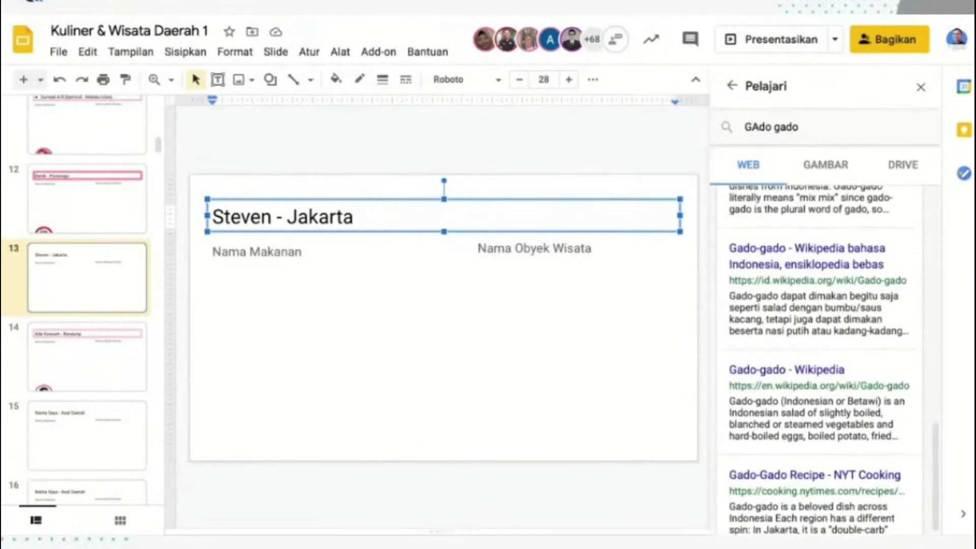
pyautogui.scroll(5, 819, 360)
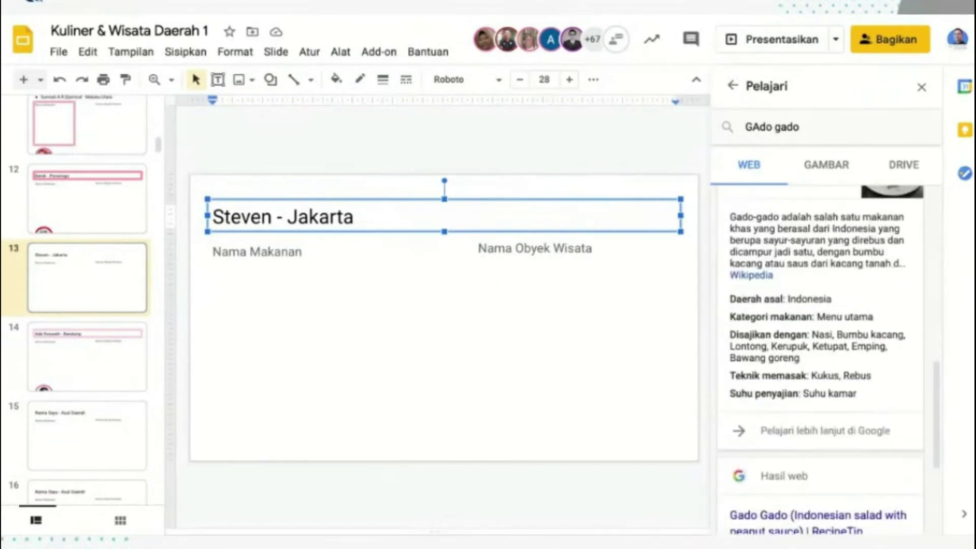
pyautogui.scroll(1, 819, 360)
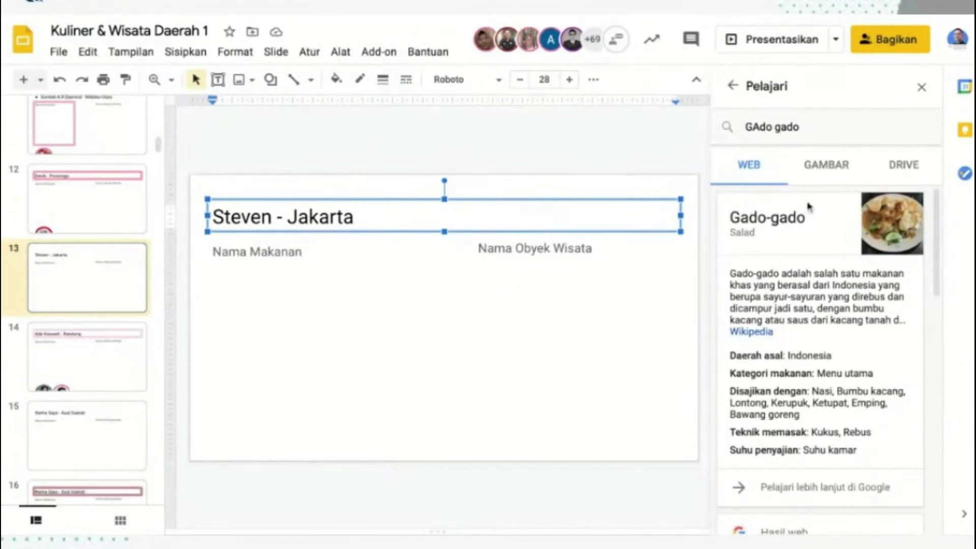
pyautogui.scroll(-10, 807, 207)
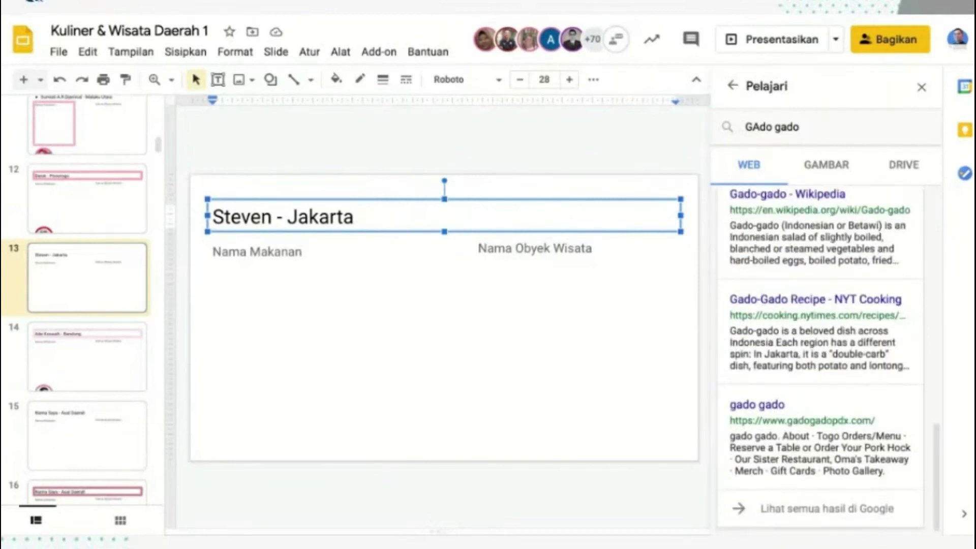
# Step: Insert the first gado-gado photo from the image results and move it under Nama Makanan on the slide
pyautogui.click(834, 176)
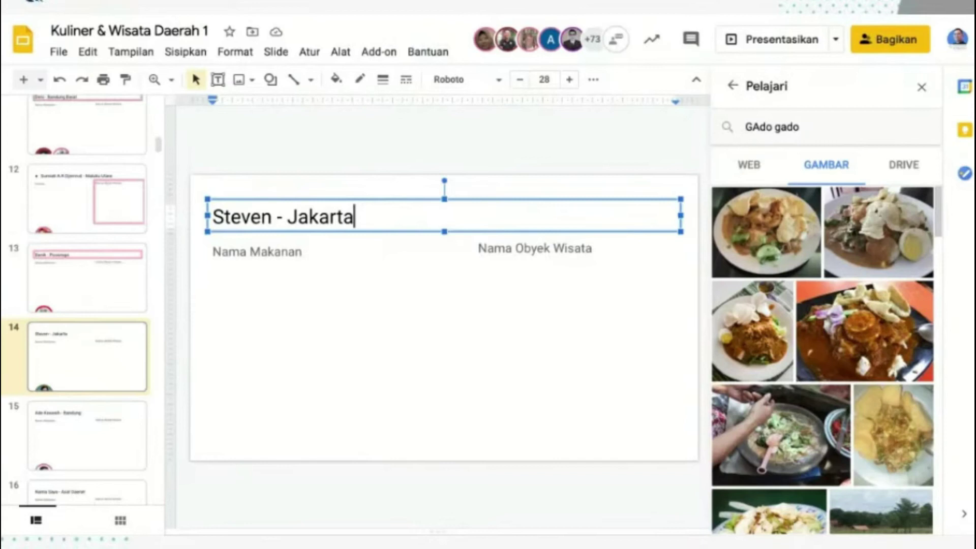
pyautogui.scroll(-1, 812, 316)
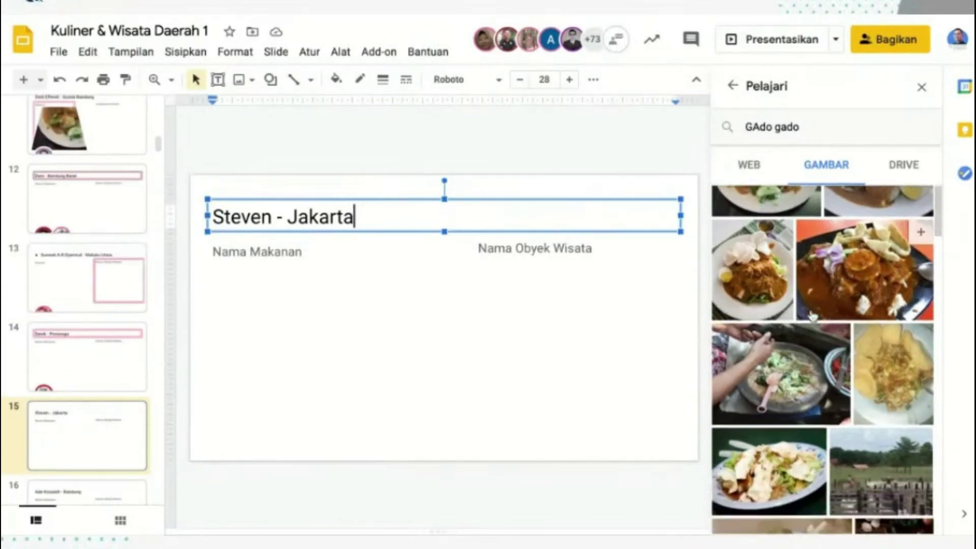
pyautogui.scroll(-1, 812, 316)
pyautogui.scroll(-4, 811, 320)
pyautogui.scroll(-5, 811, 327)
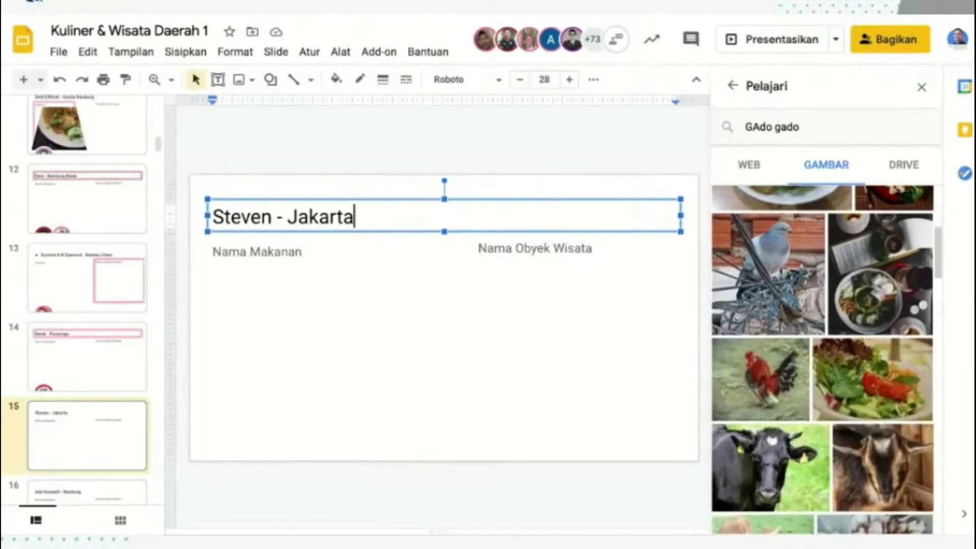
pyautogui.scroll(10, 789, 251)
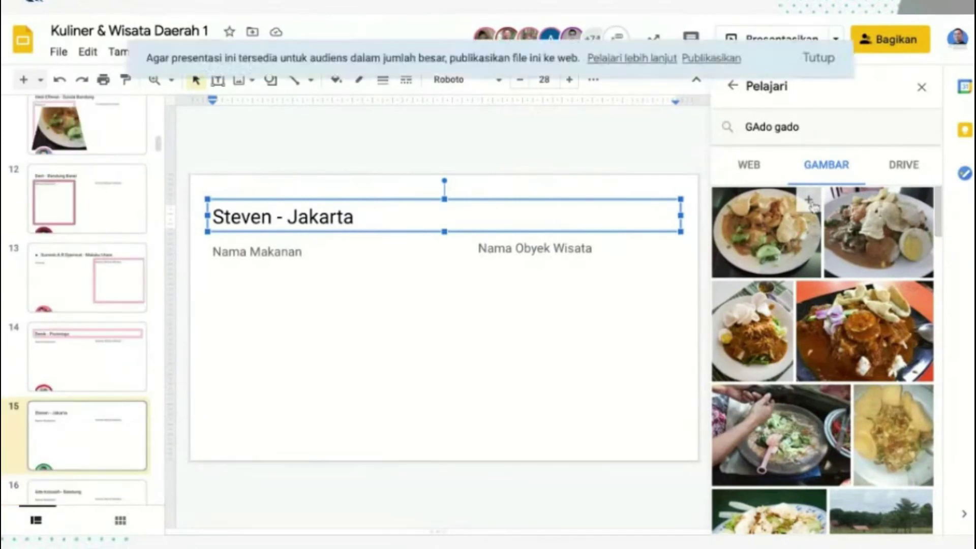
pyautogui.click(789, 221)
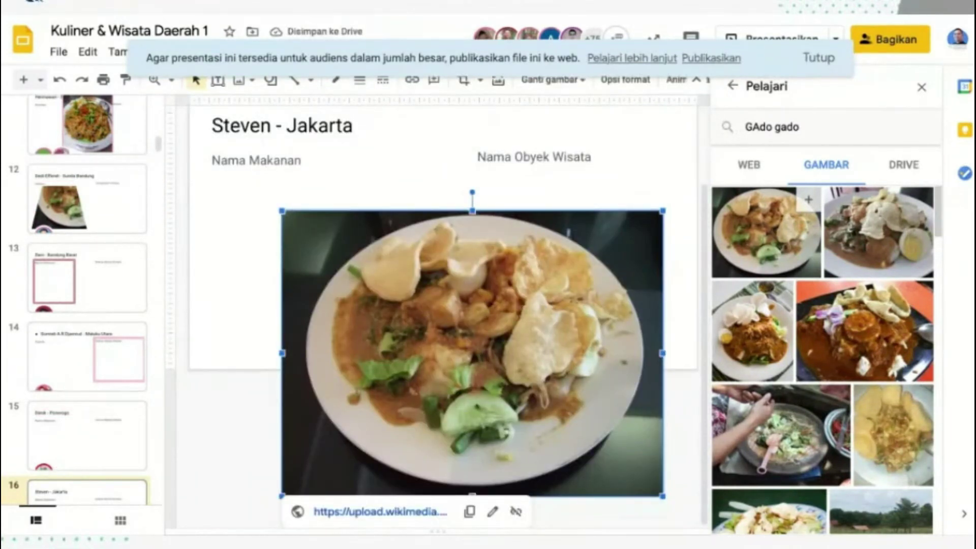
pyautogui.moveTo(411, 310); pyautogui.dragTo(306, 262)
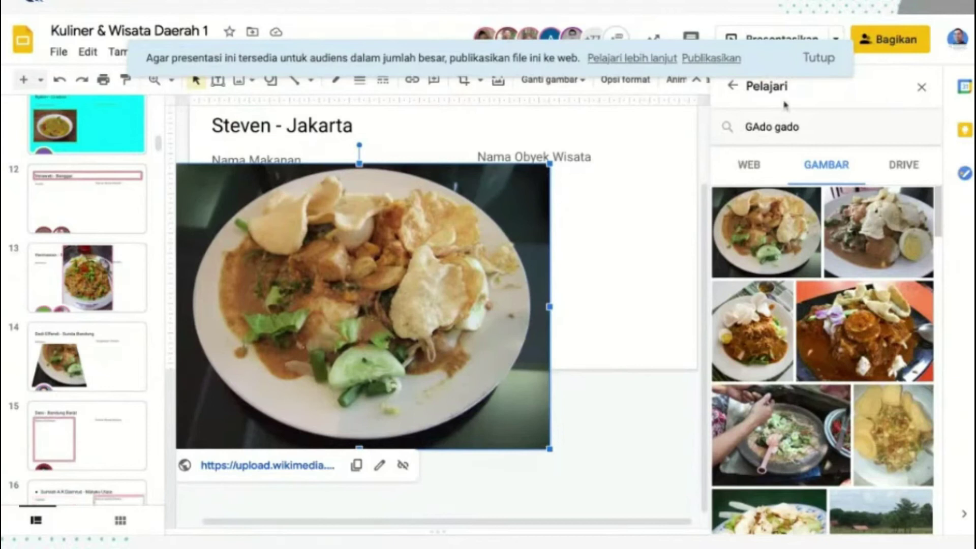
# Step: Search for images of "Monas" and insert the first monument photo on the slide
pyautogui.click(773, 123)
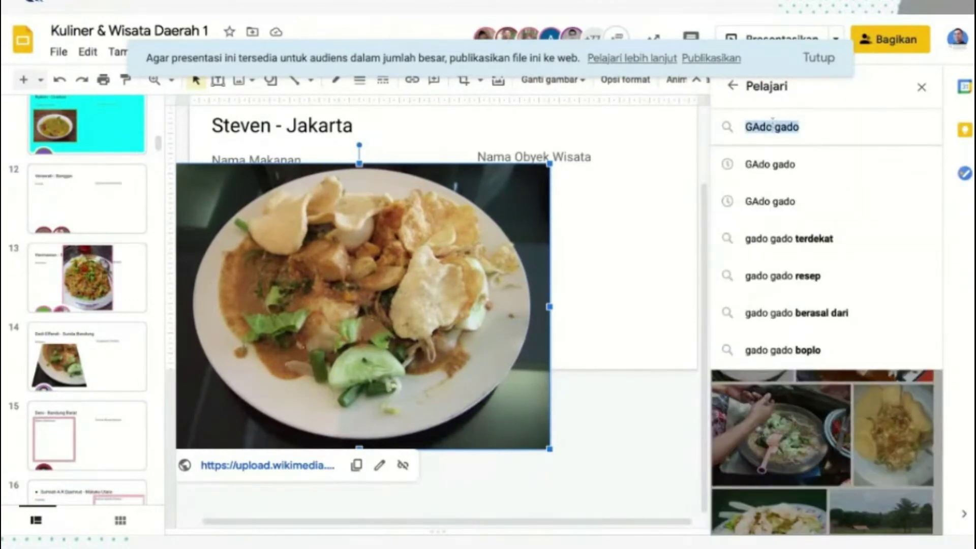
pyautogui.write('Jaka')
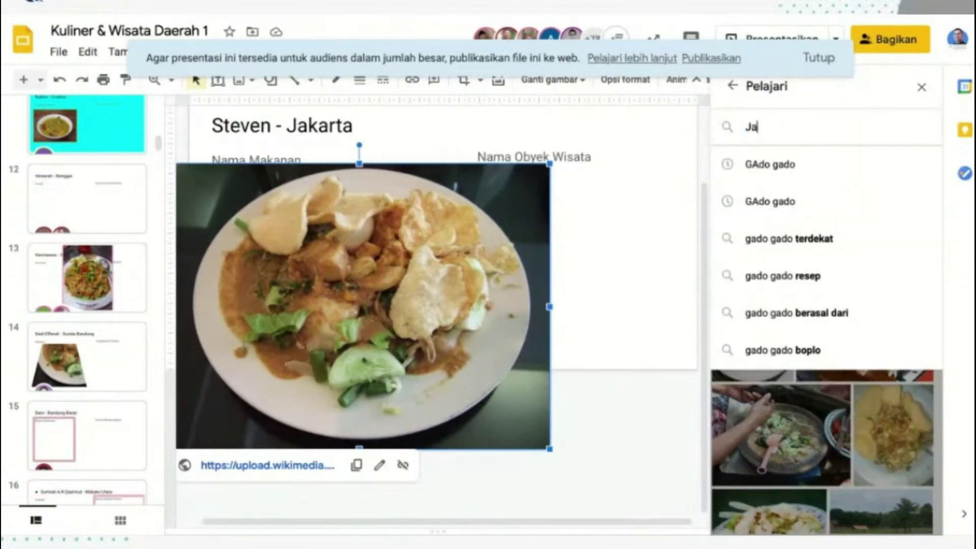
pyautogui.press('BackSpace')
pyautogui.press('BackSpace')
pyautogui.press('BackSpace')
pyautogui.press('BackSpace')
pyautogui.write('Monsa')
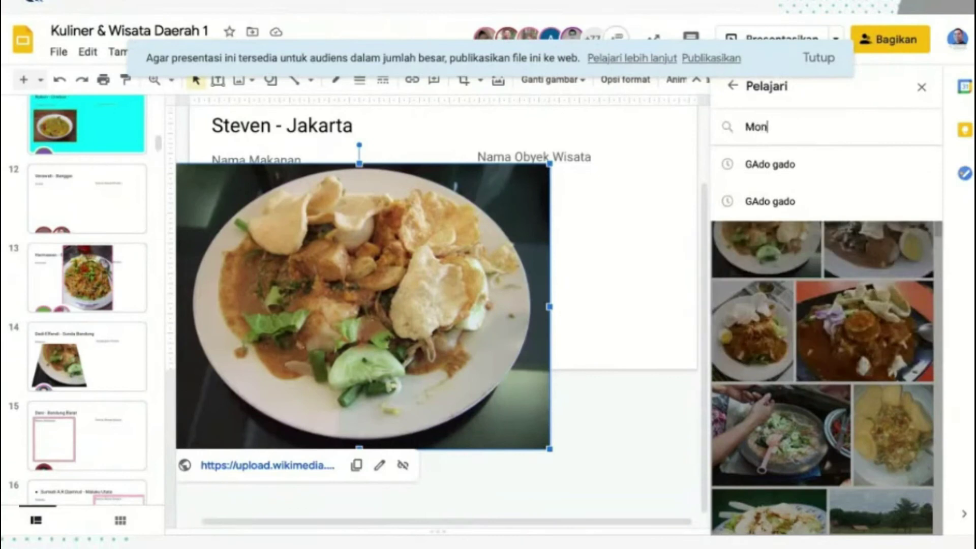
pyautogui.press('BackSpace')
pyautogui.press('BackSpace')
pyautogui.write('as')
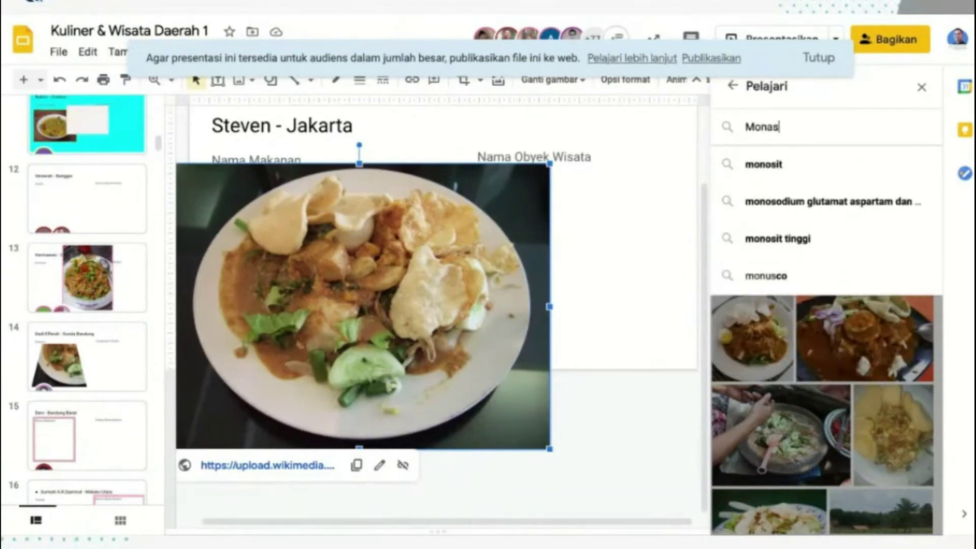
pyautogui.press('Return')
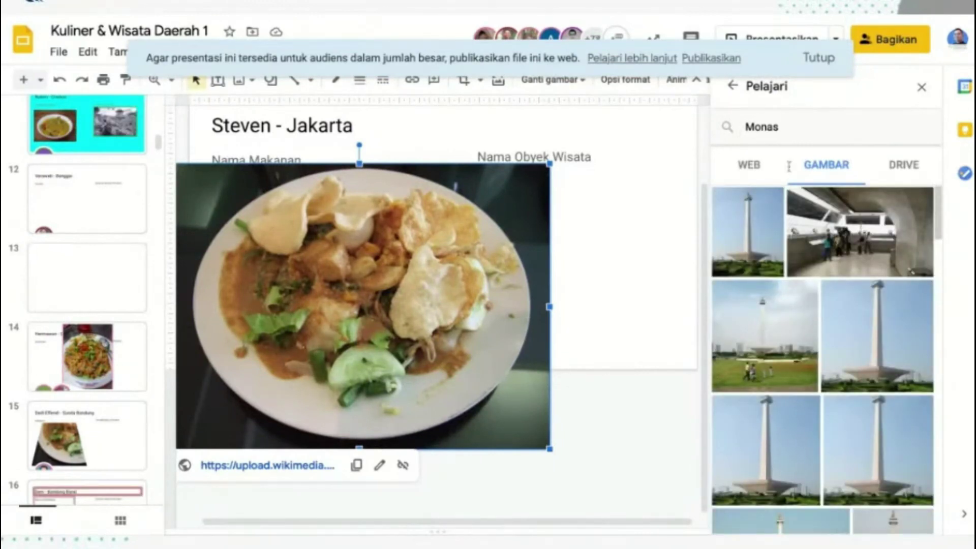
pyautogui.moveTo(808, 225)
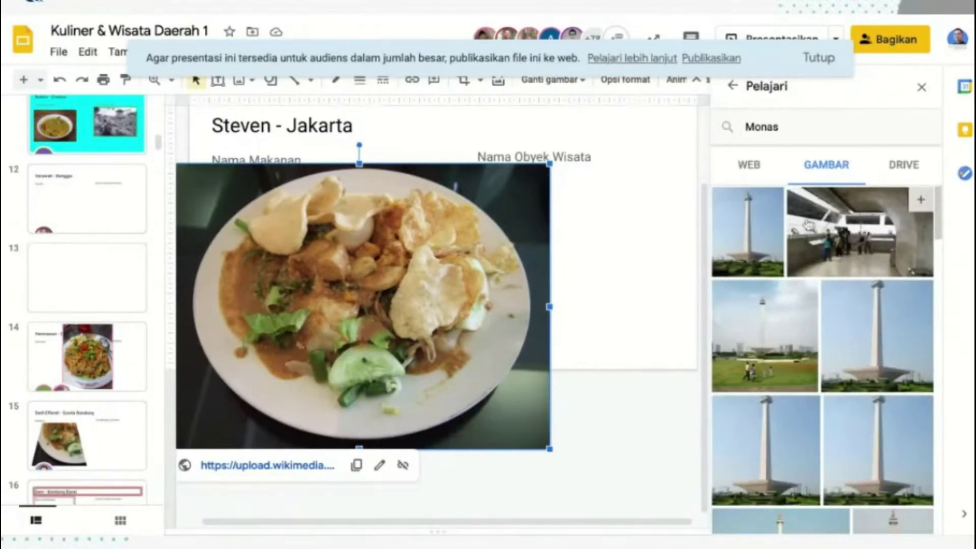
pyautogui.click(757, 242)
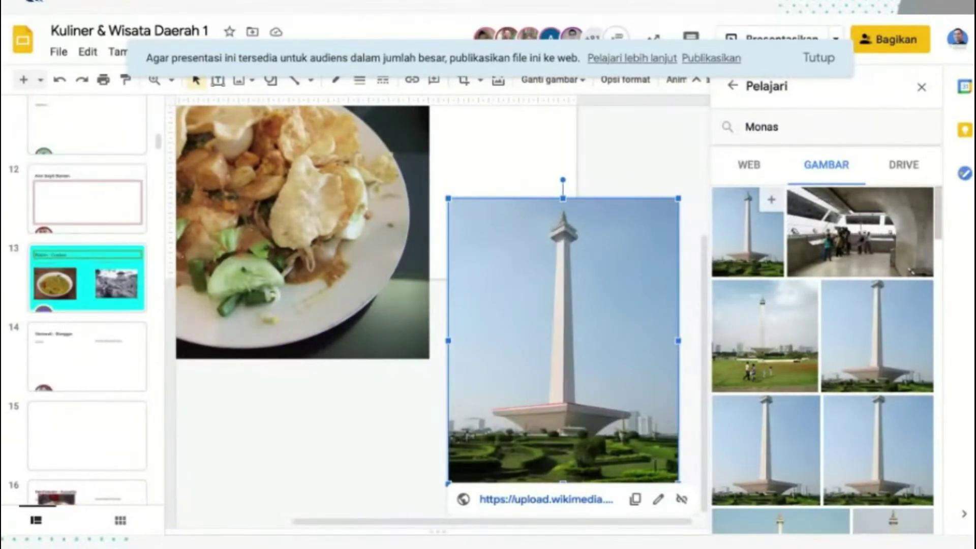
# Step: Dismiss the publish-to-web notice and shrink the gado-gado photo so it clears the Nama Makanan label
pyautogui.scroll(1, 449, 260)
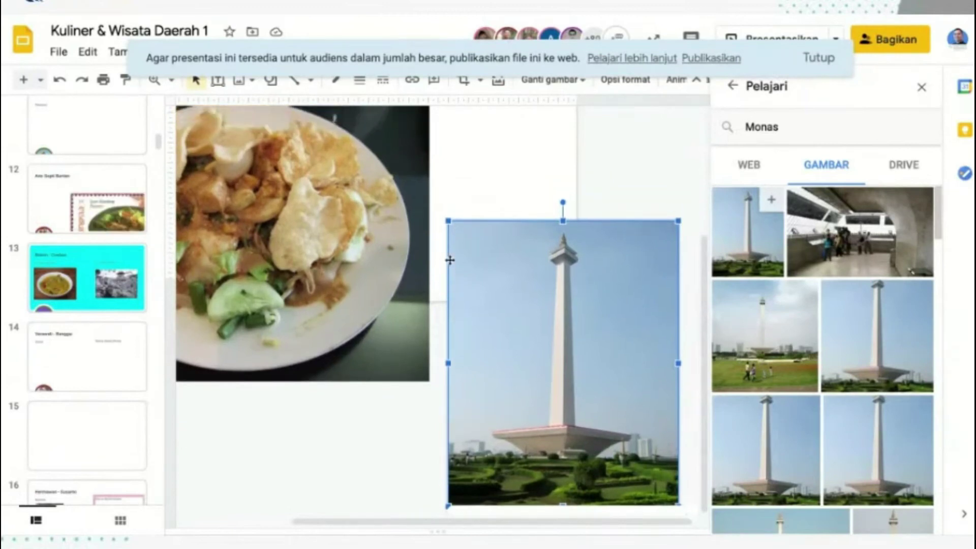
pyautogui.scroll(4, 449, 260)
pyautogui.hscroll(-2, 450, 260)
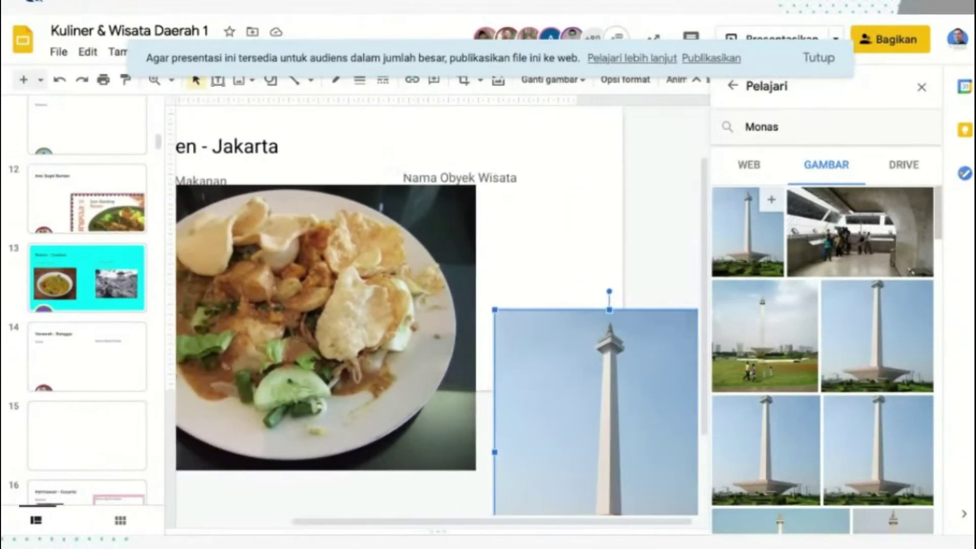
pyautogui.hscroll(-3, 645, 158)
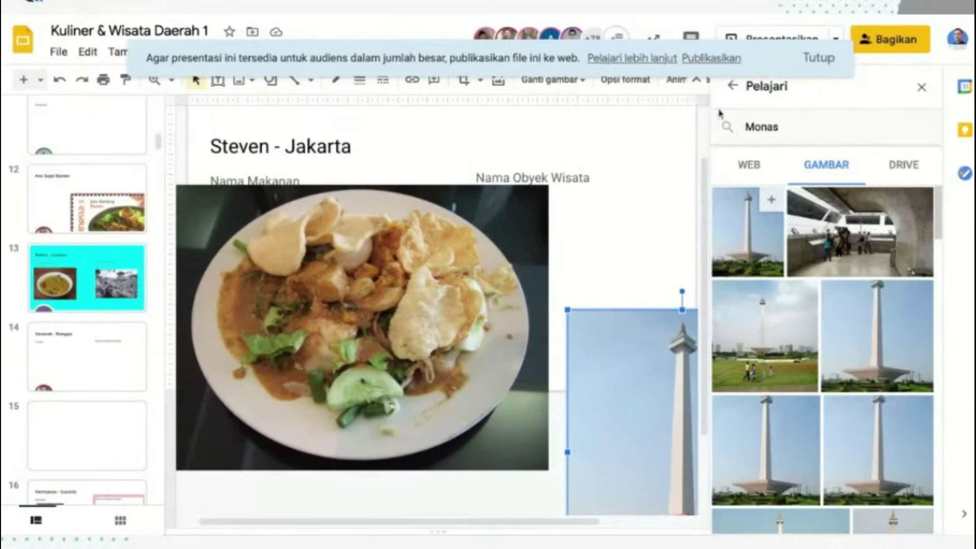
pyautogui.click(809, 60)
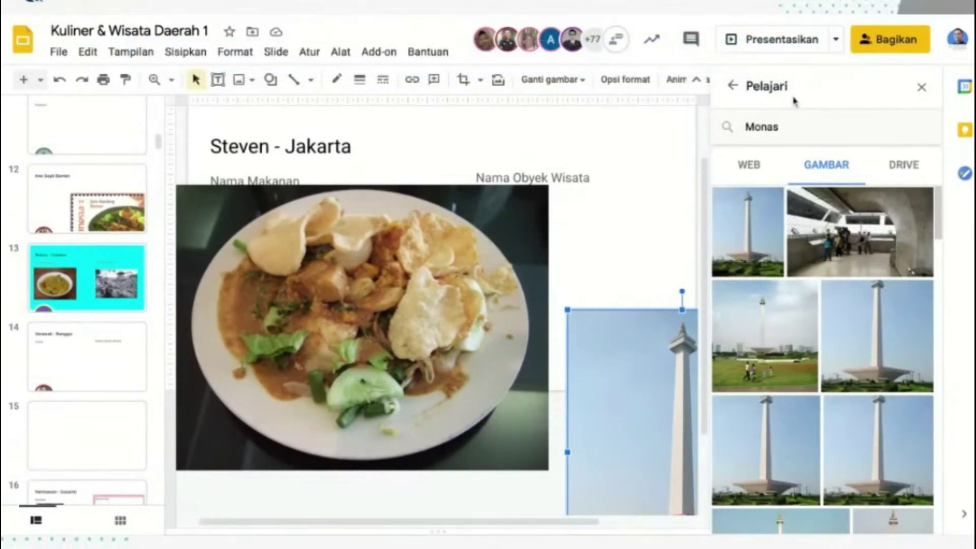
pyautogui.click(498, 278)
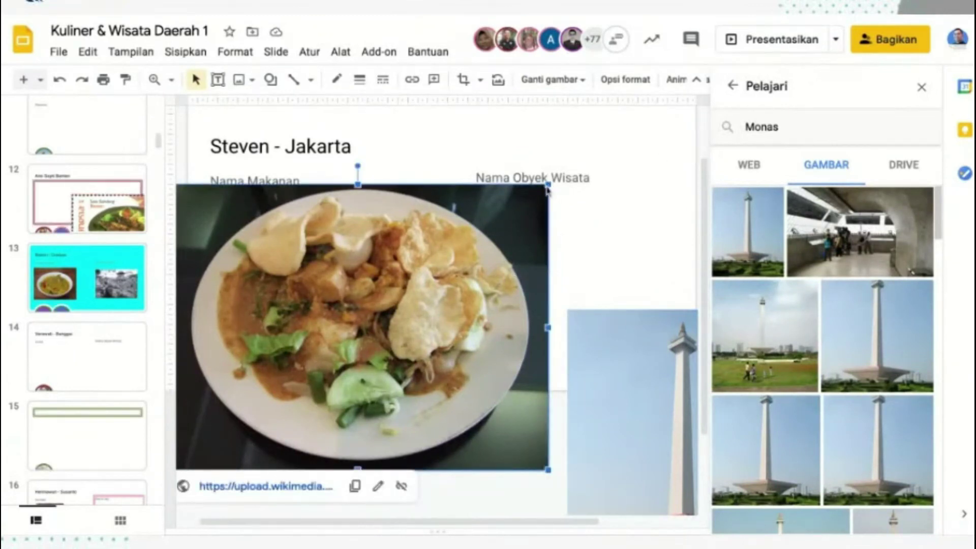
pyautogui.moveTo(546, 189); pyautogui.dragTo(503, 221)
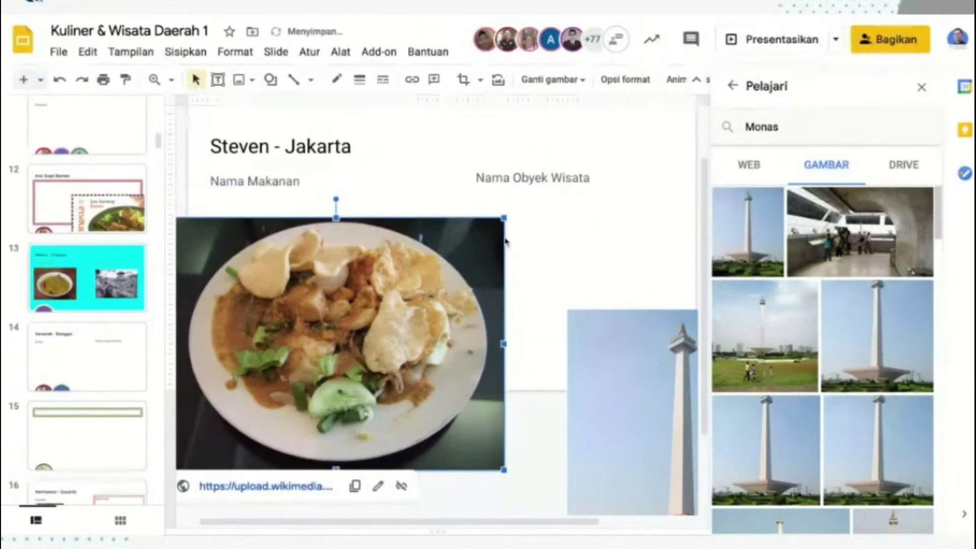
# Step: Move the Monas photo beside the gado-gado photo under Nama Obyek Wisata, and return Explore to its layout suggestions
pyautogui.click(600, 331)
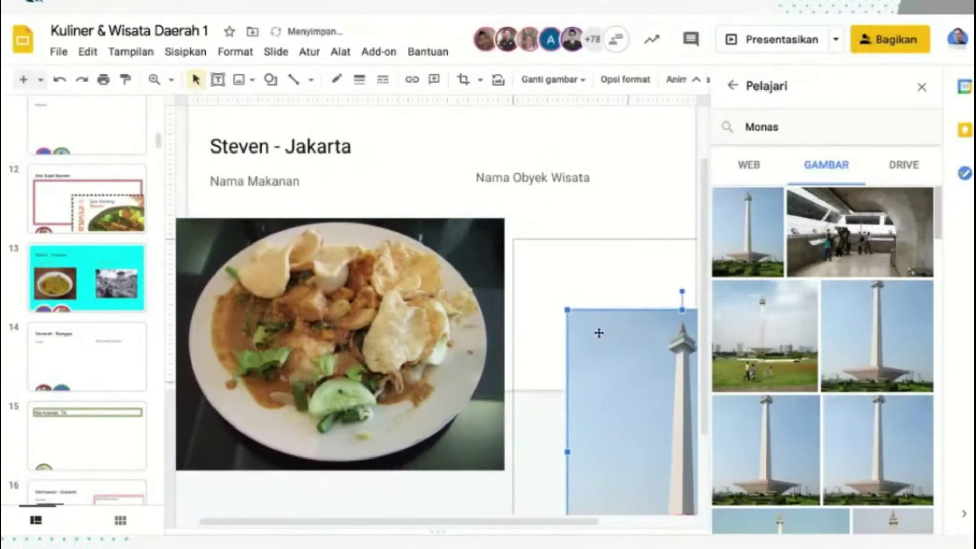
pyautogui.moveTo(549, 245); pyautogui.dragTo(550, 239)
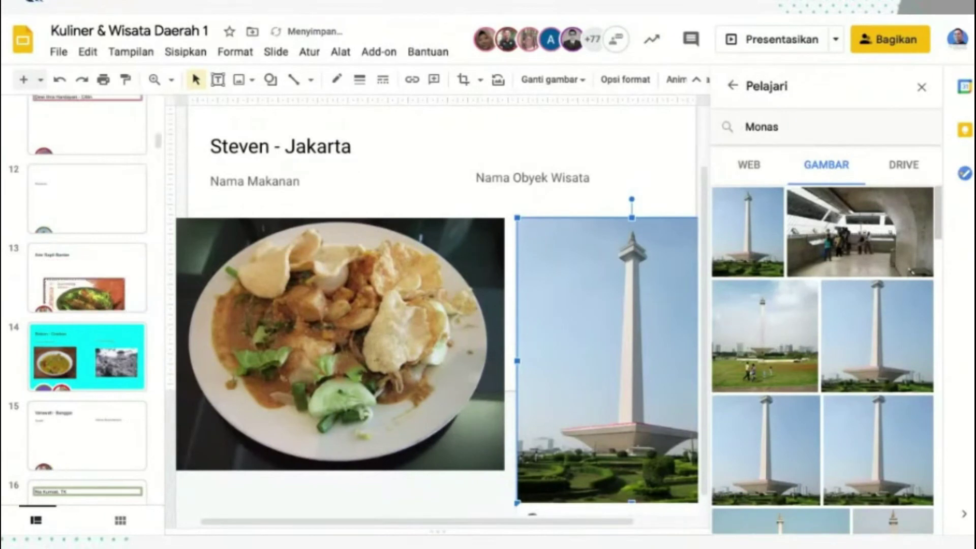
pyautogui.click(765, 85)
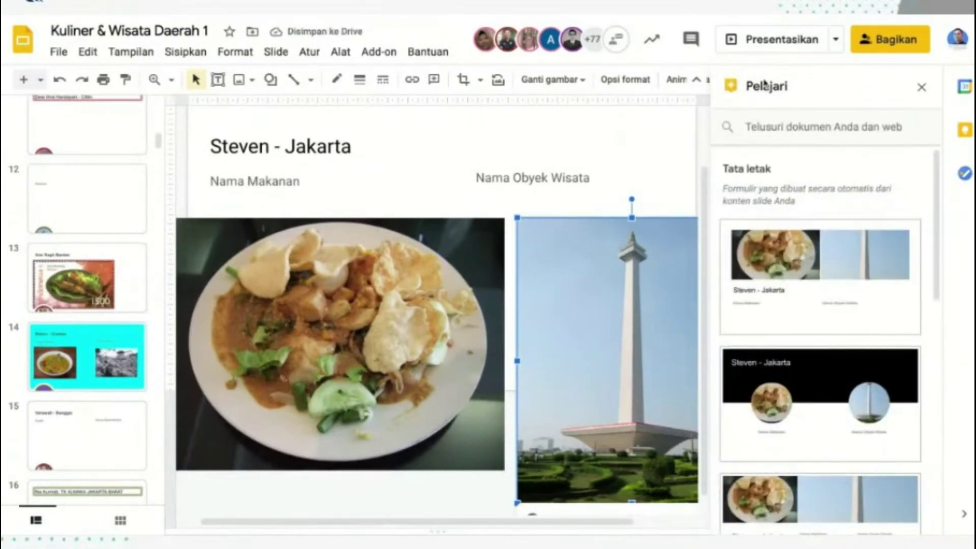
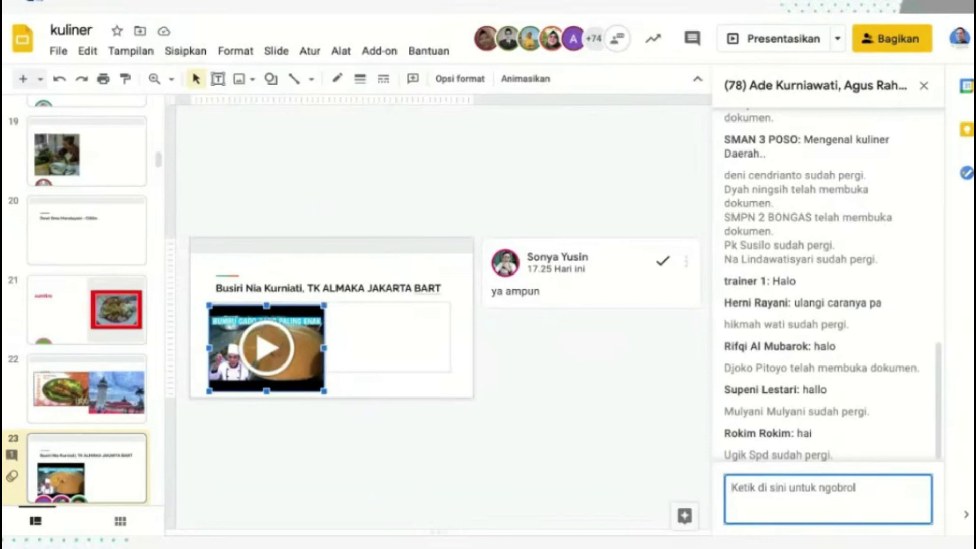
# Step: Close the chat and view slides 20, 6, 4 and 2 of the kuliner presentation
pyautogui.click(920, 98)
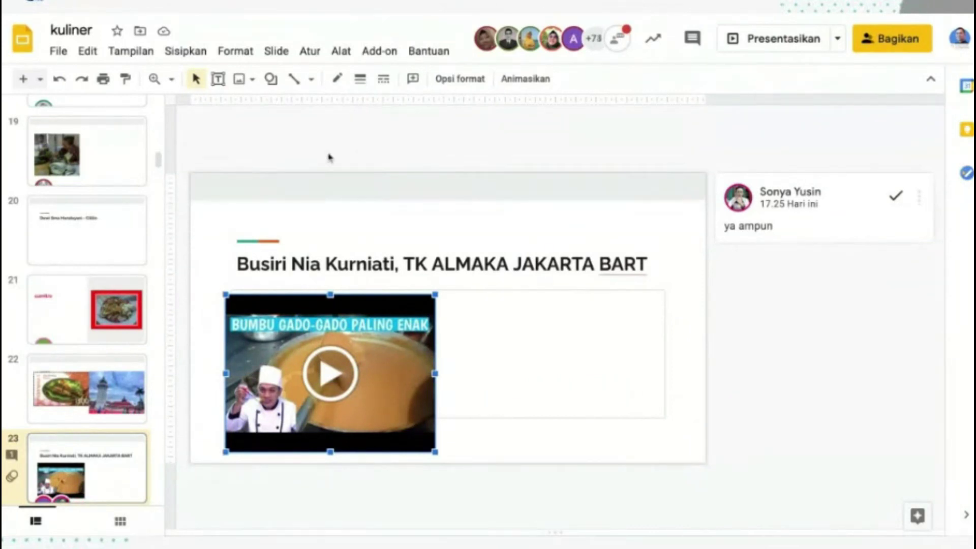
pyautogui.click(66, 238)
pyautogui.scroll(3, 68, 239)
pyautogui.scroll(15, 66, 239)
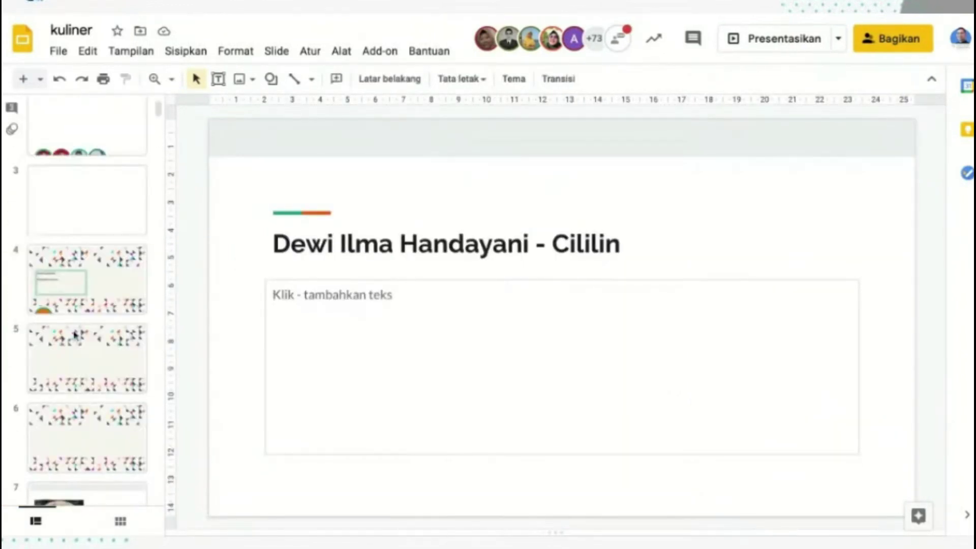
pyautogui.click(73, 412)
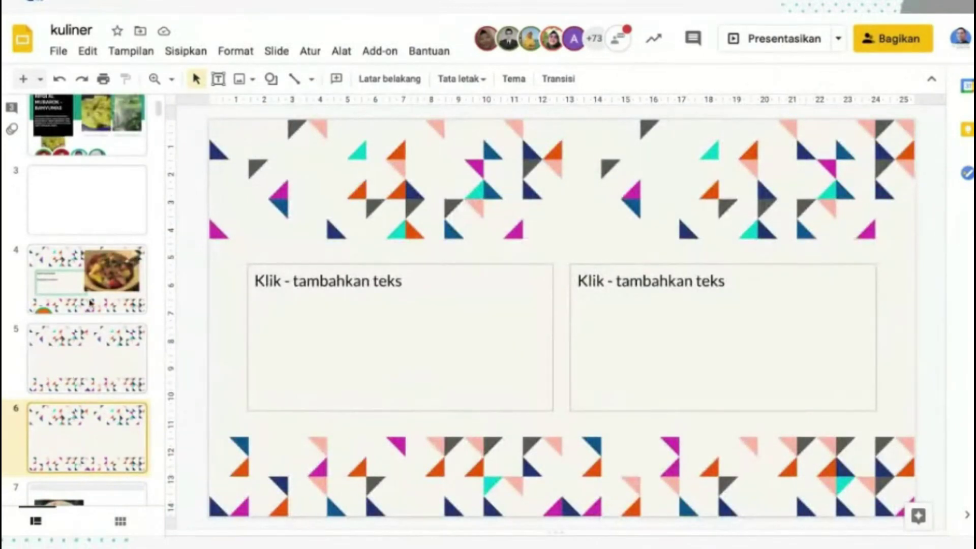
pyautogui.click(92, 281)
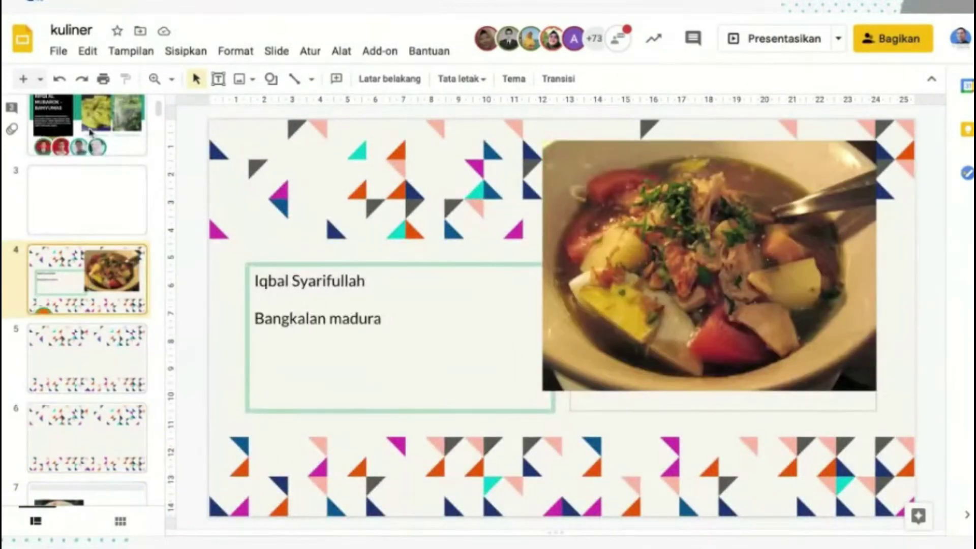
pyautogui.click(90, 133)
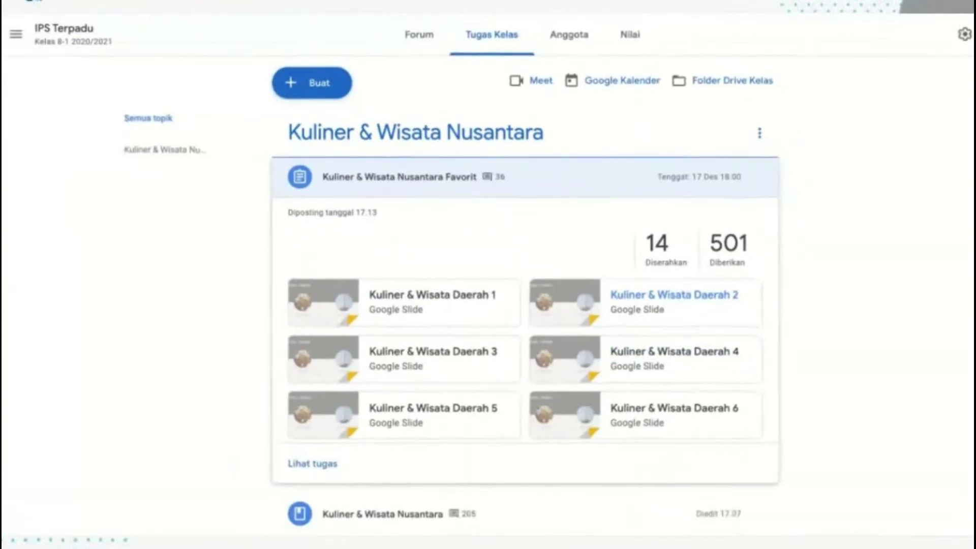
# Step: Open the turned-in (Diserahkan) work for Kuliner & Wisata Nusantara Favorit in Google Classroom and look through the student list
pyautogui.scroll(-1, 690, 320)
pyautogui.scroll(1, 690, 320)
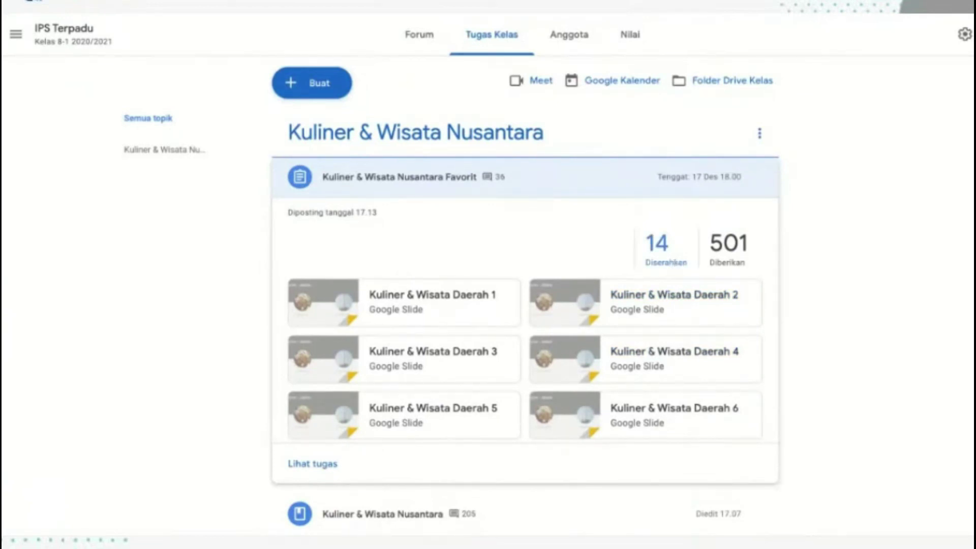
pyautogui.scroll(-1, 525, 323)
pyautogui.scroll(1, 524, 323)
pyautogui.scroll(-1, 669, 239)
pyautogui.scroll(1, 669, 239)
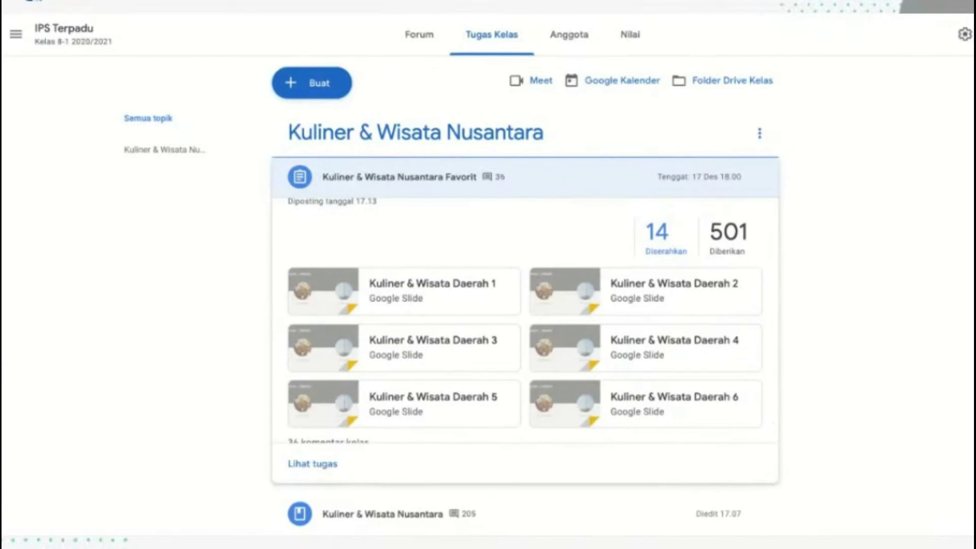
pyautogui.scroll(-1, 525, 327)
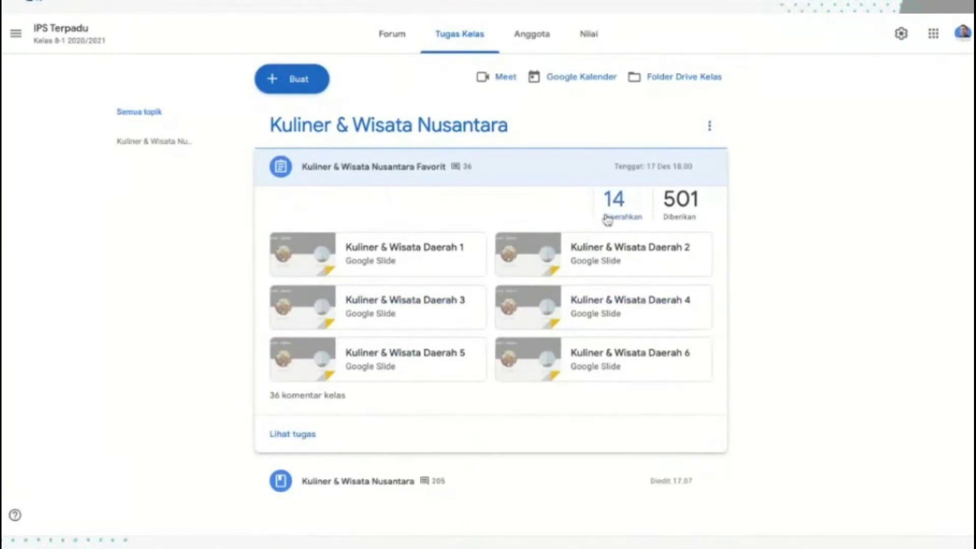
pyautogui.scroll(1, 608, 220)
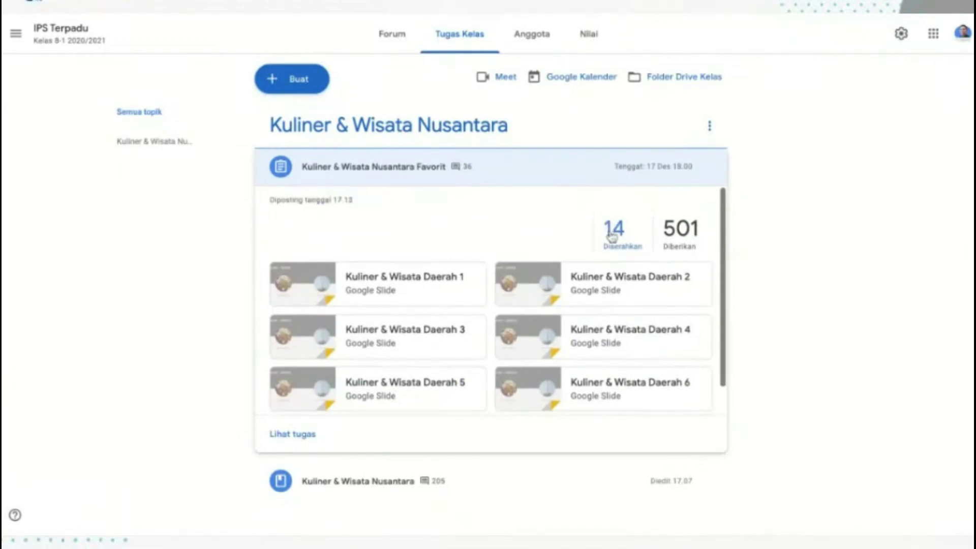
pyautogui.click(612, 235)
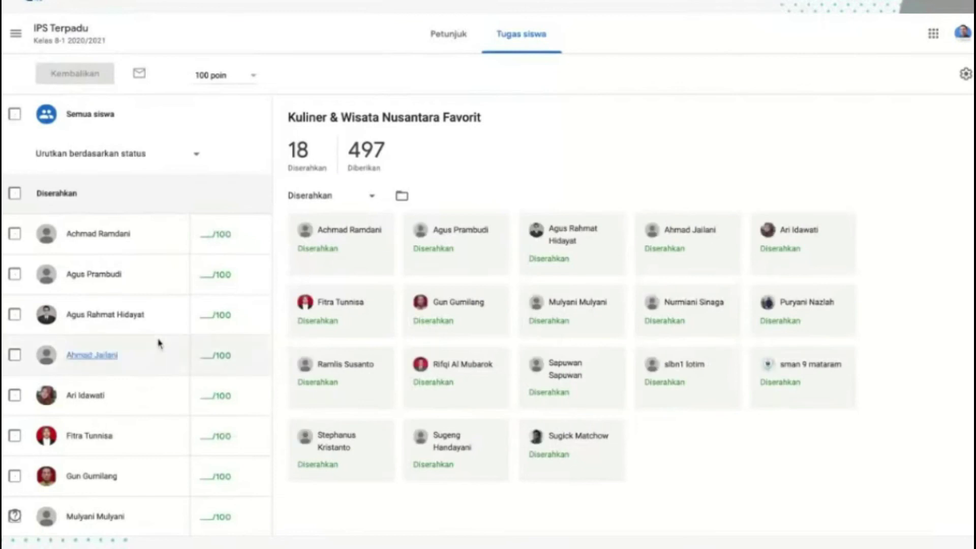
pyautogui.scroll(-1, 159, 344)
pyautogui.scroll(-6, 137, 313)
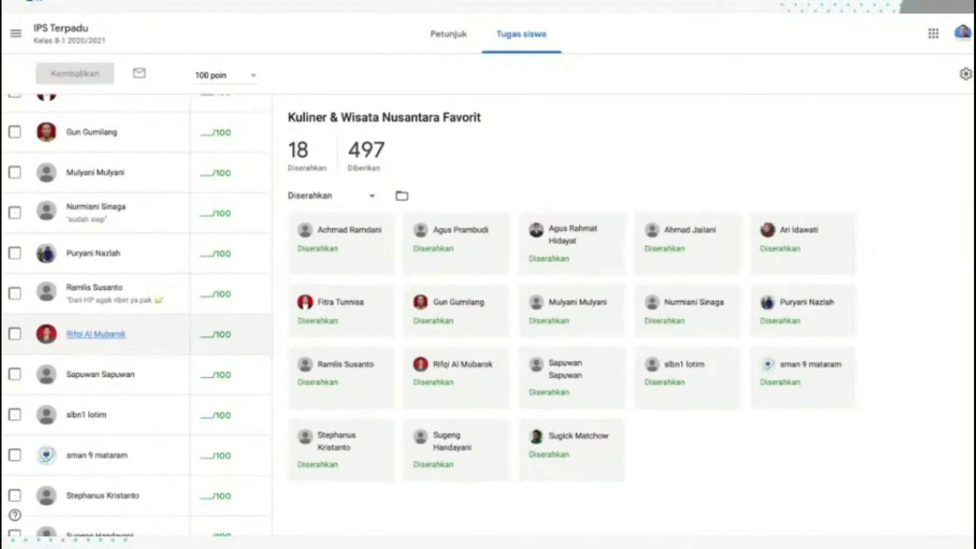
pyautogui.scroll(-3, 169, 326)
pyautogui.scroll(10, 169, 326)
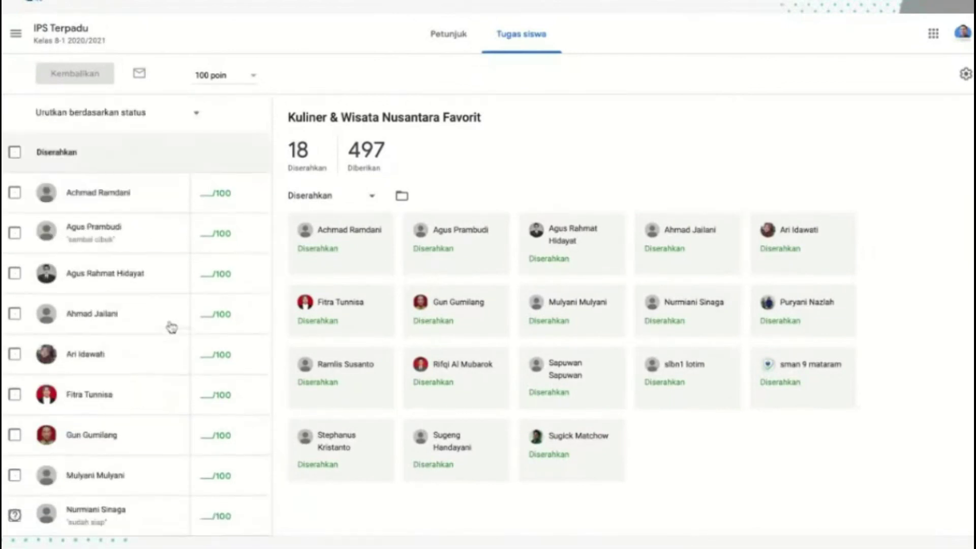
pyautogui.scroll(1, 170, 326)
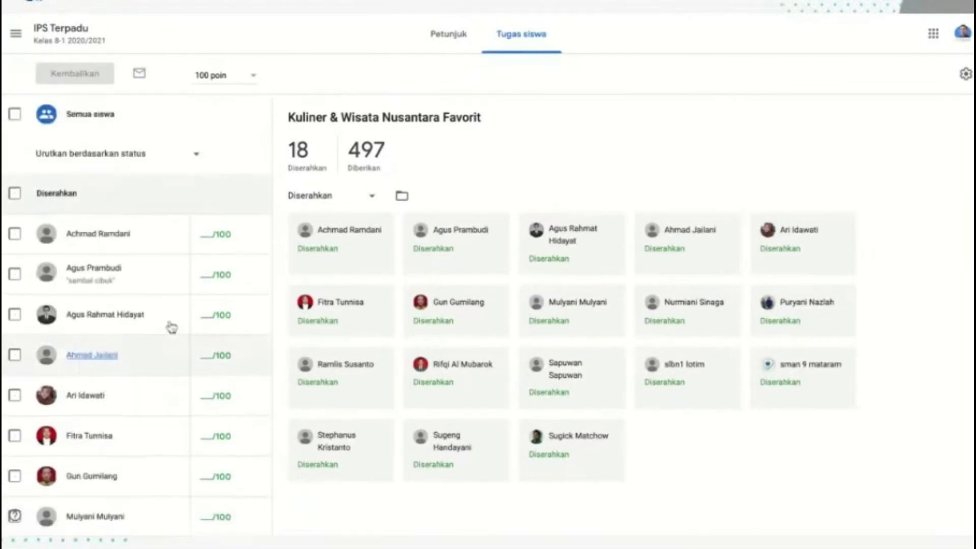
# Step: Try to open the grade fields of the first and last students listed under Diserahkan
pyautogui.click(204, 235)
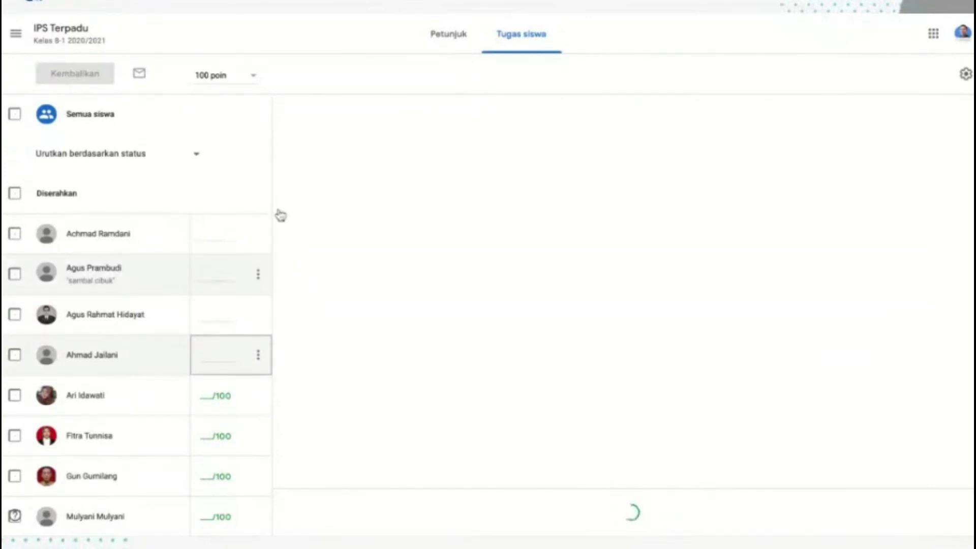
pyautogui.click(206, 238)
pyautogui.scroll(-10, 211, 391)
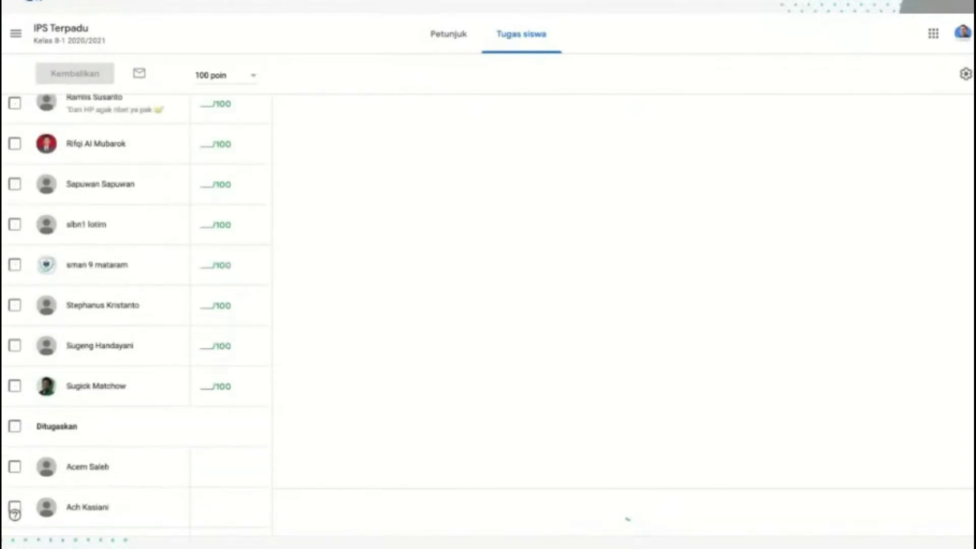
pyautogui.scroll(-2, 136, 315)
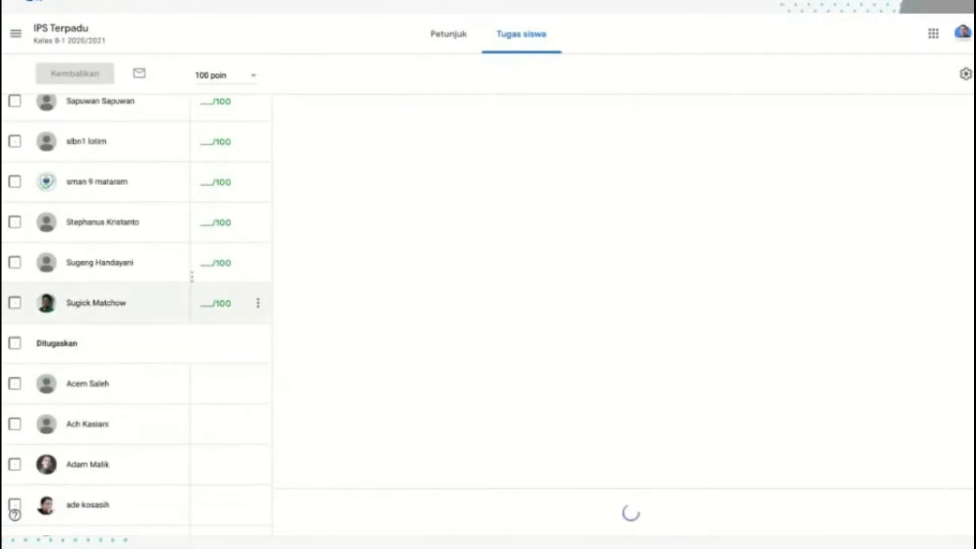
pyautogui.click(203, 304)
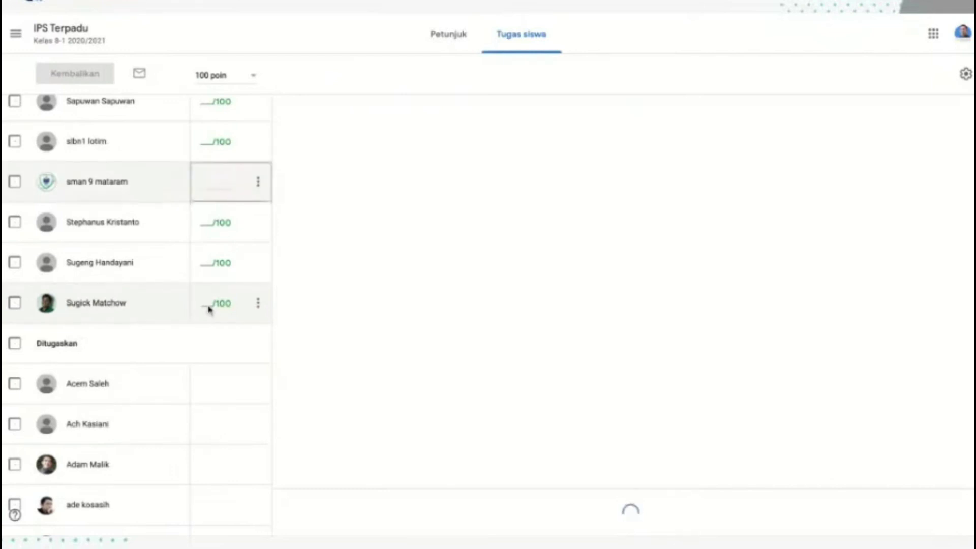
pyautogui.click(210, 307)
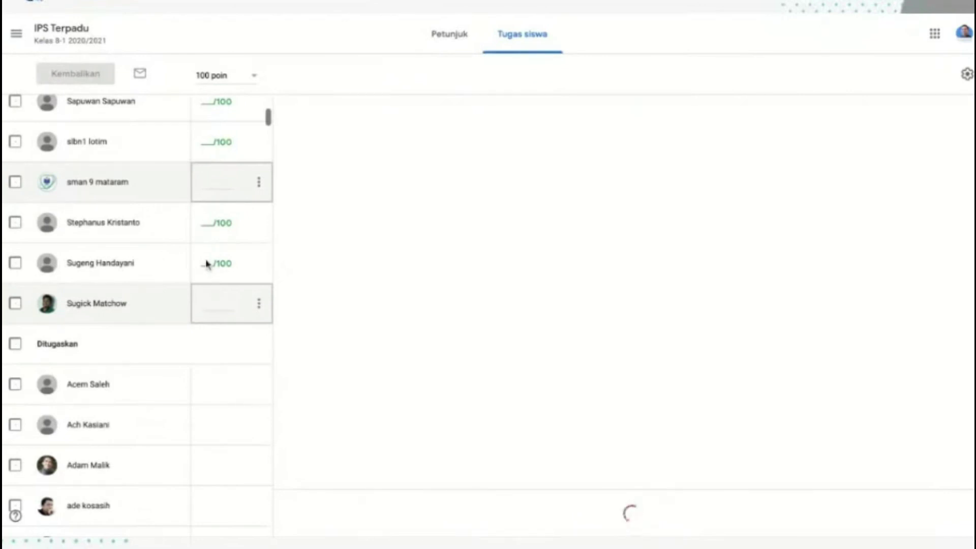
# Step: Enter a grade of 90 out of 100 for the fifth student listed under Diserahkan
pyautogui.scroll(10, 211, 211)
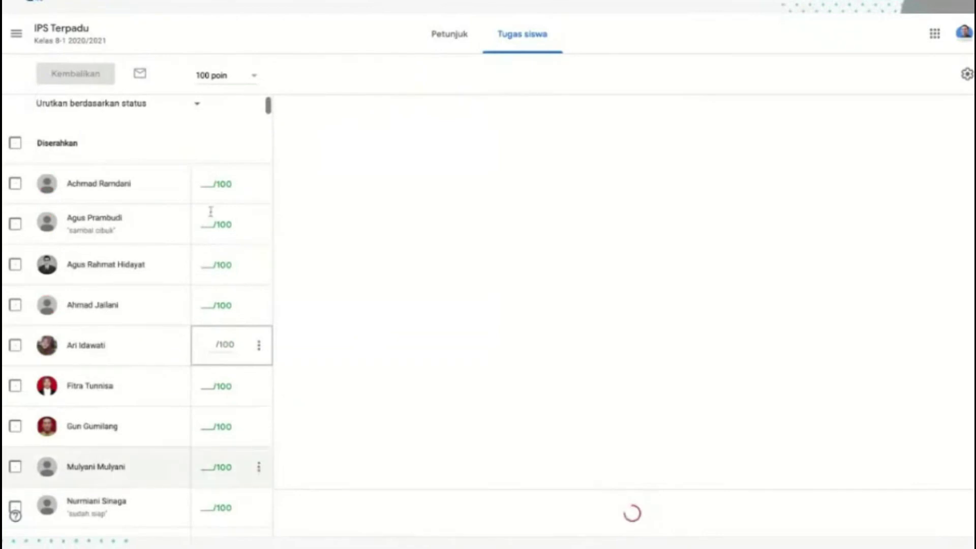
pyautogui.scroll(1, 210, 211)
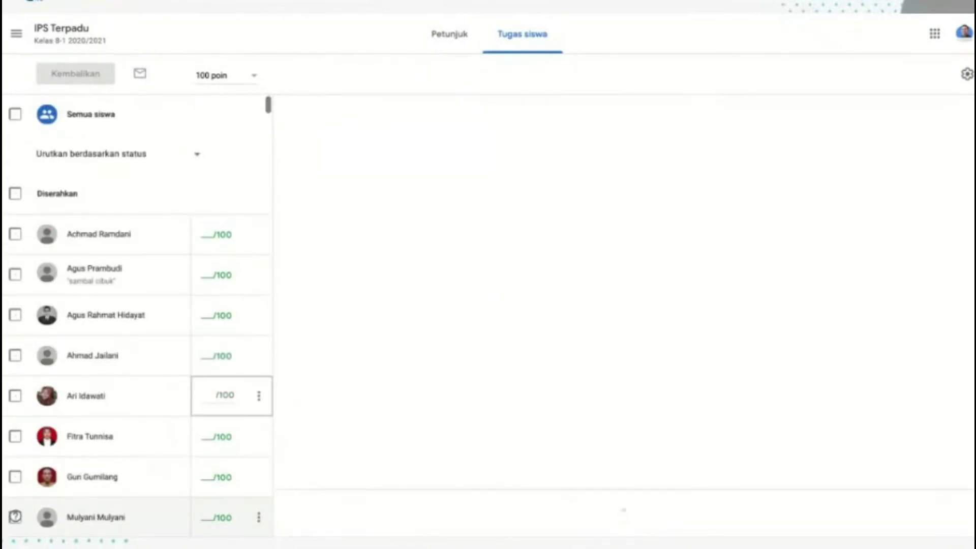
pyautogui.scroll(-5, 15, 516)
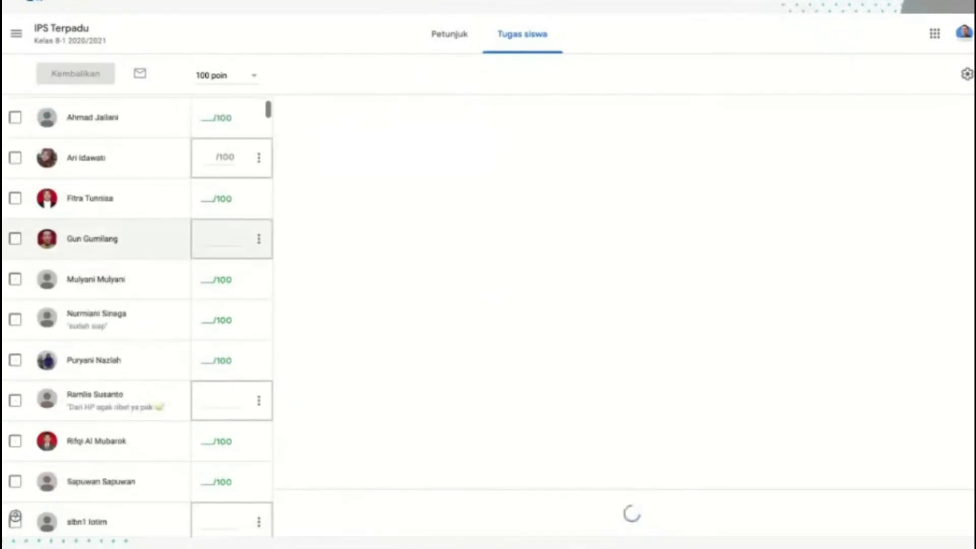
pyautogui.scroll(5, 15, 515)
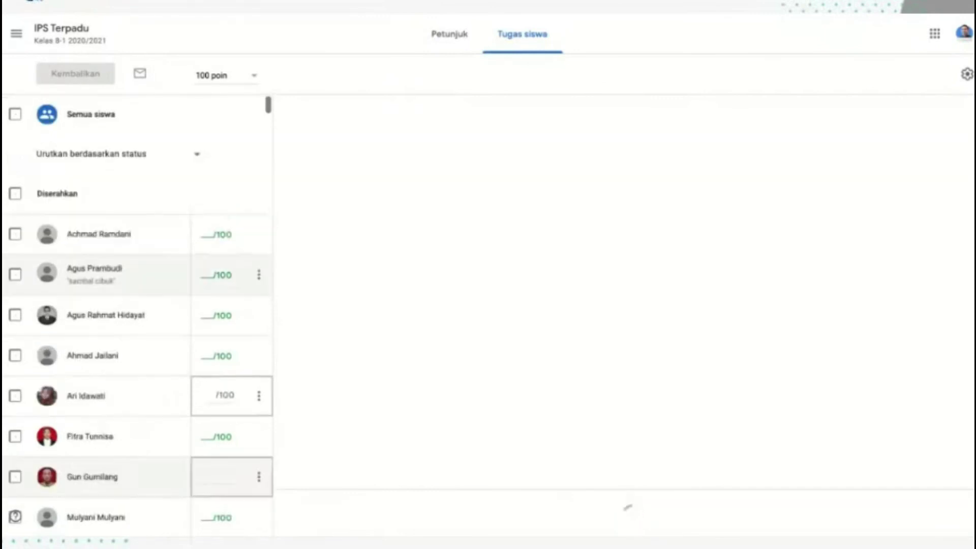
pyautogui.scroll(-5, 15, 516)
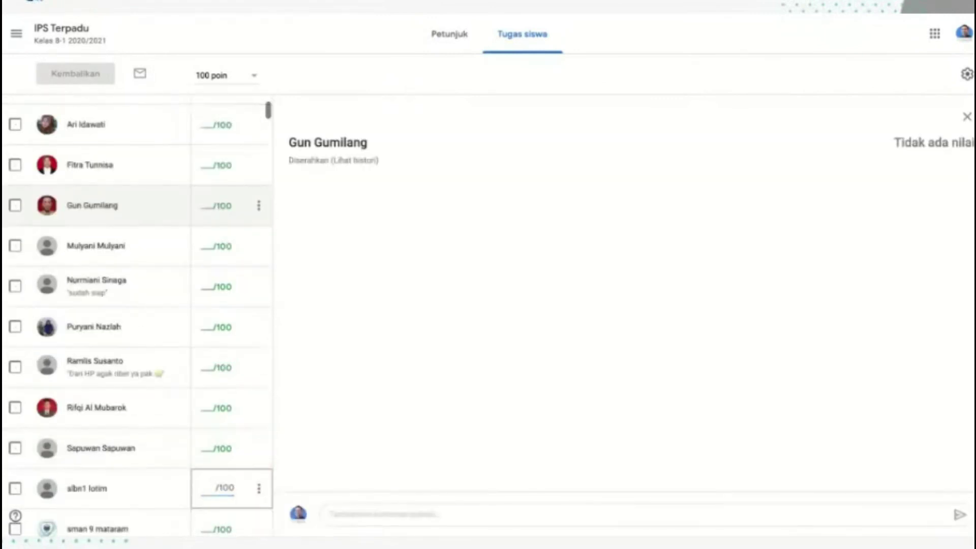
pyautogui.scroll(3, 137, 315)
pyautogui.click(216, 263)
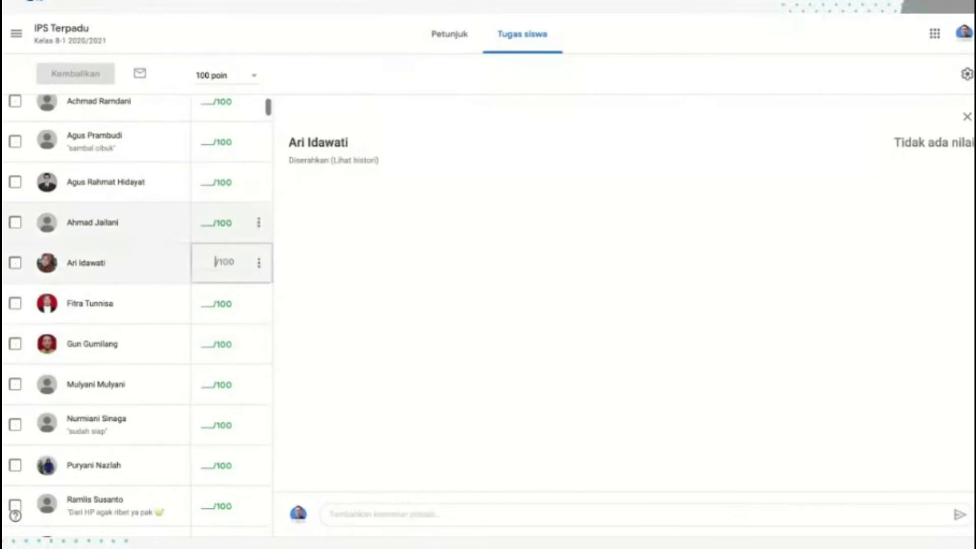
pyautogui.write('90')
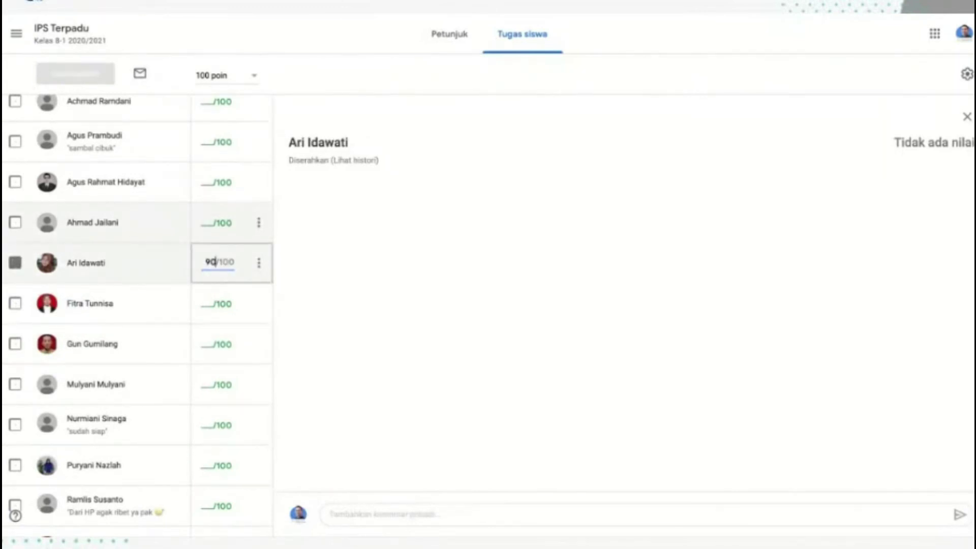
# Step: Grade the two submissions directly above the one already graded with 90 out of 100, and return the three graded works to their students
pyautogui.click(217, 223)
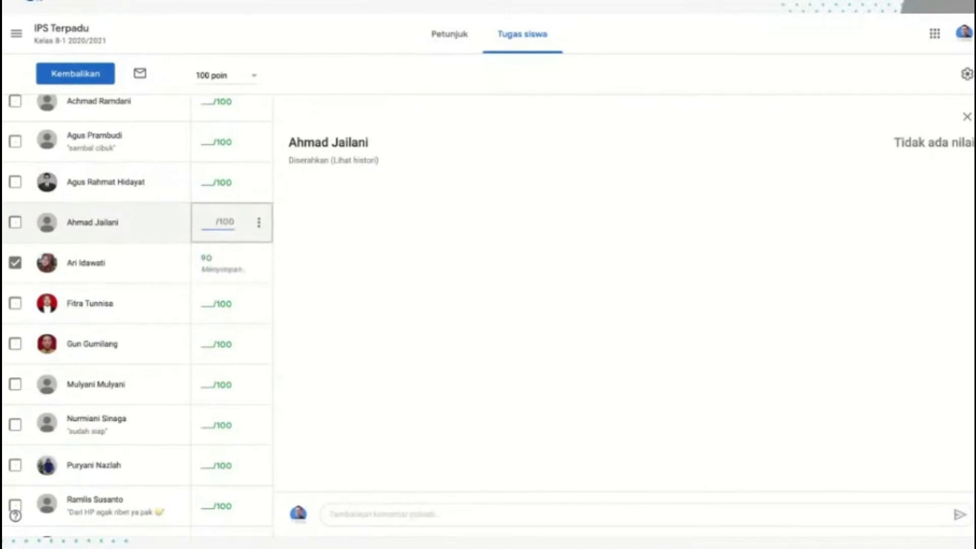
pyautogui.write('90')
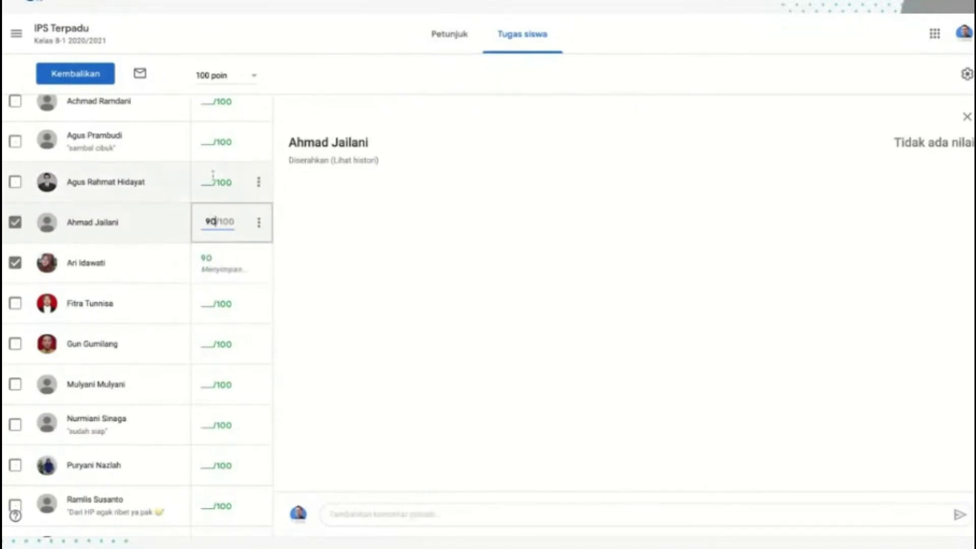
pyautogui.click(213, 176)
pyautogui.write('90')
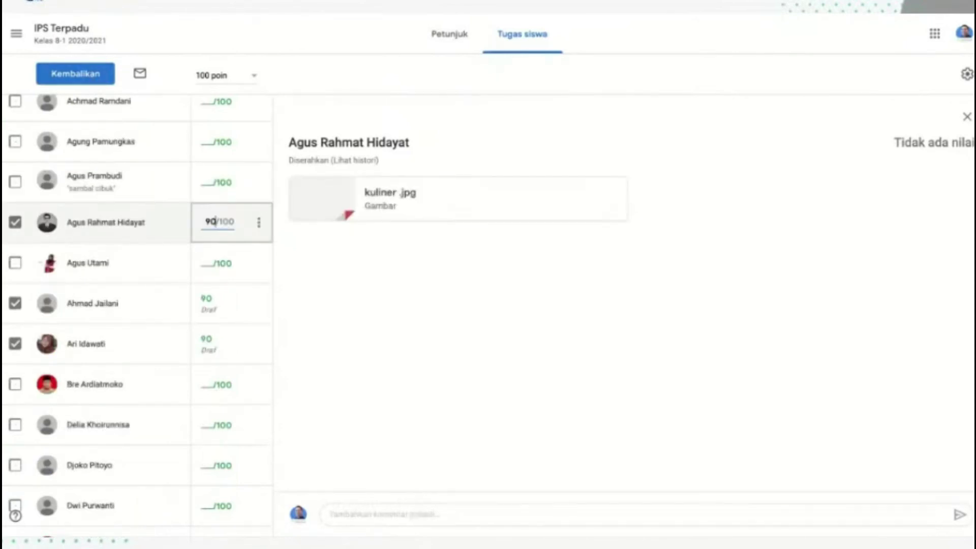
pyautogui.click(75, 74)
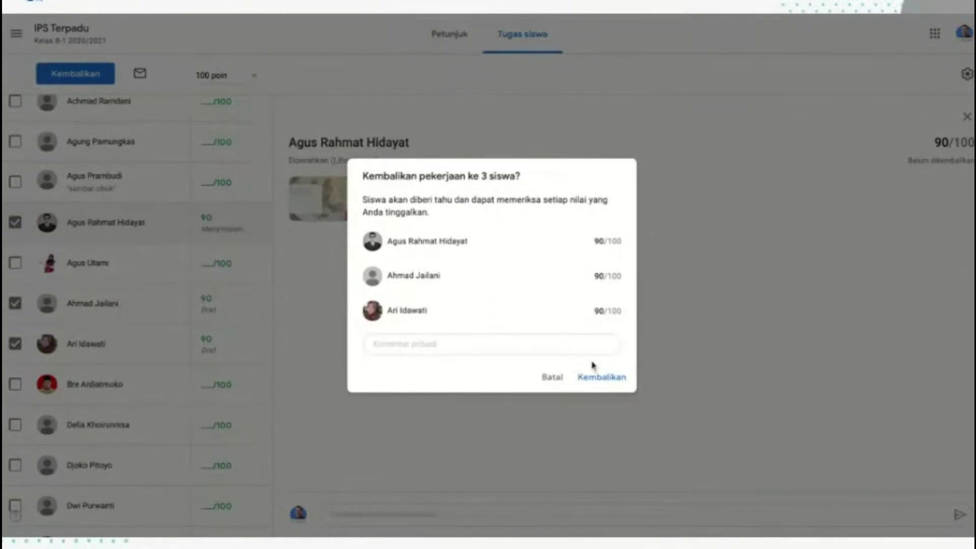
pyautogui.click(601, 378)
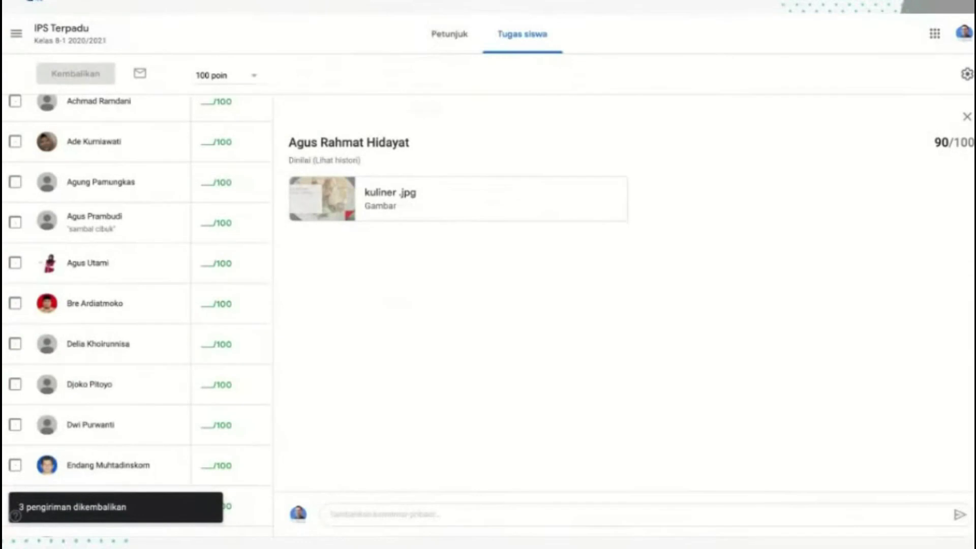
# Step: Enter a grade of 90 out of 100 for the student with the comment "sambal cibuk" and for the student directly below
pyautogui.click(212, 222)
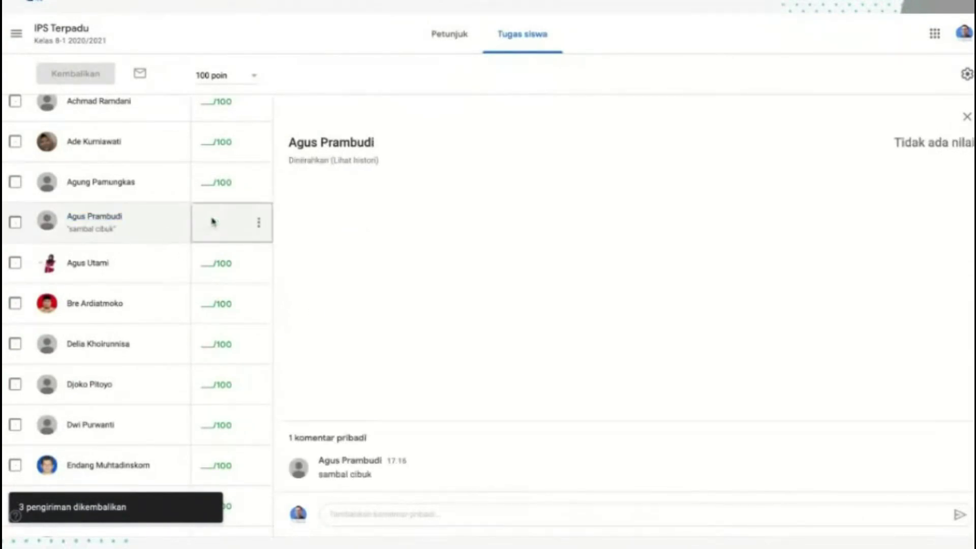
pyautogui.write('0')
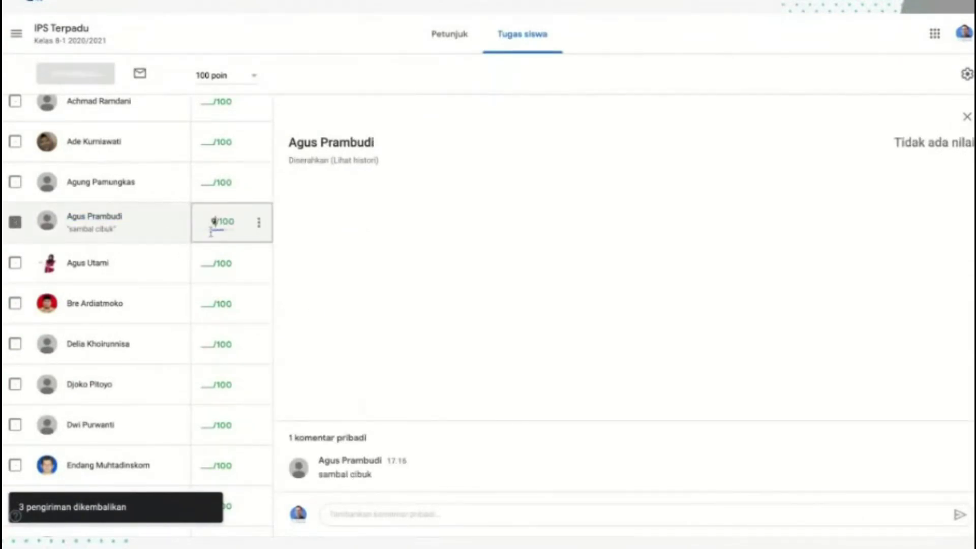
pyautogui.write('0')
pyautogui.click(209, 261)
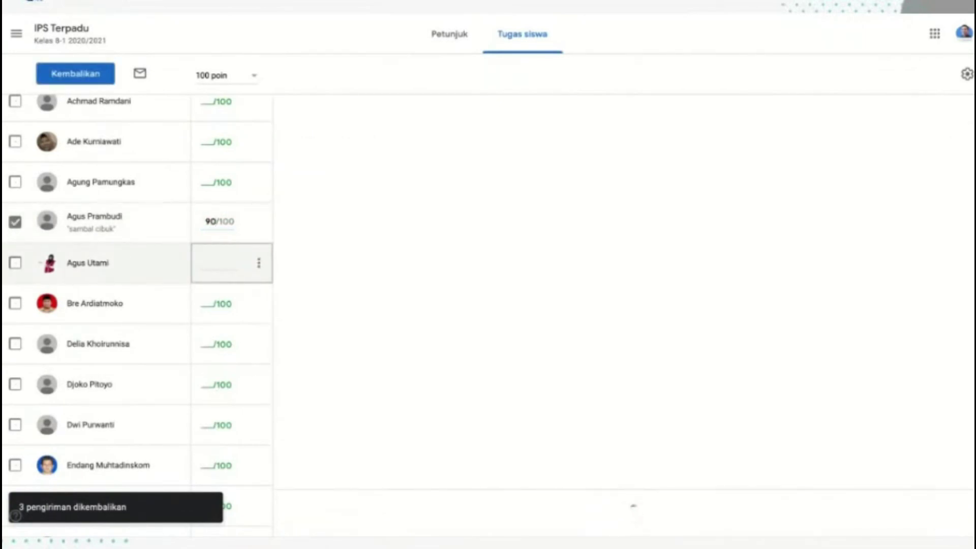
pyautogui.write('90')
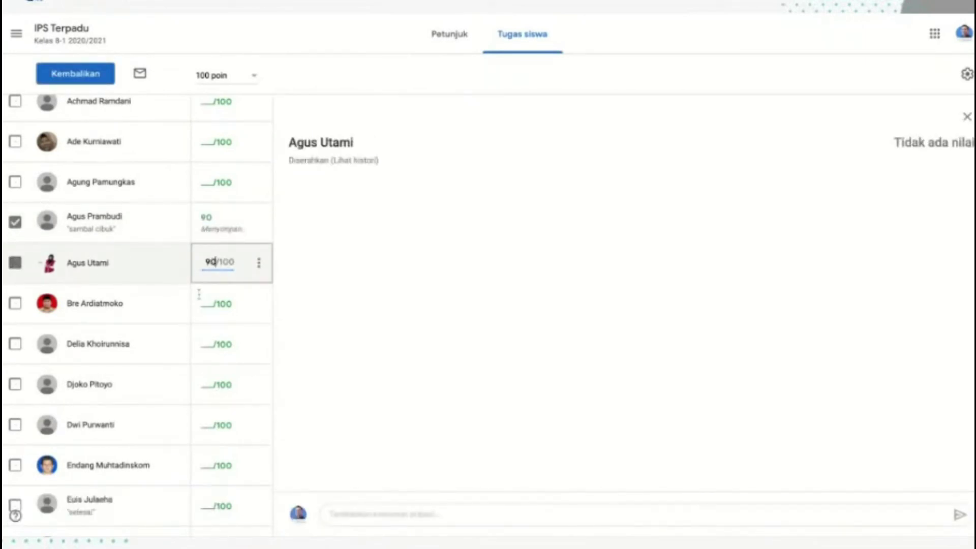
pyautogui.click(208, 304)
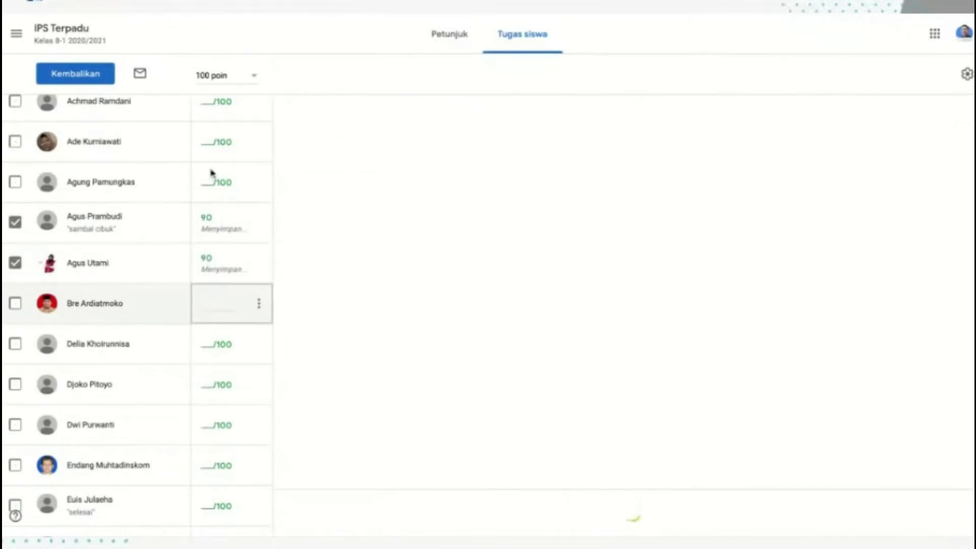
pyautogui.click(218, 182)
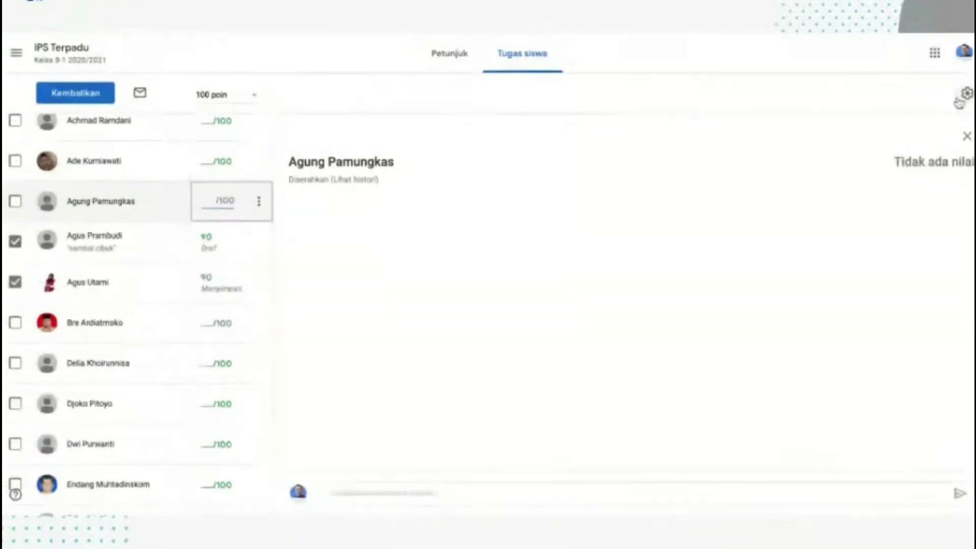
# Step: Copy all class grades to a Google spreadsheet and open it
pyautogui.click(965, 74)
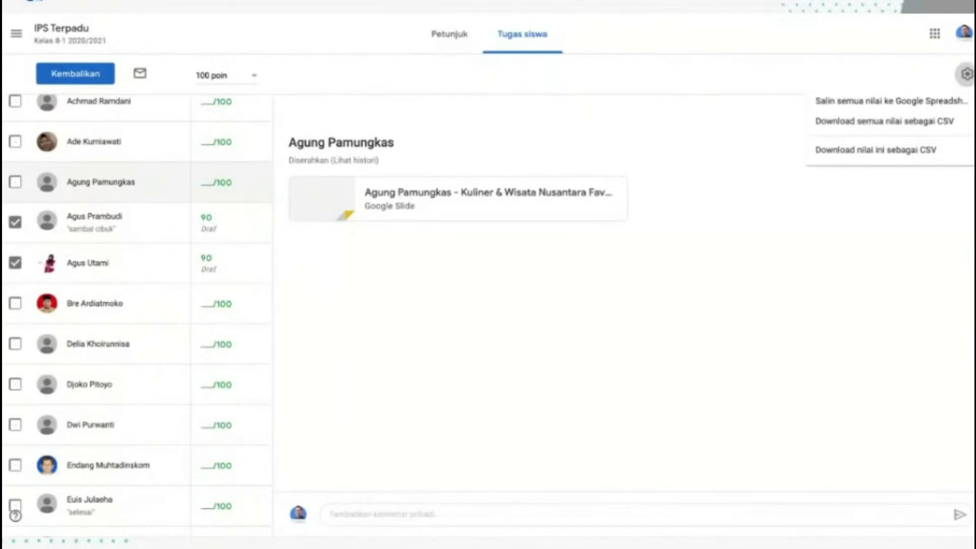
pyautogui.click(940, 104)
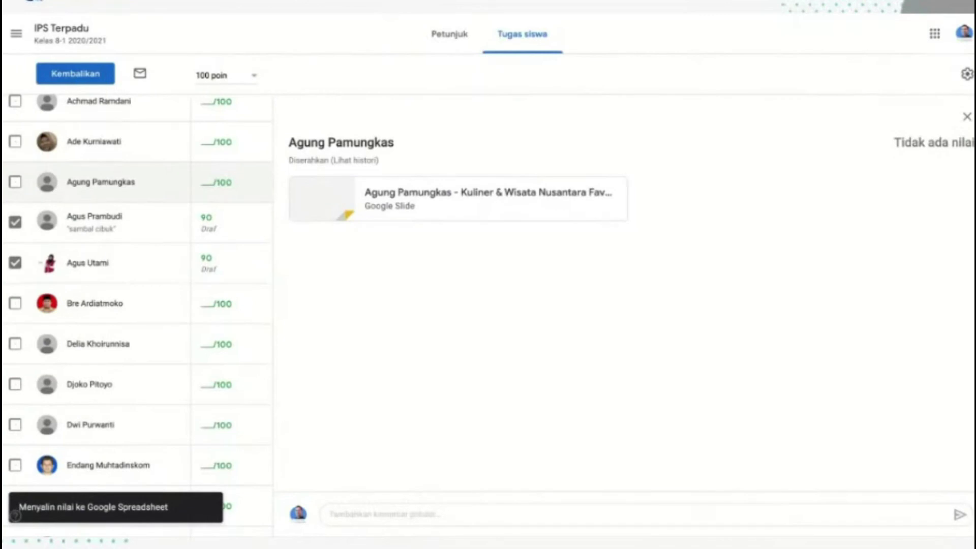
pyautogui.click(966, 76)
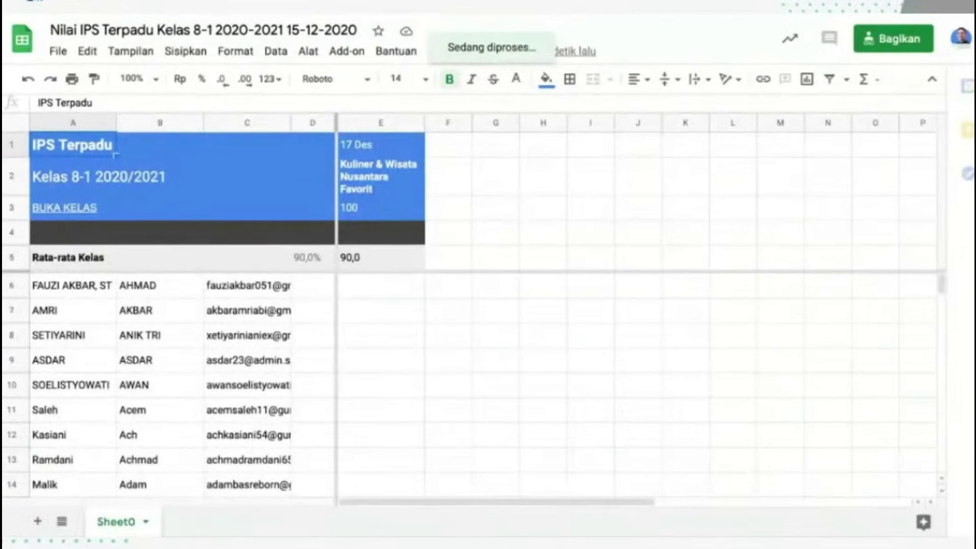
# Step: Look through the student rows of the IPS Terpadu grade spreadsheet and examine the scores recorded for Kuliner & Wisata Nusantara Favorit
pyautogui.scroll(-2, 352, 399)
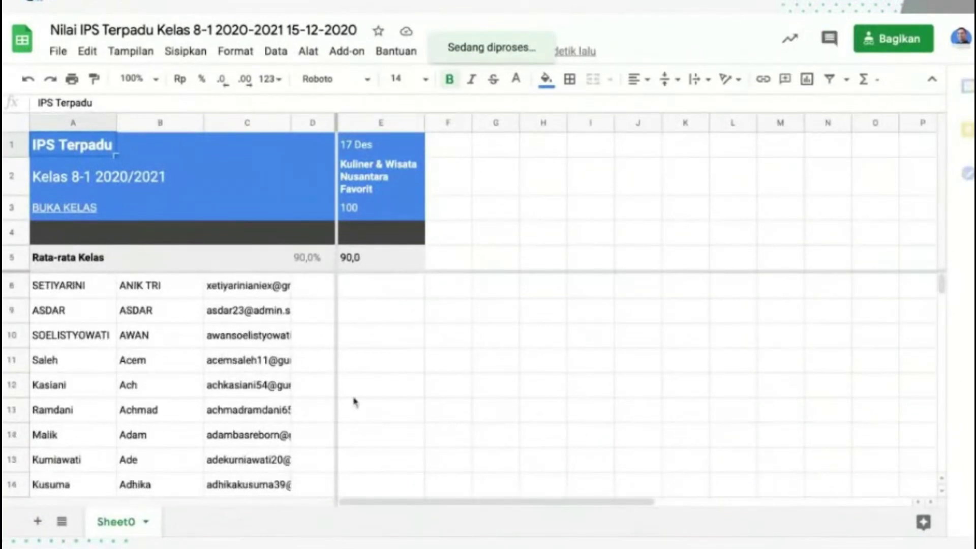
pyautogui.scroll(-5, 354, 401)
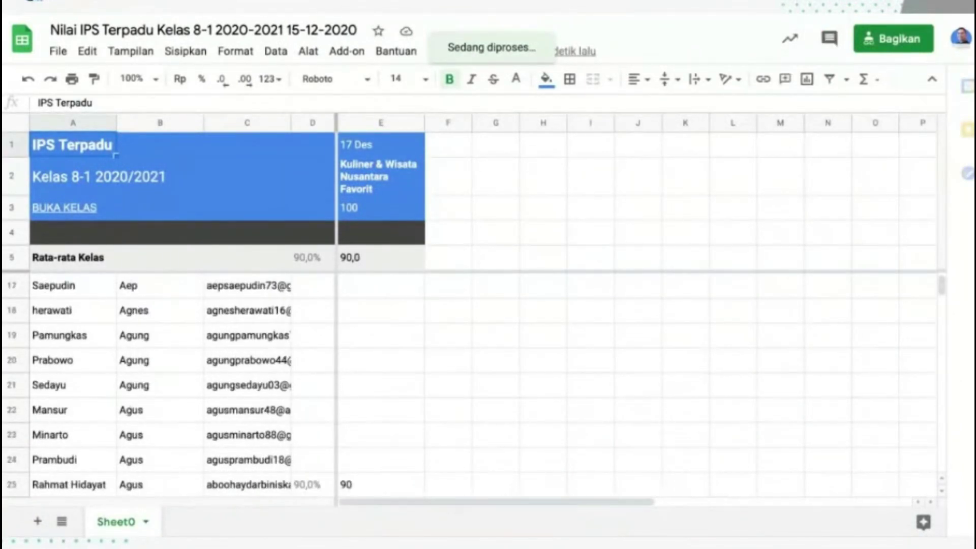
pyautogui.scroll(-5, 354, 386)
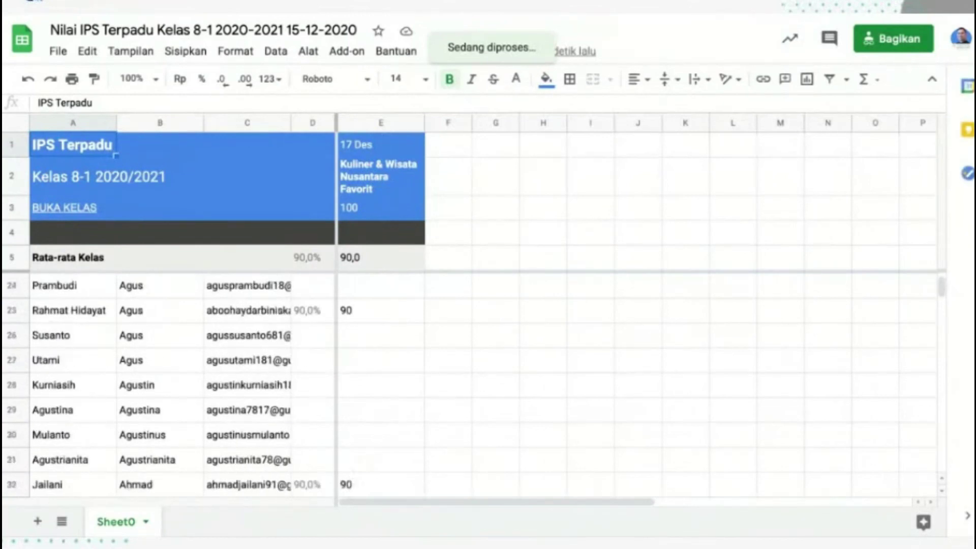
pyautogui.scroll(-2, 360, 339)
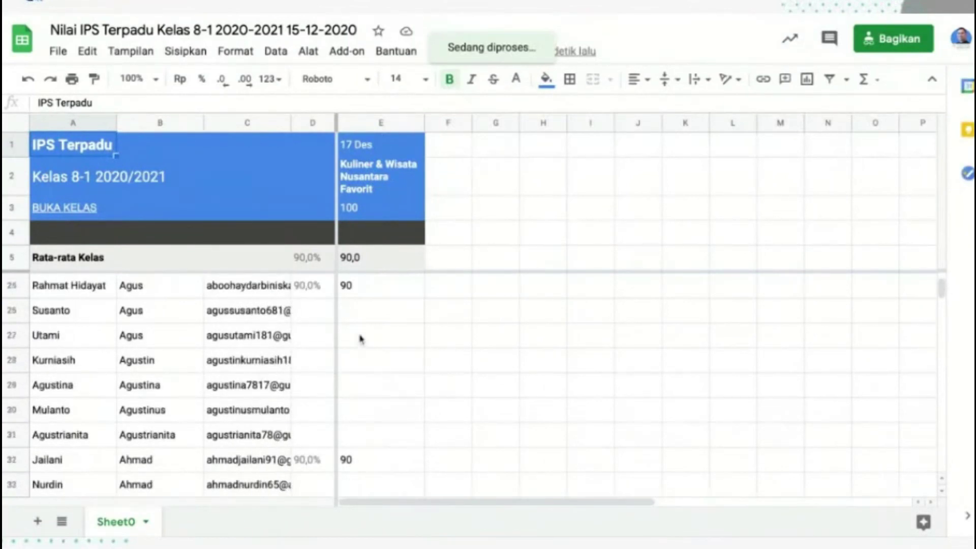
pyautogui.scroll(-5, 360, 339)
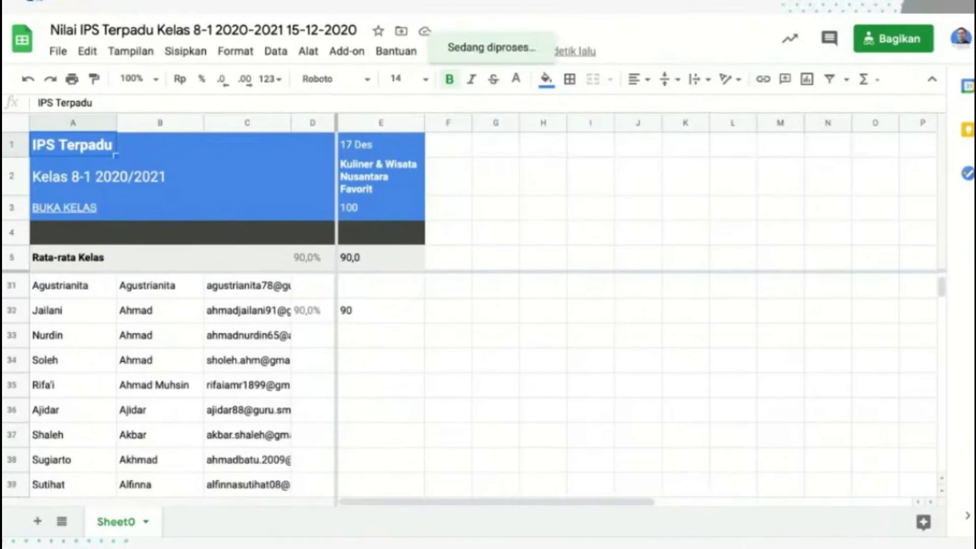
pyautogui.scroll(-1, 360, 339)
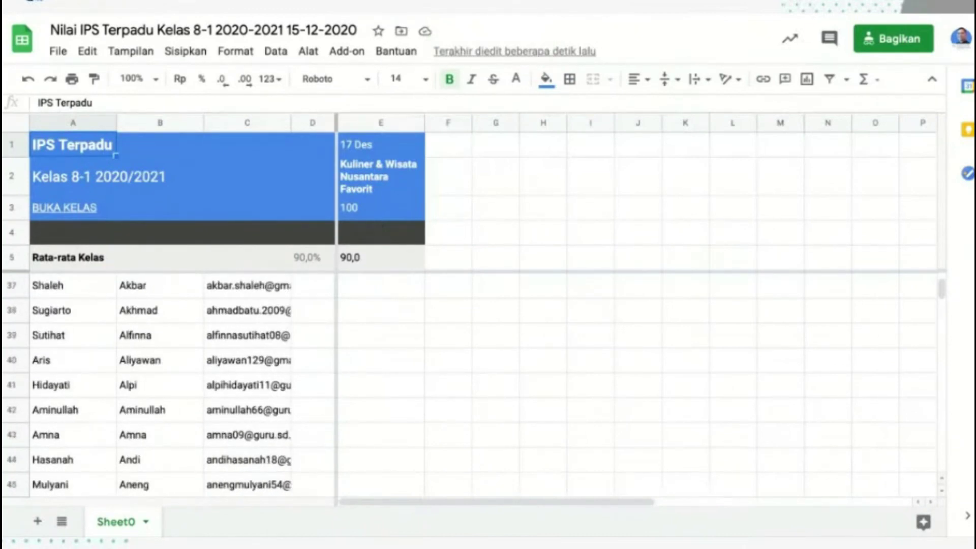
pyautogui.scroll(-7, 360, 339)
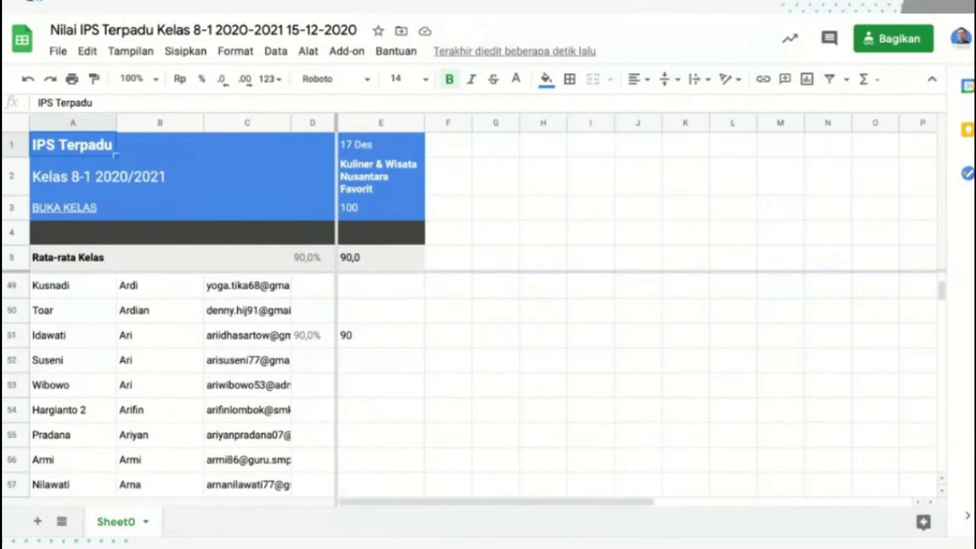
pyautogui.scroll(-6, 360, 386)
pyautogui.scroll(9, 180, 385)
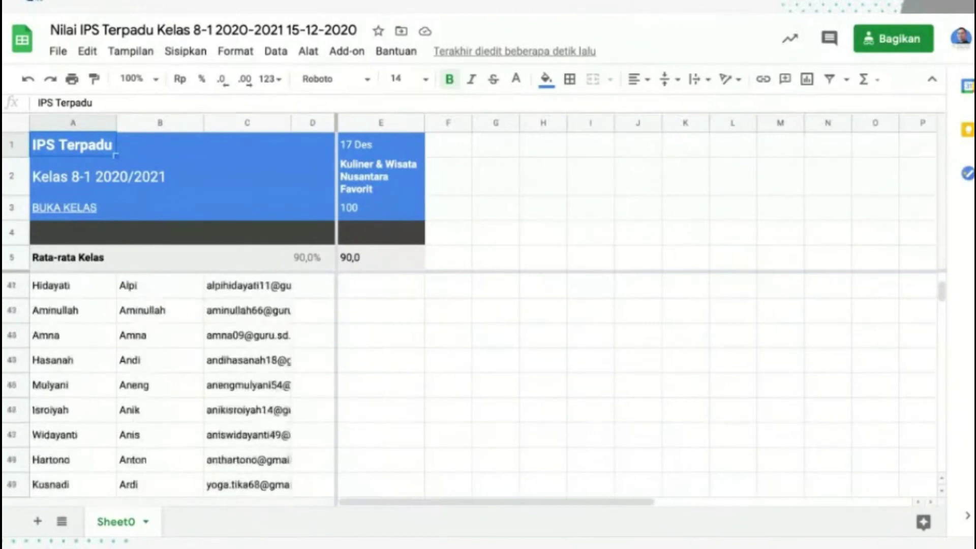
pyautogui.scroll(3, 180, 385)
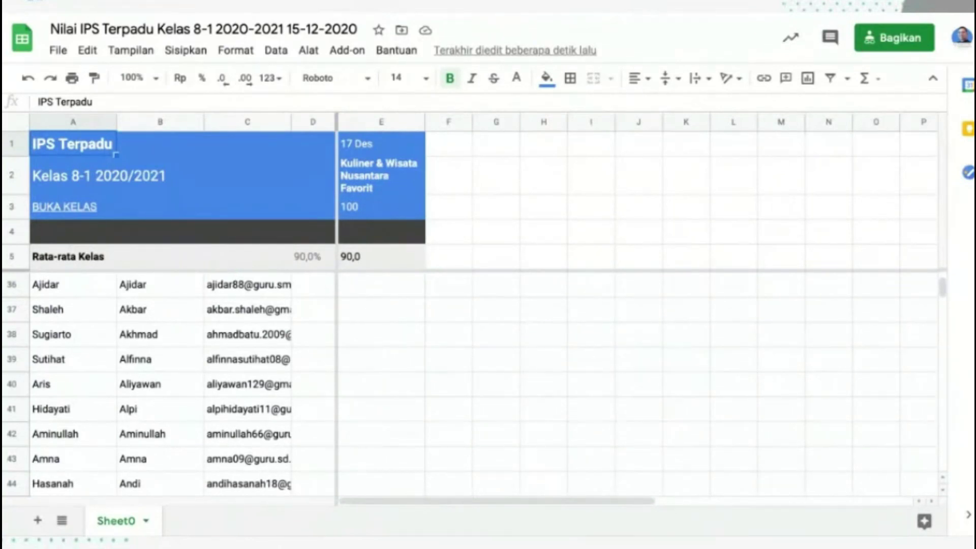
pyautogui.scroll(-1, 168, 385)
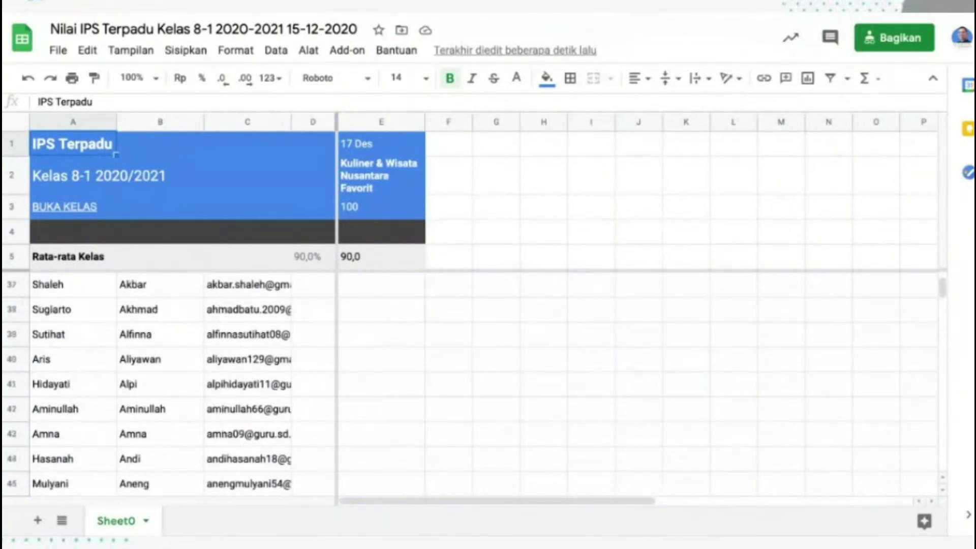
pyautogui.scroll(2, 168, 384)
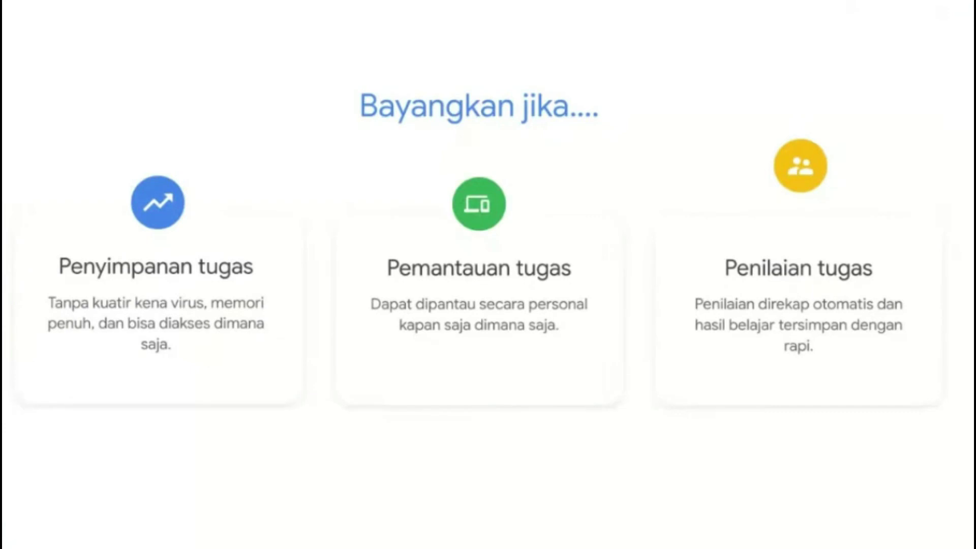
pyautogui.press('Right')
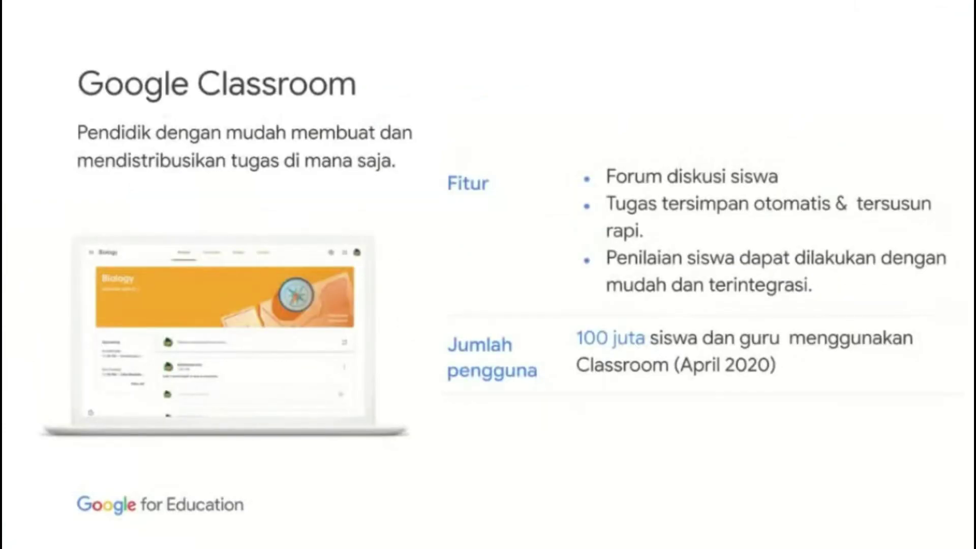
pyautogui.press('Right')
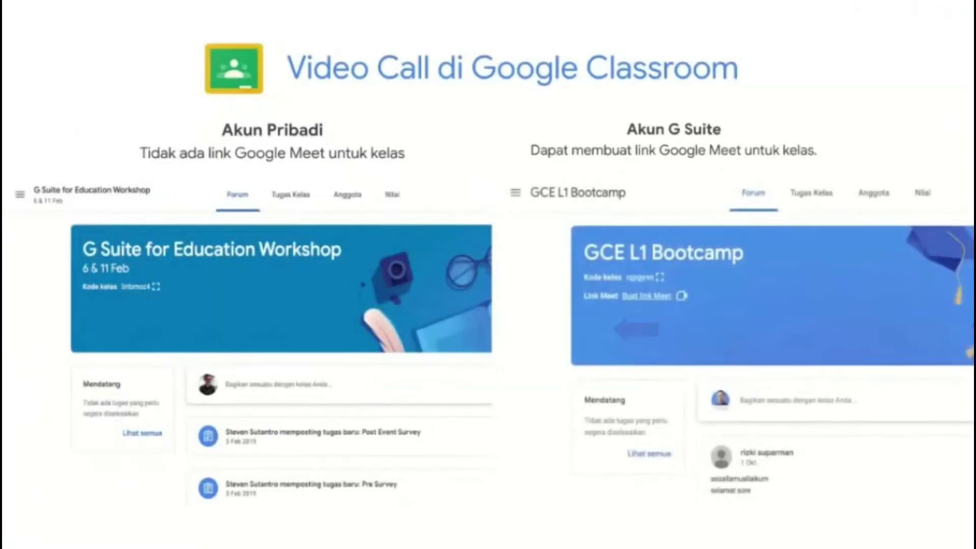
pyautogui.press('Right')
pyautogui.press('Right')
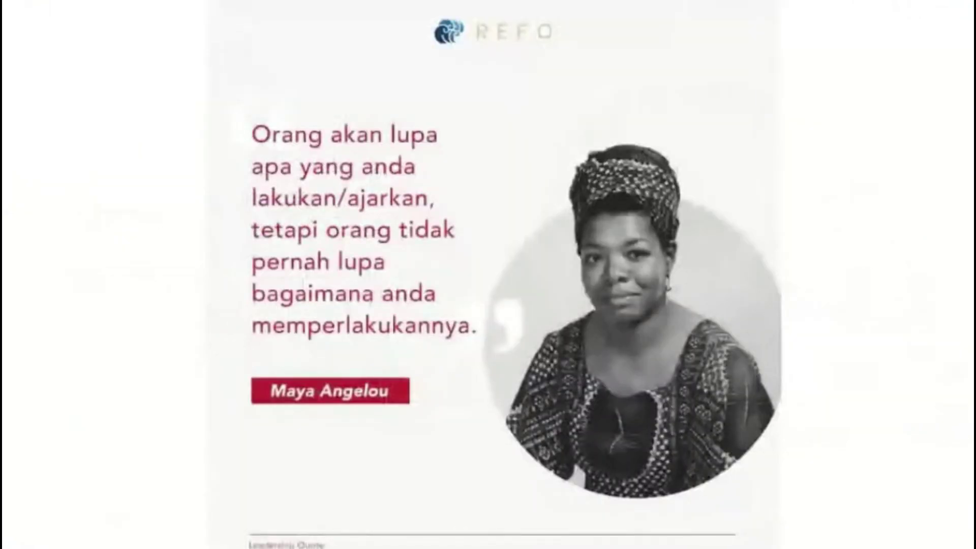